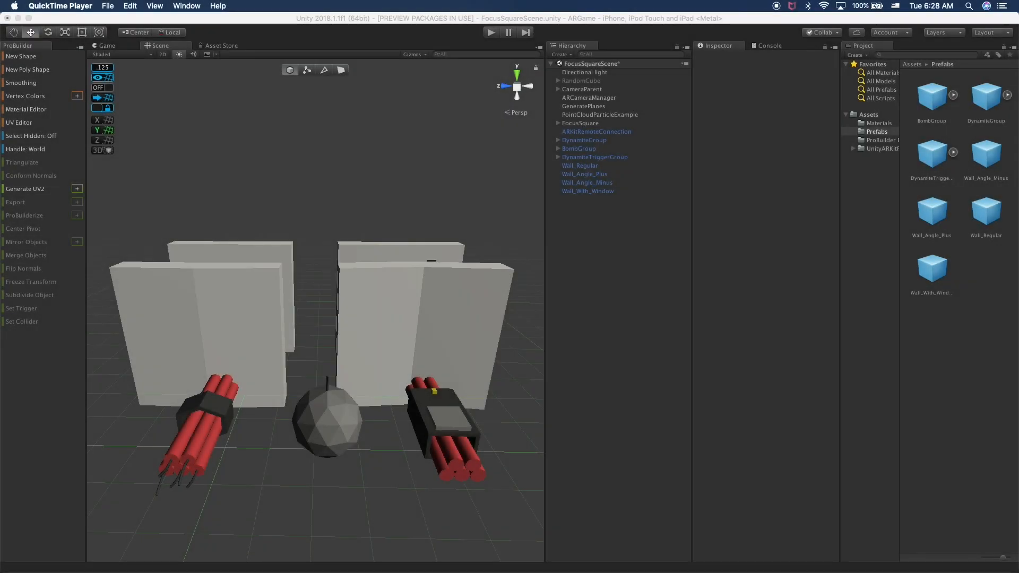
Examine the wall, dynamite and bomb models in the scene from several angles.
left_click(256, 308)
left_click_drag(256, 307, 319, 329, "alt")
left_click(239, 295)
left_click(211, 252)
left_click_drag(212, 253, 347, 246, "alt")
left_click(220, 389)
left_click(314, 407)
left_click(373, 425)
left_click(300, 270)
middle_click_drag(423, 252, 295, 242)
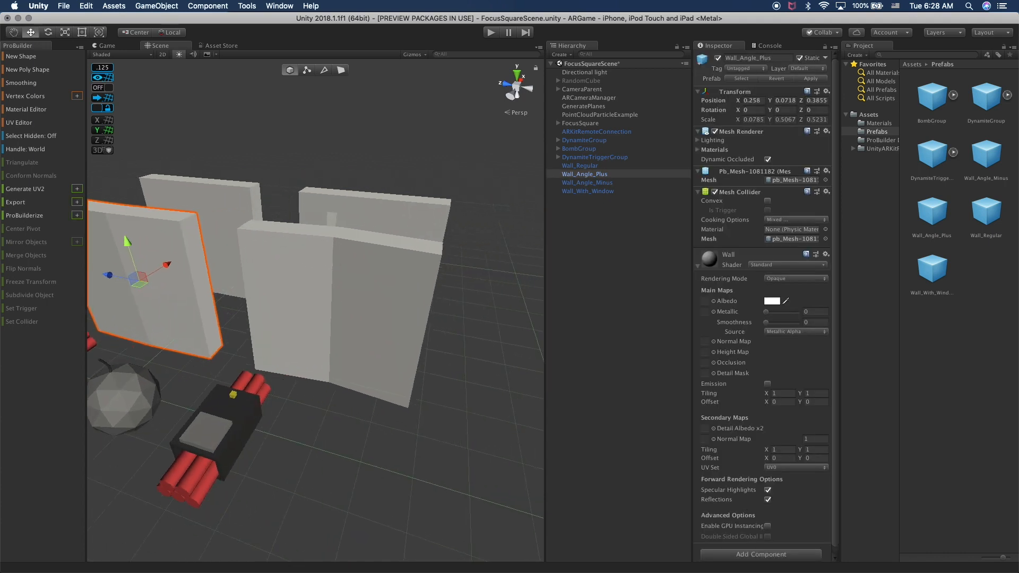
middle_click_drag(186, 271, 240, 277)
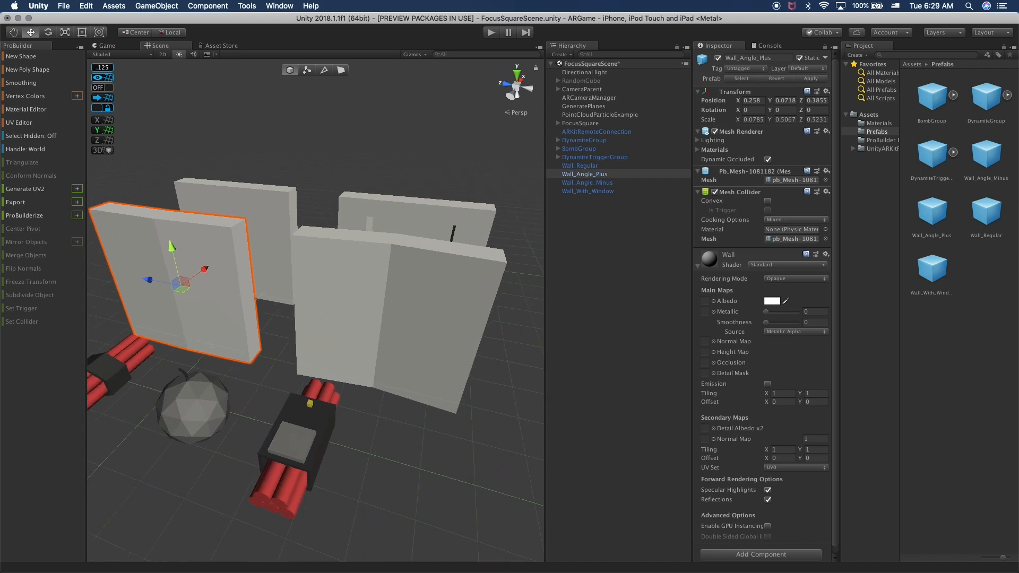
Open Terminal and change to the Code directory.
key("super+space")
type("te")
key("Return")
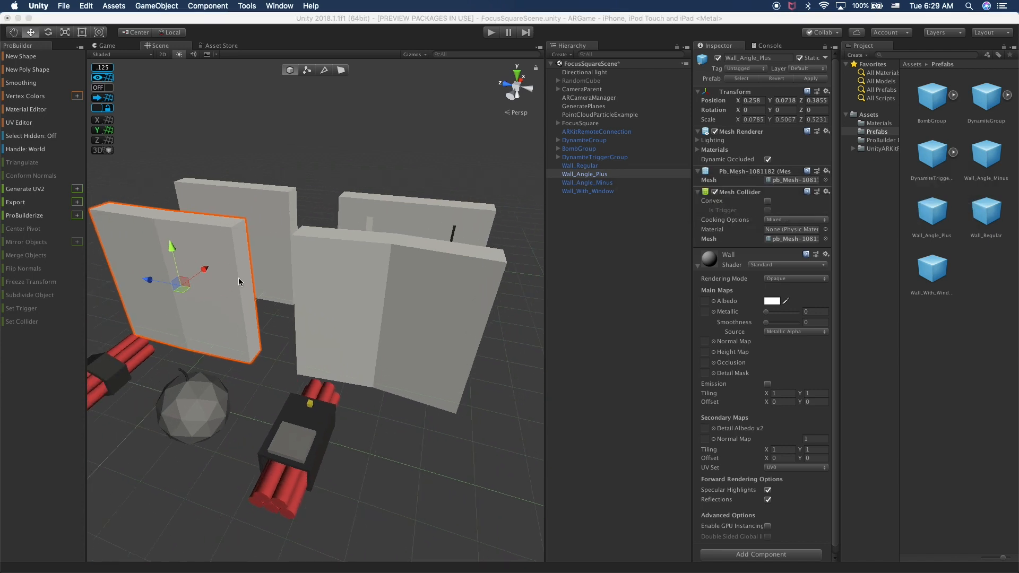
left_click_drag(345, 24, 347, 113)
type("cd Code")
key("Return")
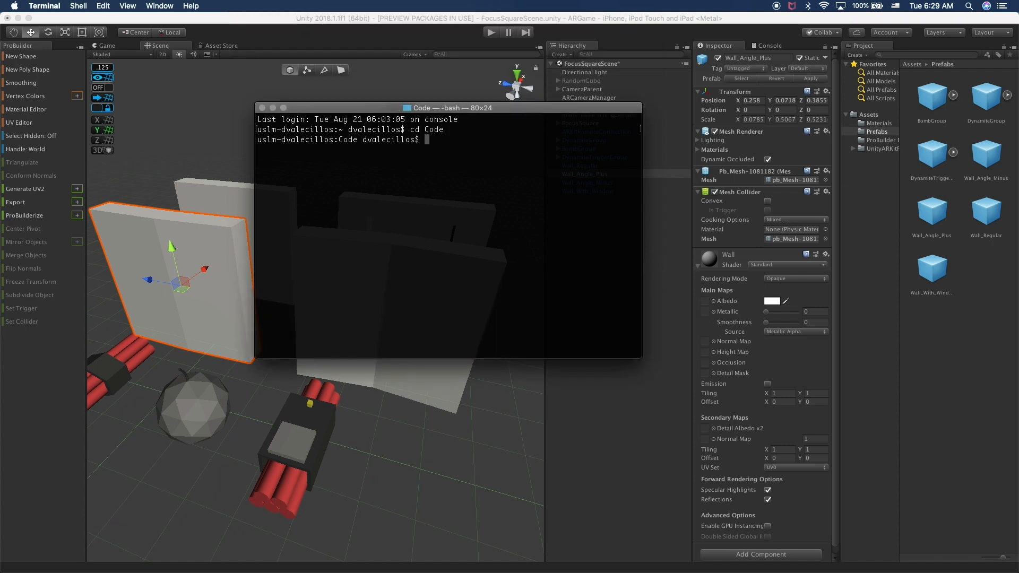
Print the path of the current working directory.
type("l")
key("BackSpace")
type("cd")
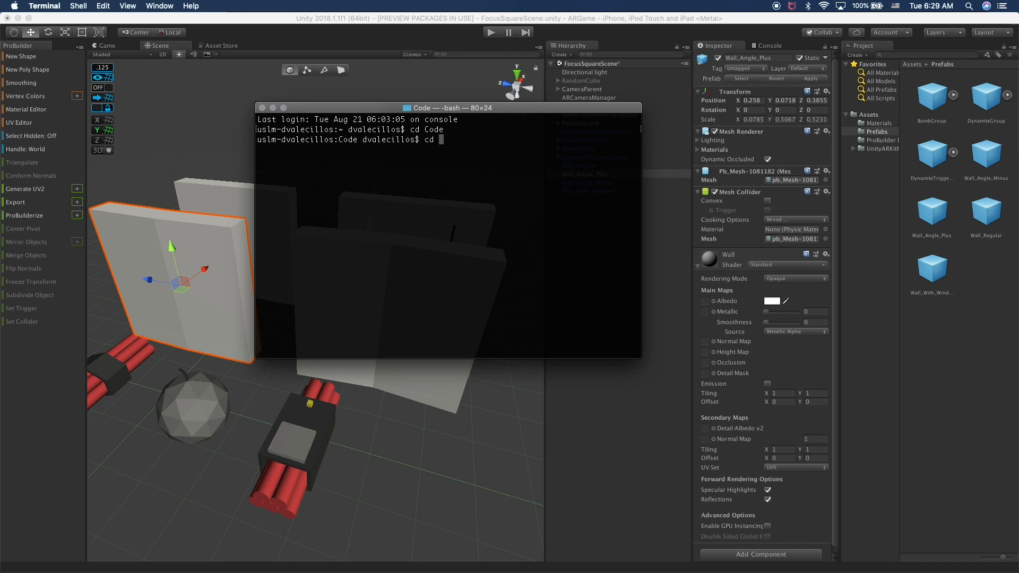
key("BackSpace")
key("BackSpace")
key("BackSpace")
type("pwd")
key("Return")
Change to the Personal directory and list its contents.
type("cd Pe")
key("Tab")
key("Return")
type("ls")
key("Return")
Change to the "# Games" directory inside Personal.
type("cd ")
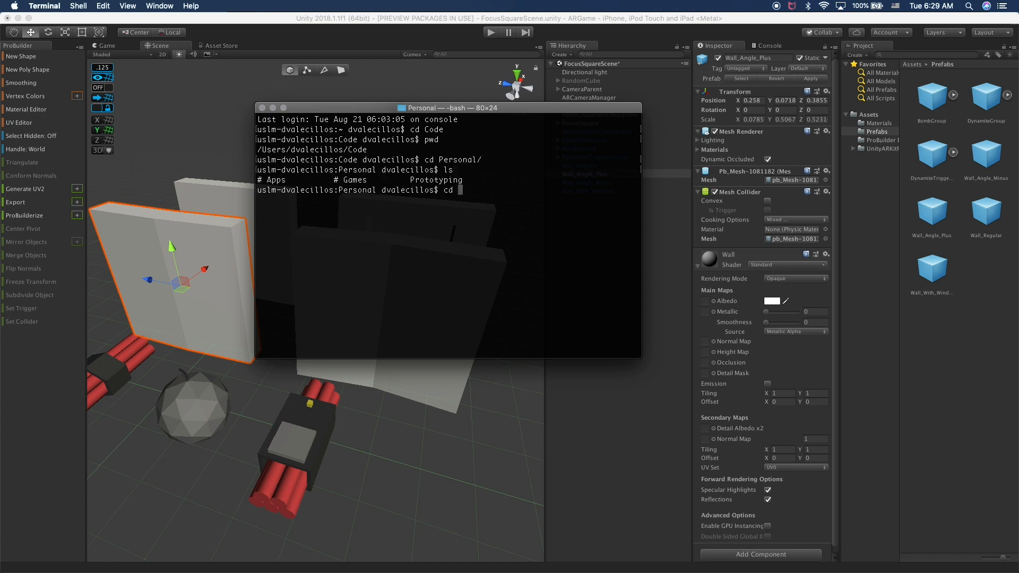
type("#")
key("Tab")
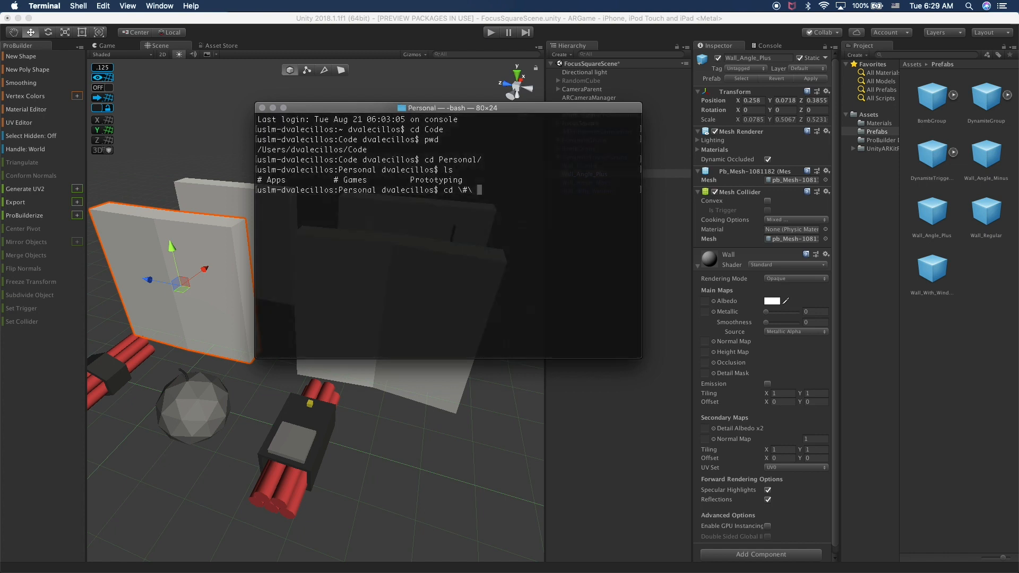
type("G")
key("Tab")
key("Return")
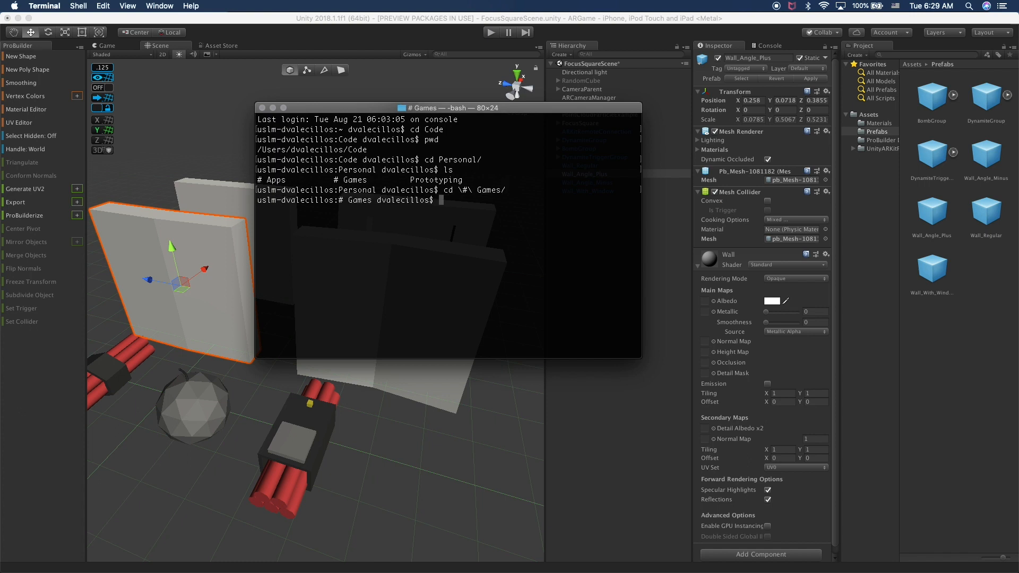
Change to the Videos directory and list its contents.
type("cd Videos/")
key("Return")
type("ls")
key("Return")
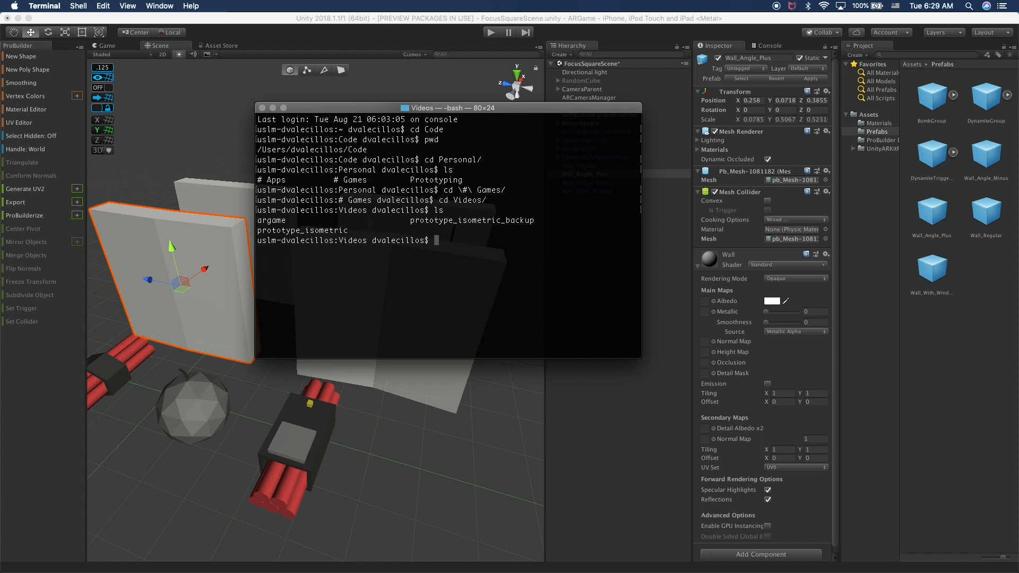
Change to the argame directory and check the repository's state with git status.
type("cd argame/")
key("Return")
type("git tat")
key("BackSpace")
key("BackSpace")
key("BackSpace")
type("status")
key("Return")
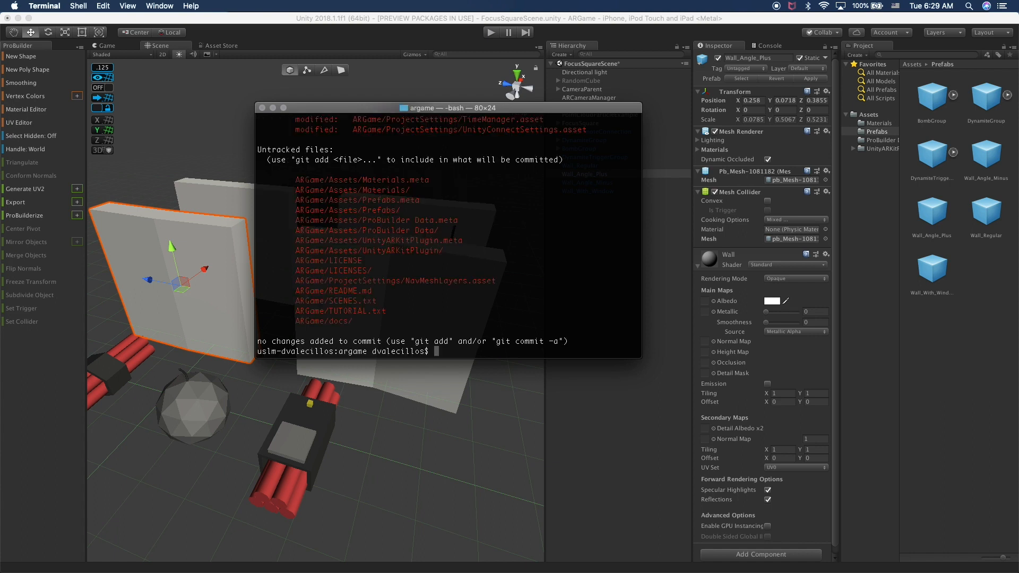
Stage all changes with git add -A and commit them with the message "Project was structured and created initial 3d models".
type("git add -A")
key("Return")
type("git c")
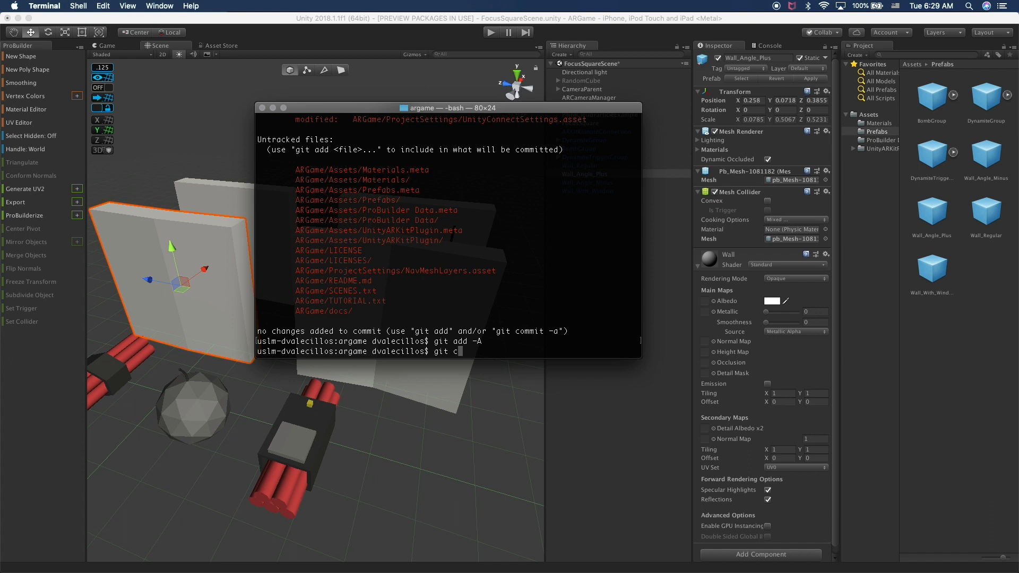
type("ommit -m \"Project was structured and created ")
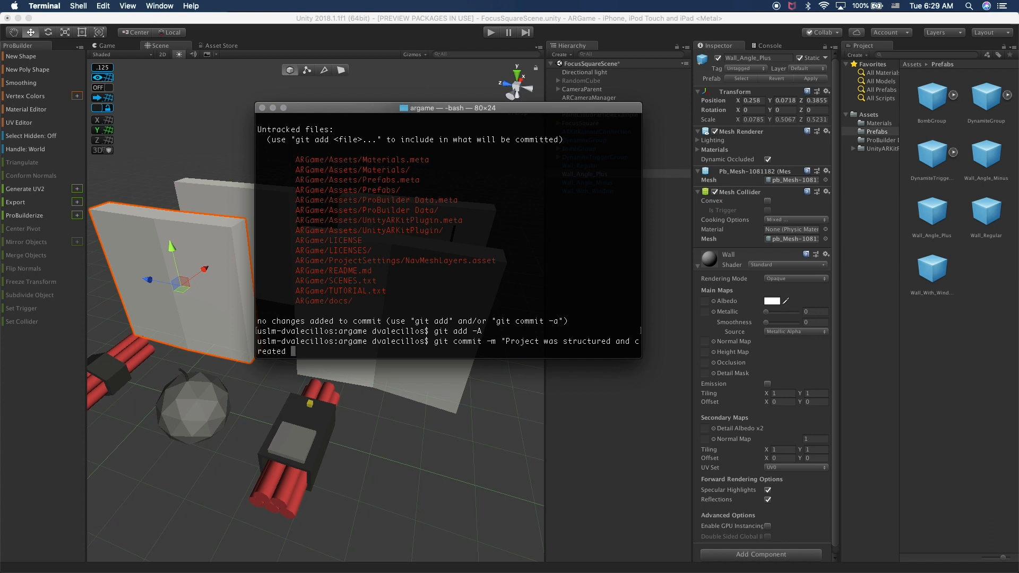
type("initial ")
type("commit\"")
key("Return")
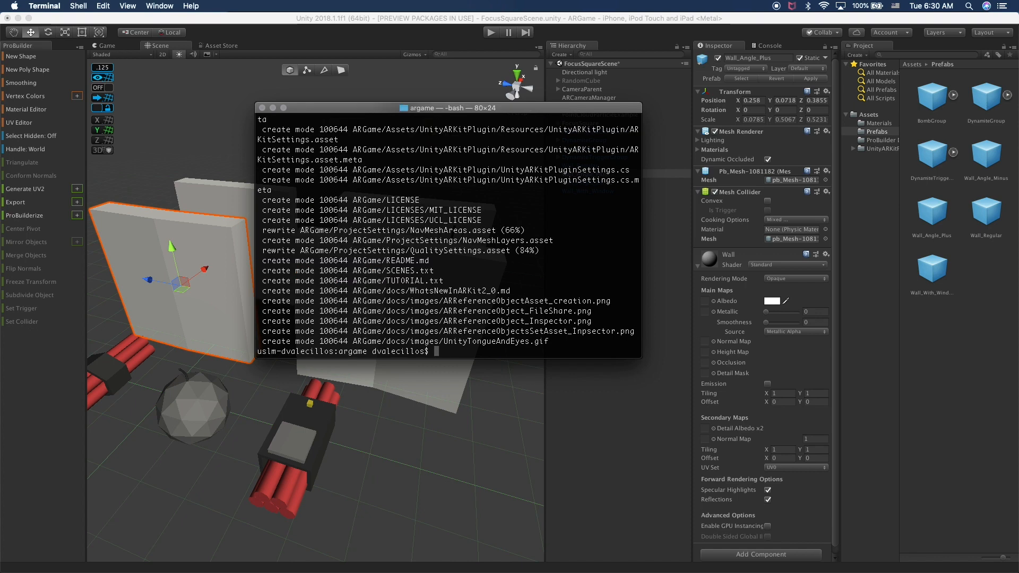
Push the commit to the remote repository with git push.
type("git push")
key("Return")
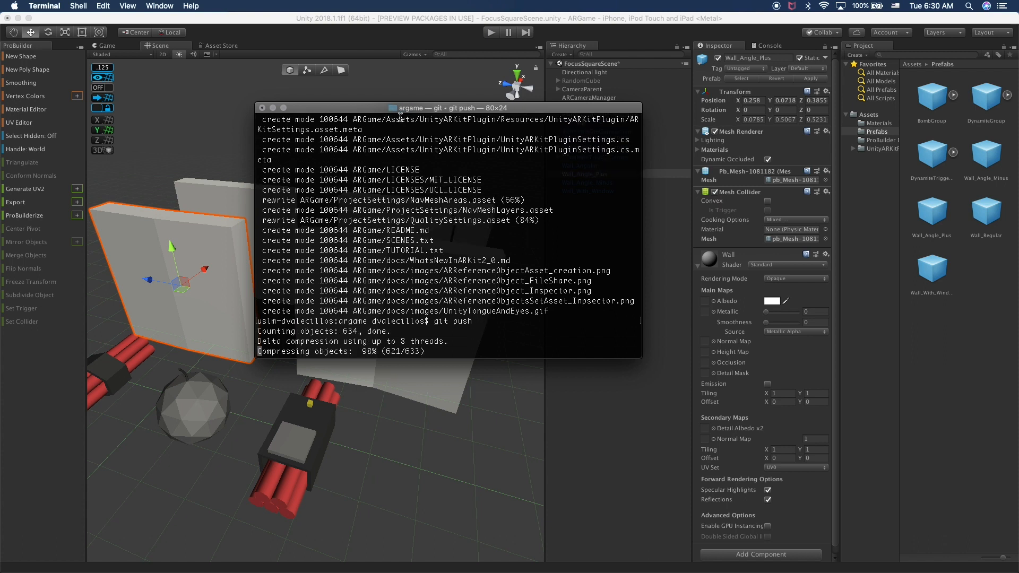
Switch to Google Chrome and open the Bitbucket dashboard.
key("super+space")
type("chr")
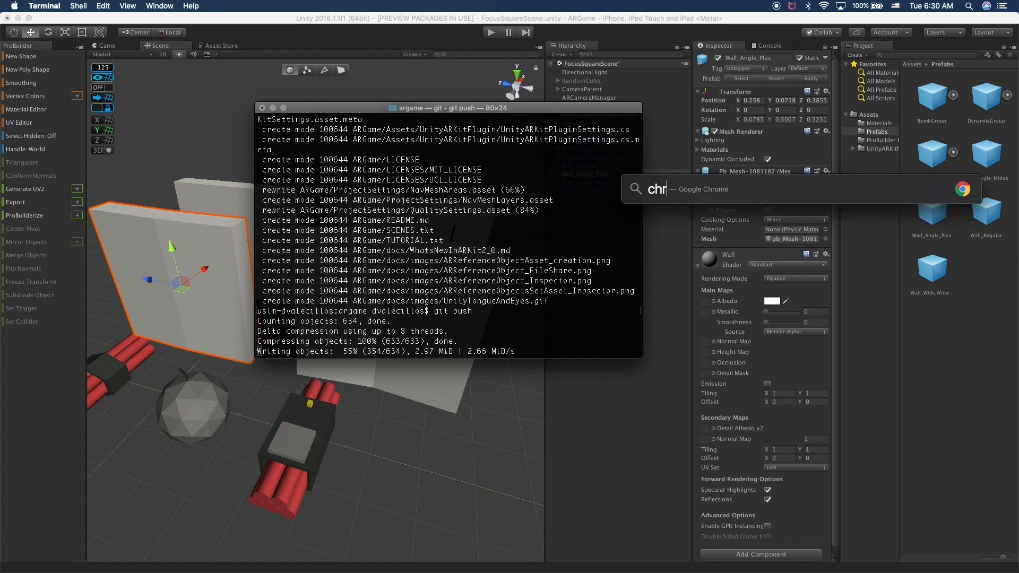
key("Return")
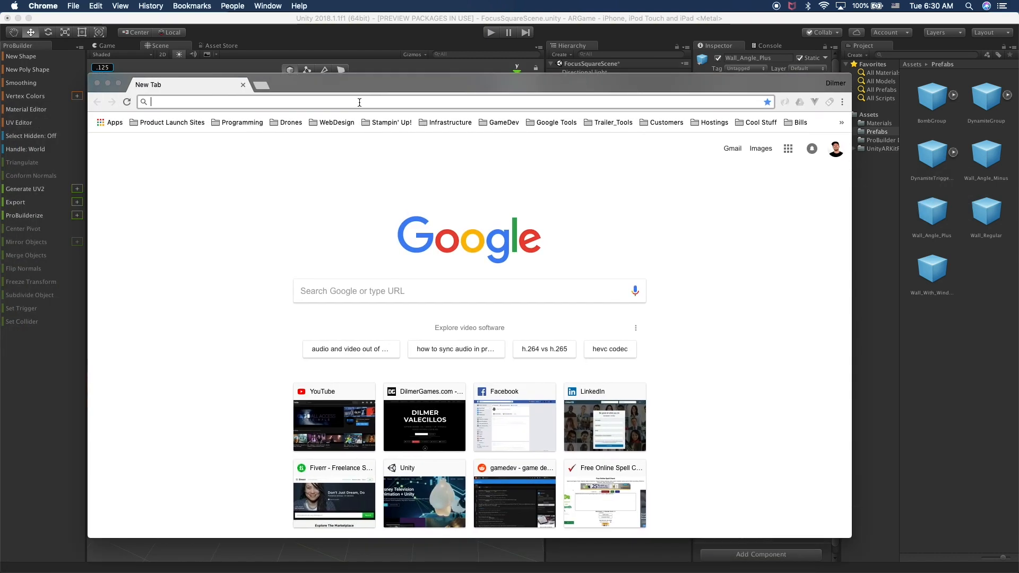
type("bit")
key("Down")
key("Return")
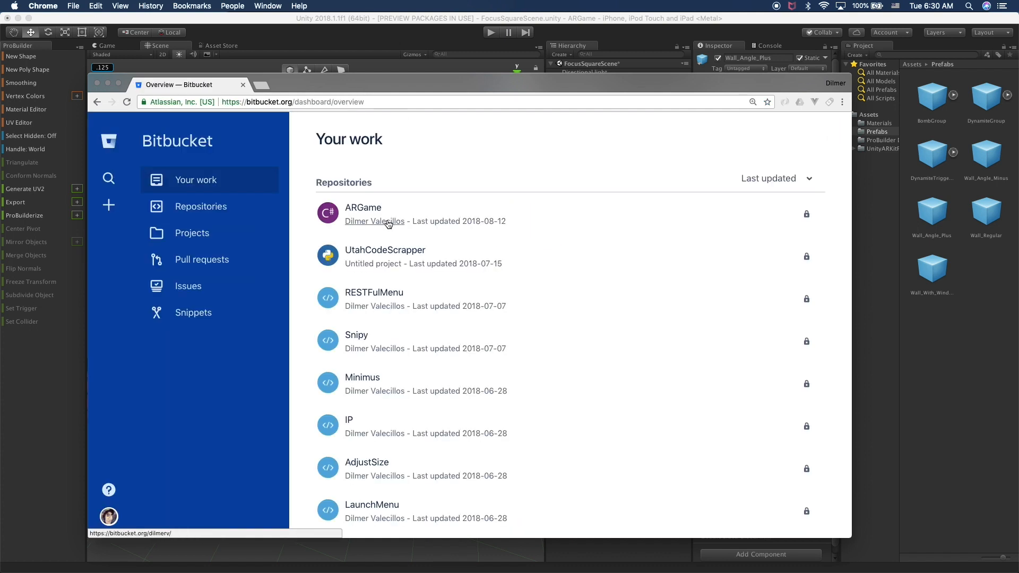
Open the ARGame repository and check the latest commit message in its commit history.
left_click_drag(420, 223, 472, 222)
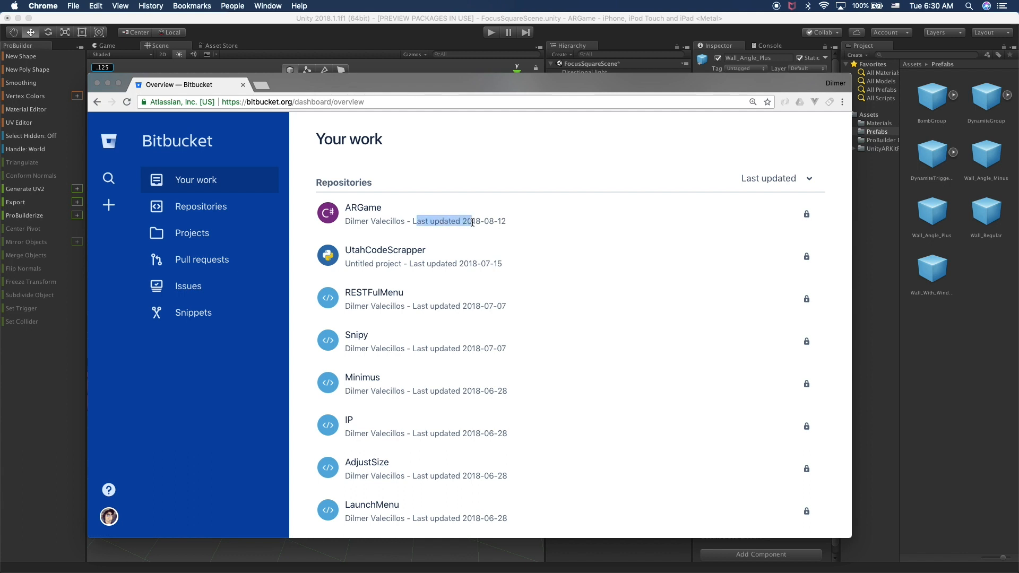
left_click(364, 209)
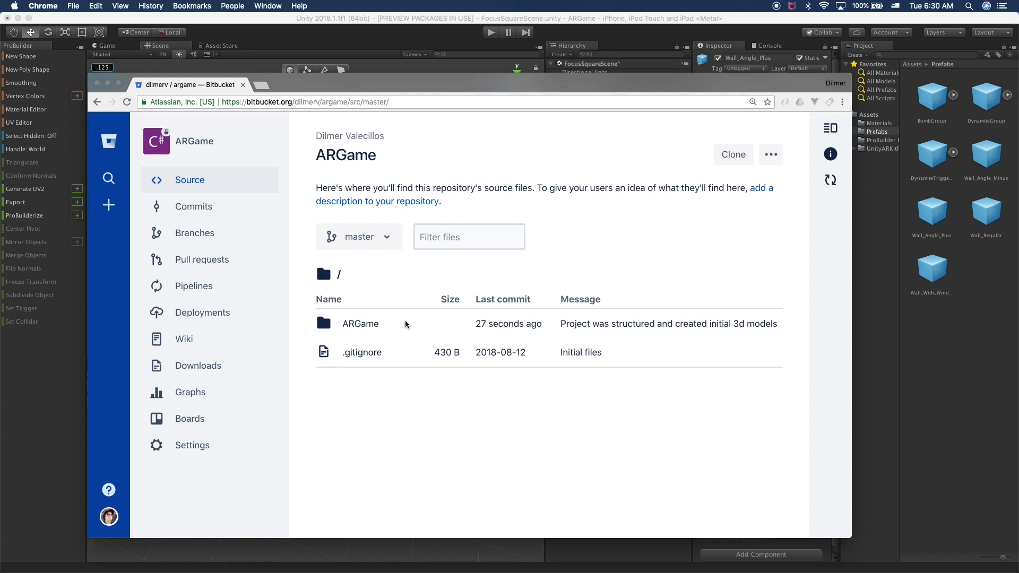
left_click(210, 210)
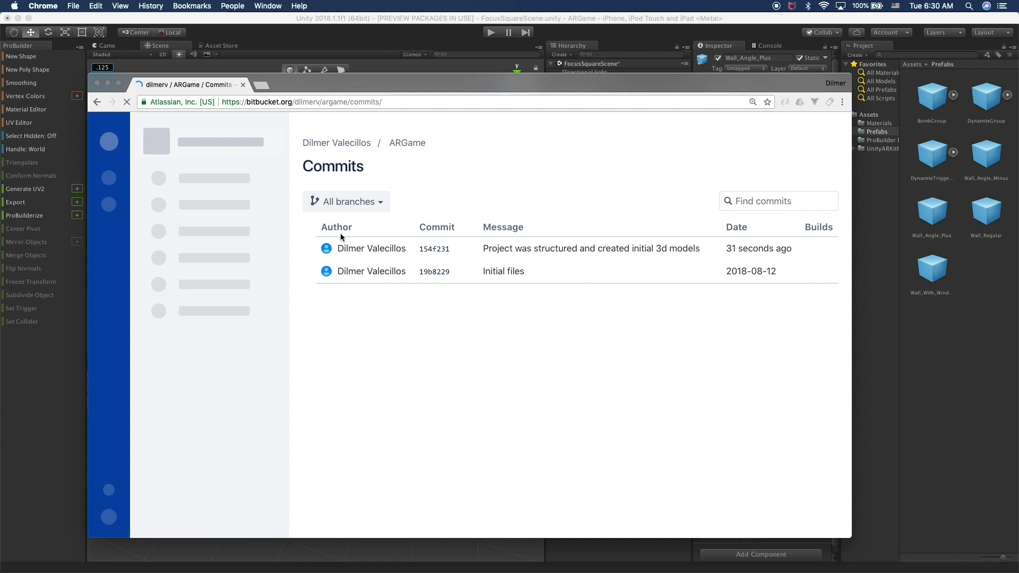
left_click_drag(700, 249, 520, 249)
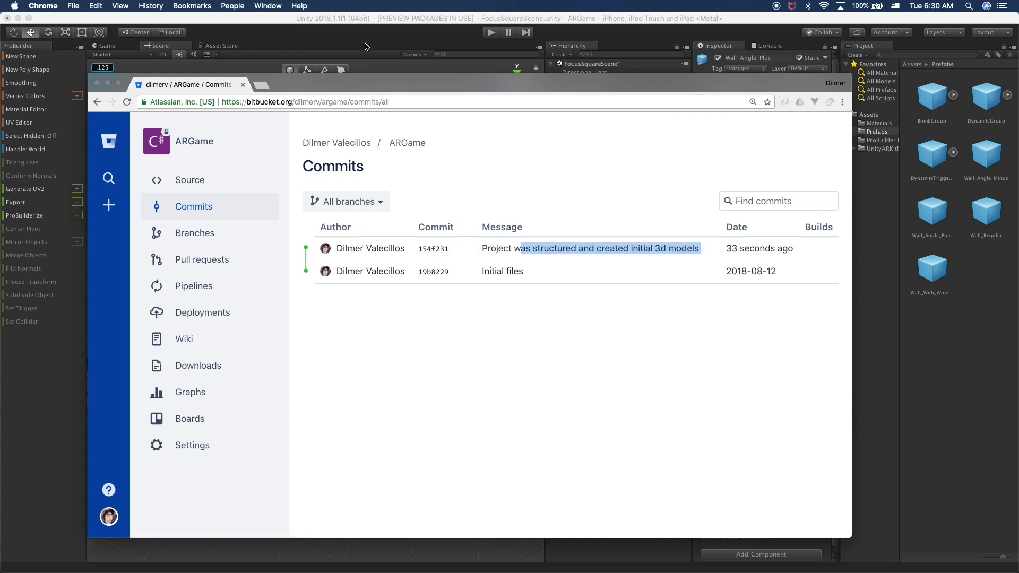
Minimize the browser and terminal windows to return to Unity.
left_click(105, 83)
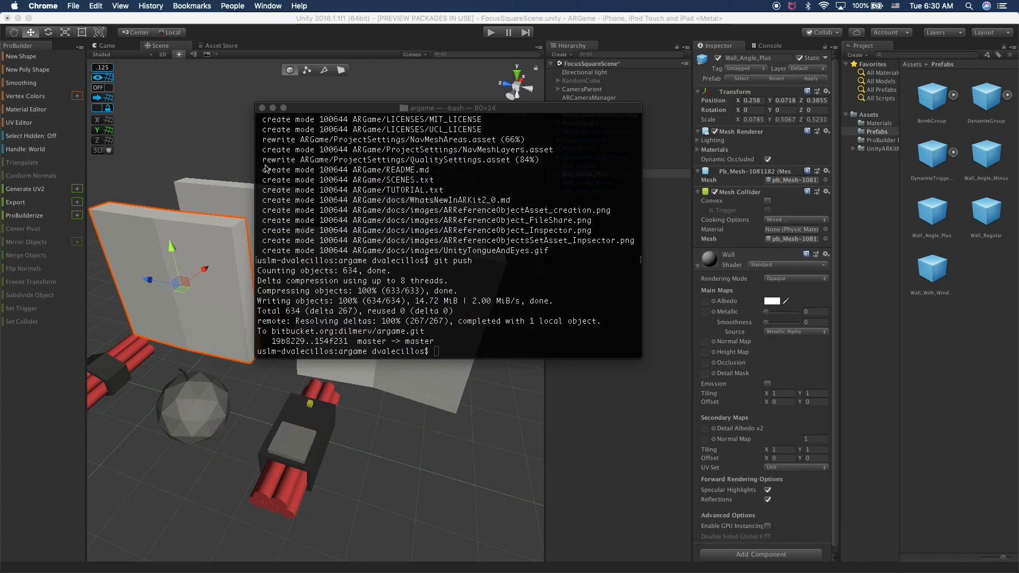
left_click(273, 109)
Examine the layout of the walls and explosives in the scene from different distances and angles.
middle_click_drag(333, 226, 374, 208)
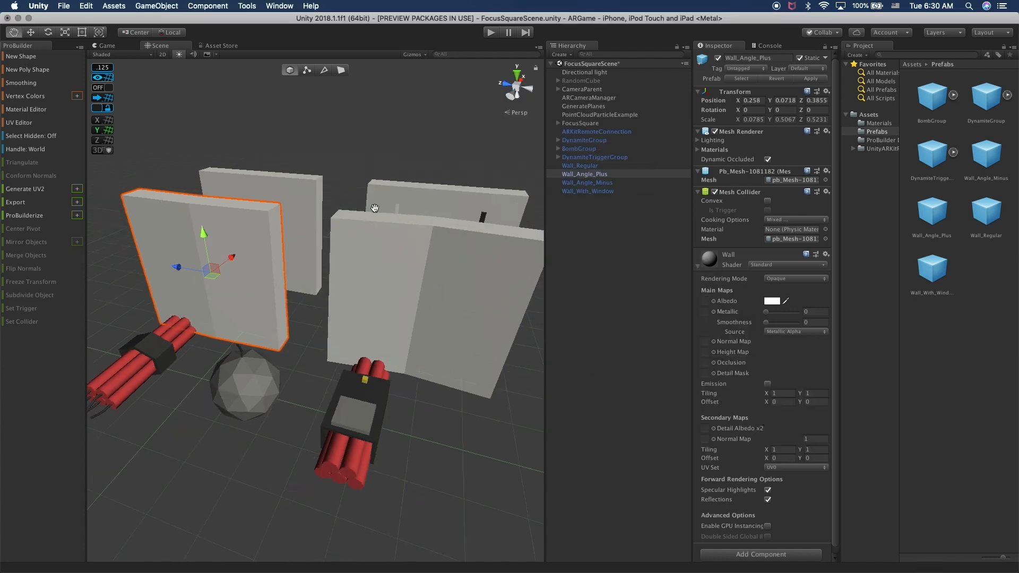
left_click_drag(374, 208, 330, 210, "alt")
middle_click_drag(386, 215, 254, 201)
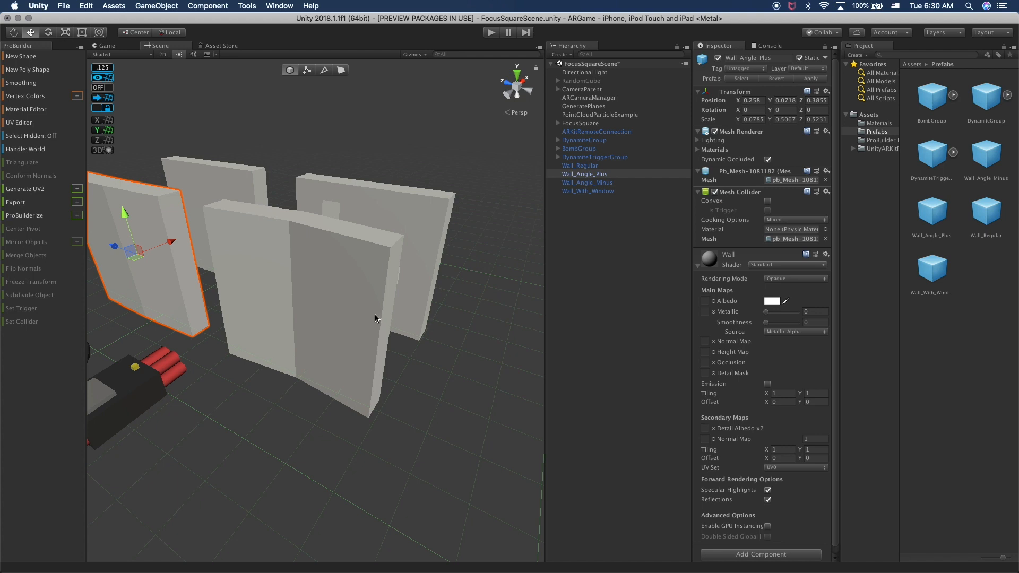
scroll(416, 370, "down", 10)
scroll(416, 369, "up", 5)
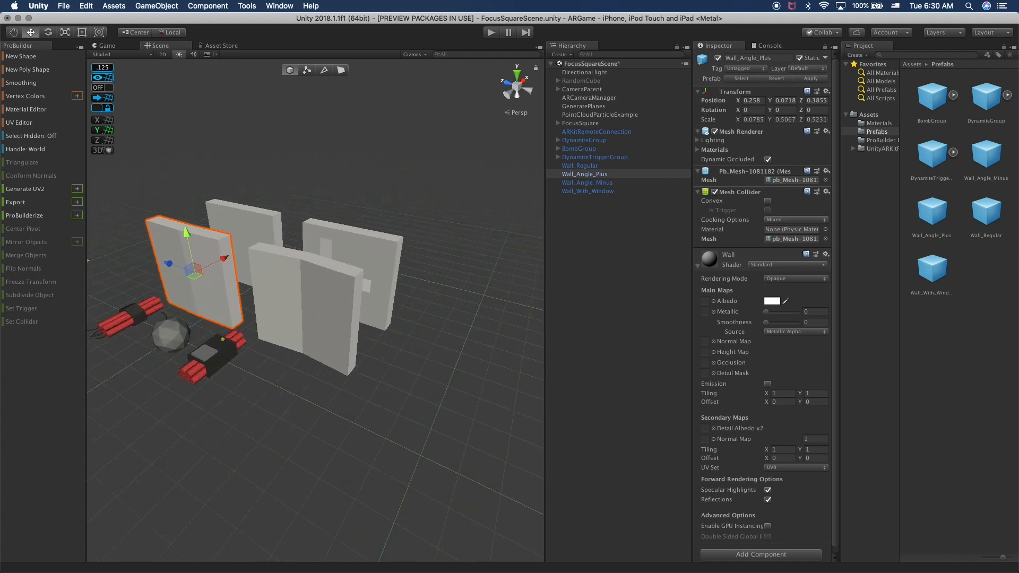
middle_click_drag(378, 332, 368, 327)
left_click_drag(256, 319, 329, 313, "alt")
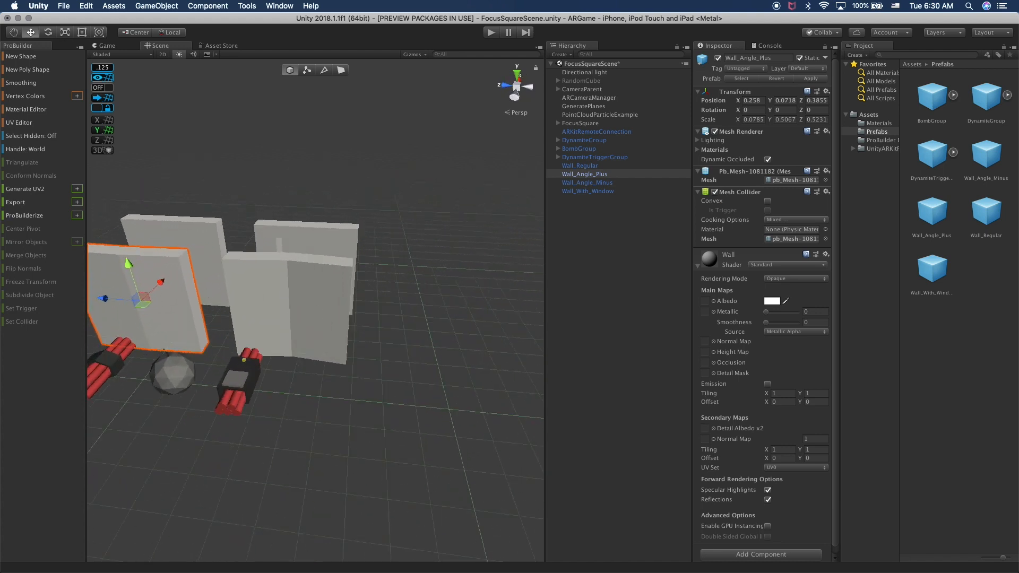
middle_click_drag(199, 292, 222, 290)
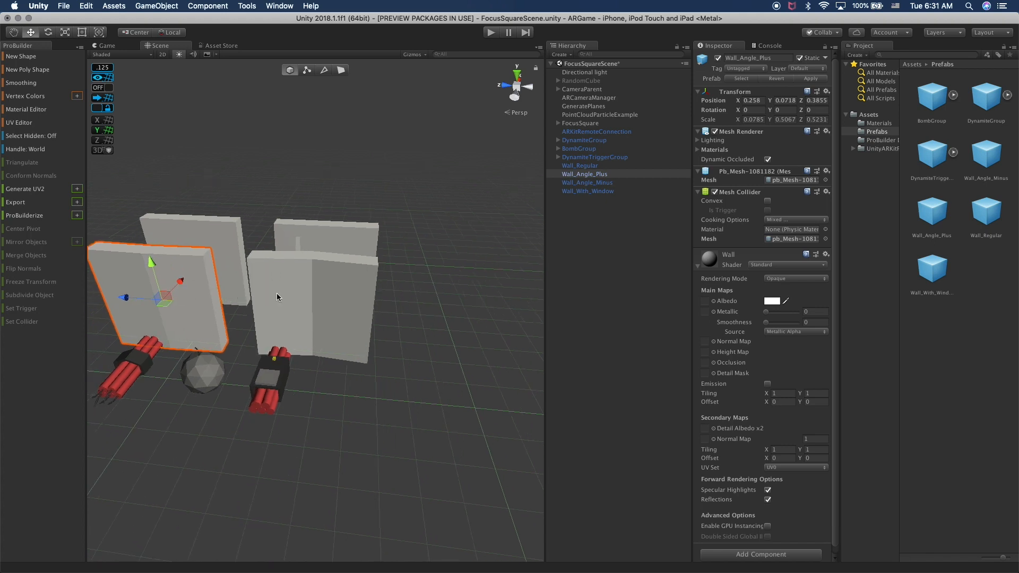
scroll(409, 288, "down", 2)
left_click_drag(386, 289, 346, 267, "alt")
Create an empty game object at the root of the hierarchy and name it AR_Root.
left_click(616, 259)
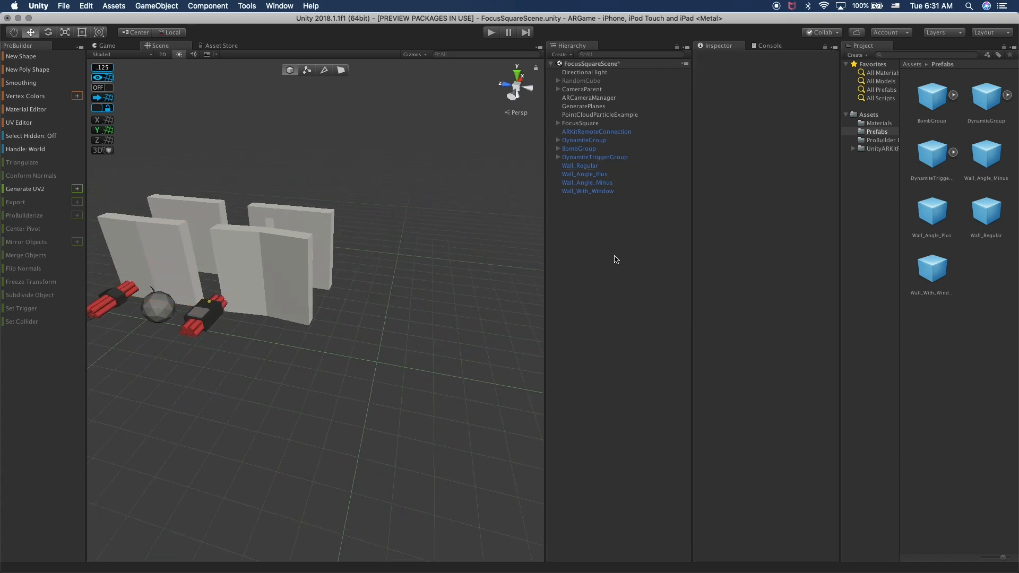
right_click(615, 255)
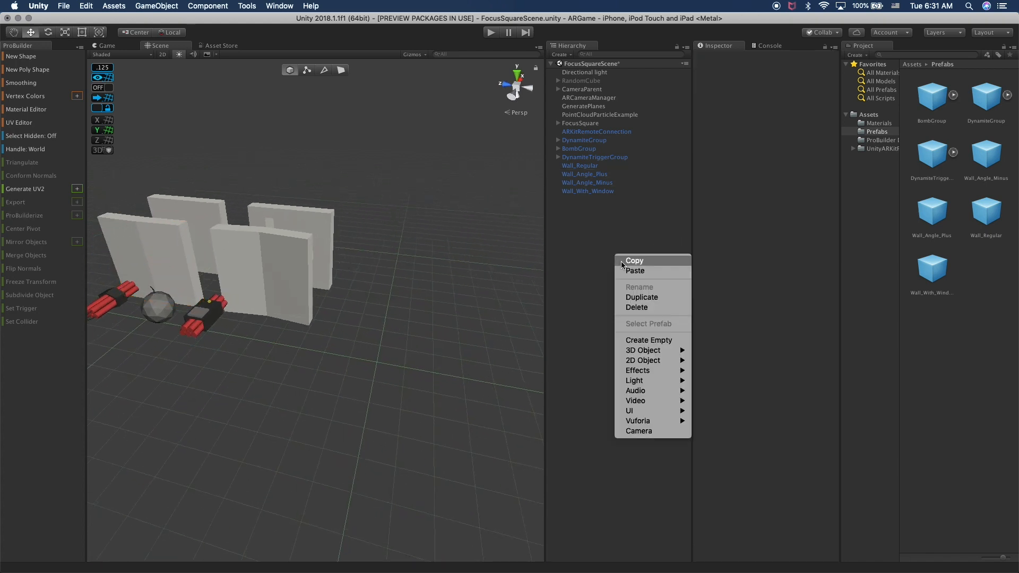
left_click(647, 342)
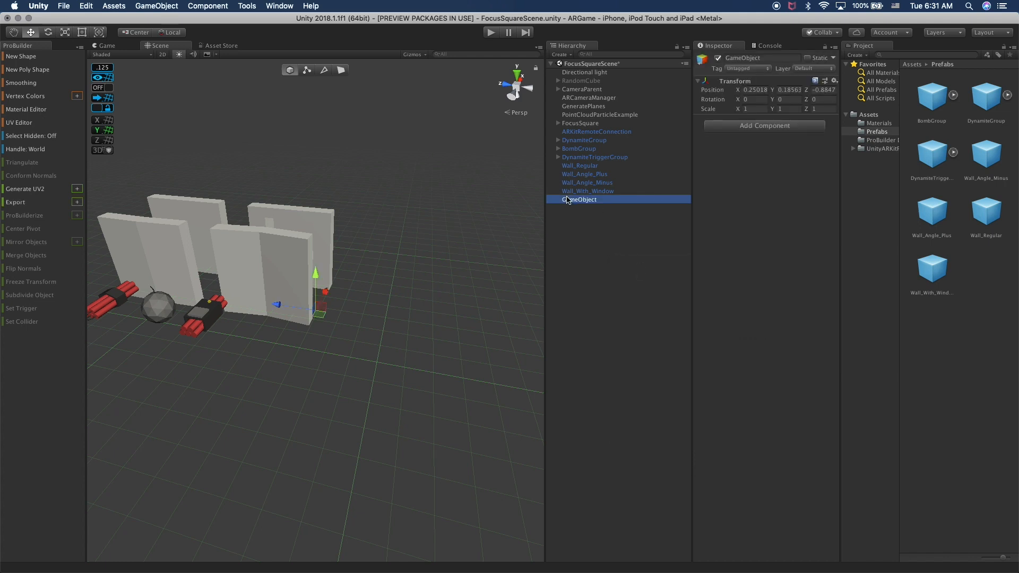
left_click(567, 200)
type("AR_")
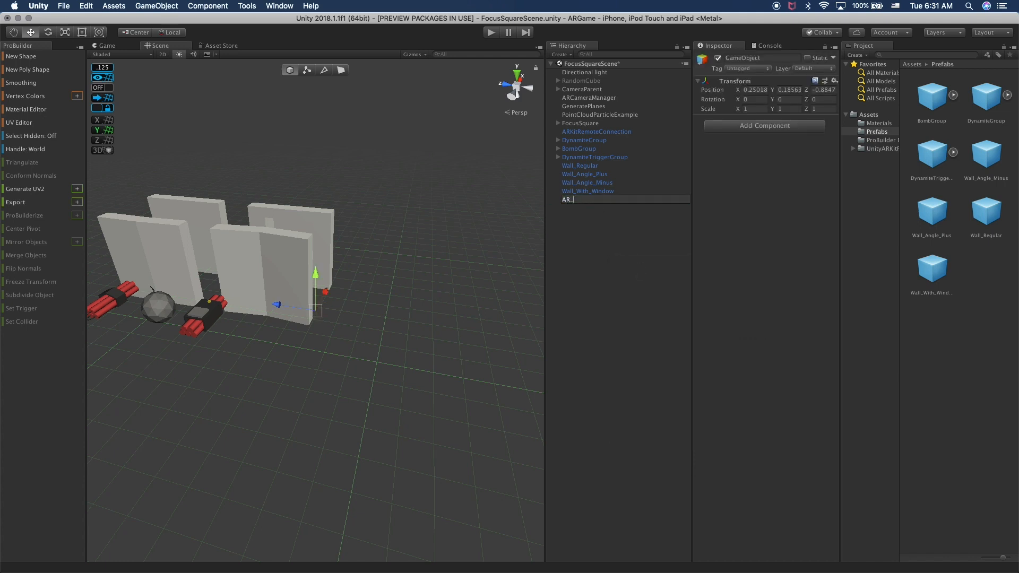
type("Root")
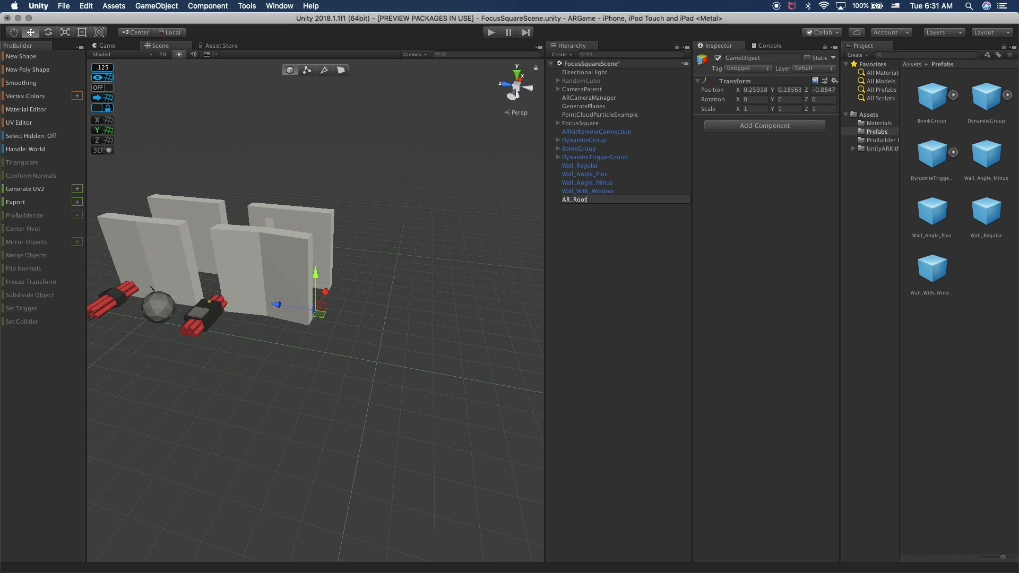
key("Return")
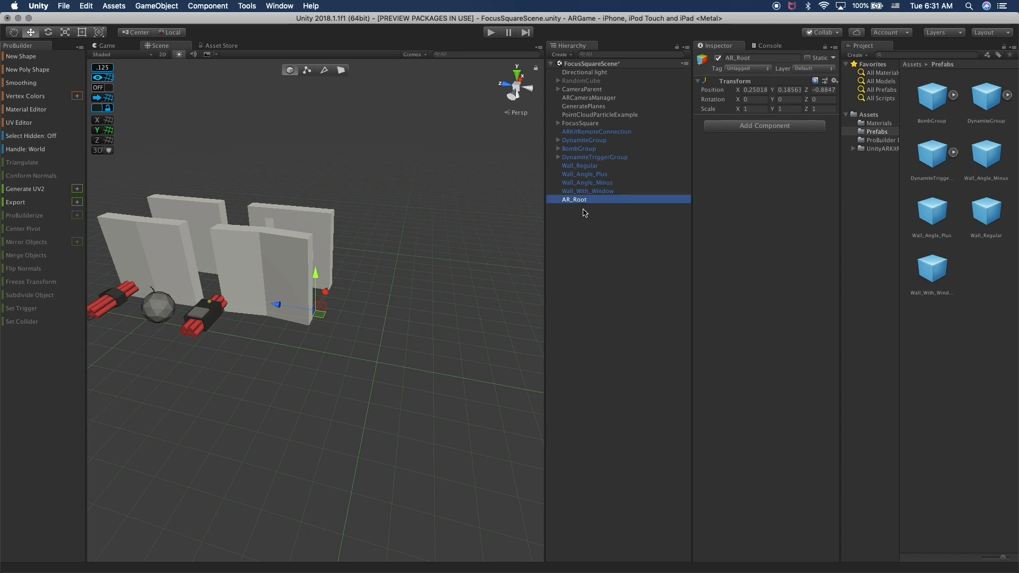
Activate the disabled RandomCube object in the scene.
middle_click_drag(393, 250, 448, 265)
middle_click_drag(289, 304, 395, 319)
left_click(578, 81)
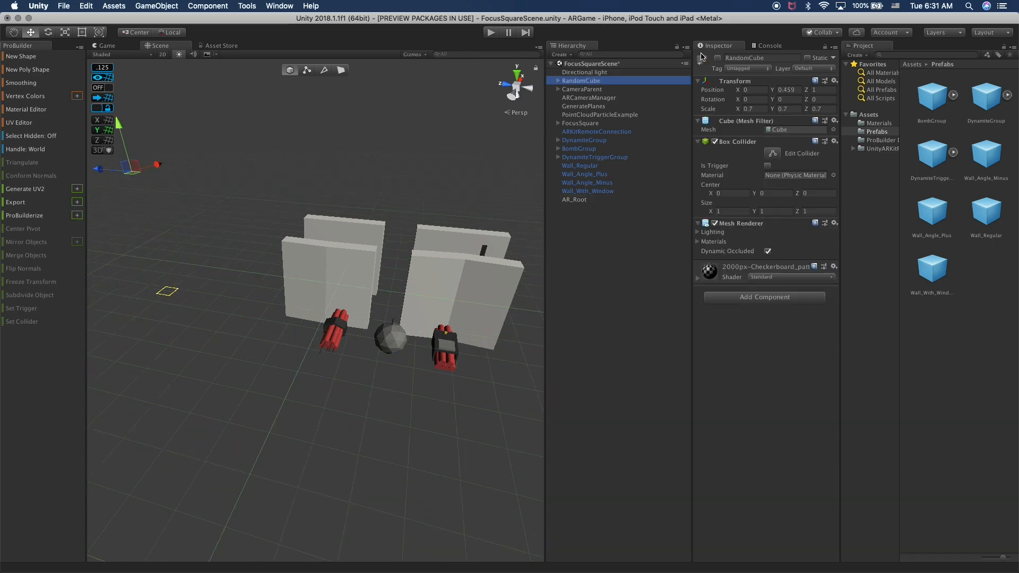
left_click(718, 57)
middle_click_drag(213, 279, 173, 279)
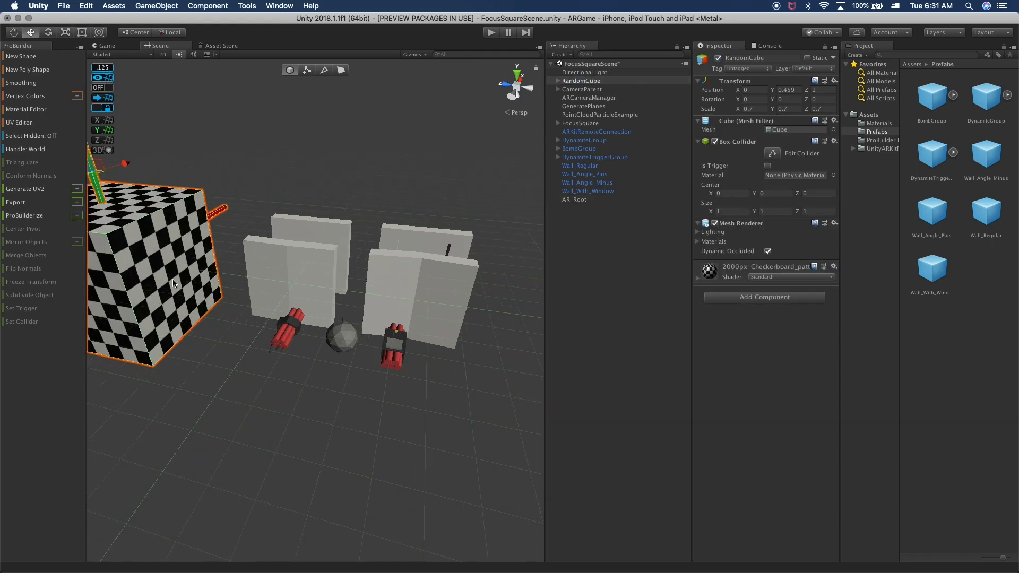
Nest DynamiteGroup, BombGroup, DynamiteTriggerGroup and the four wall objects under AR_Root in the hierarchy.
left_click(295, 284)
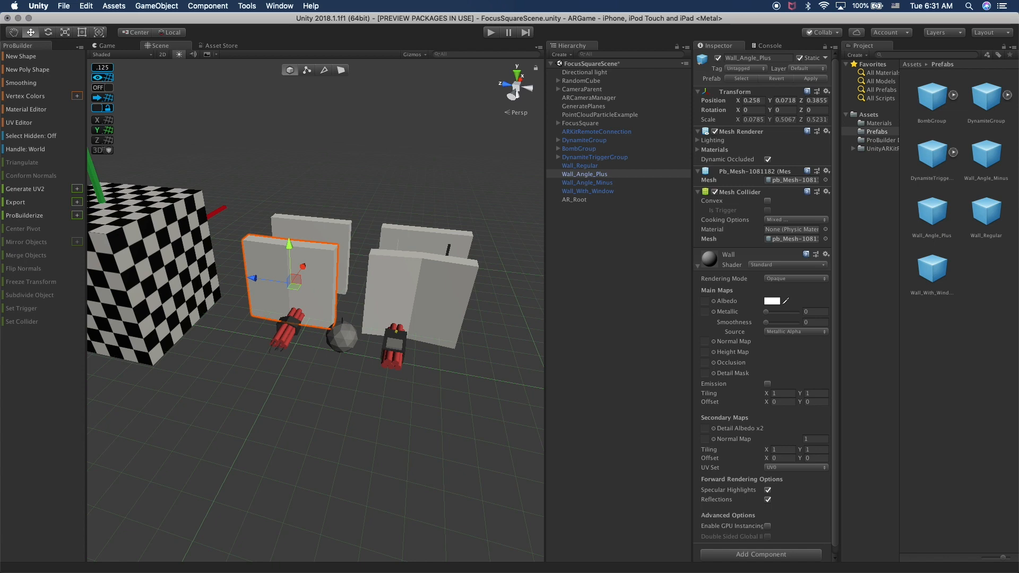
key("q")
middle_click_drag(418, 274, 332, 264)
left_click(580, 200)
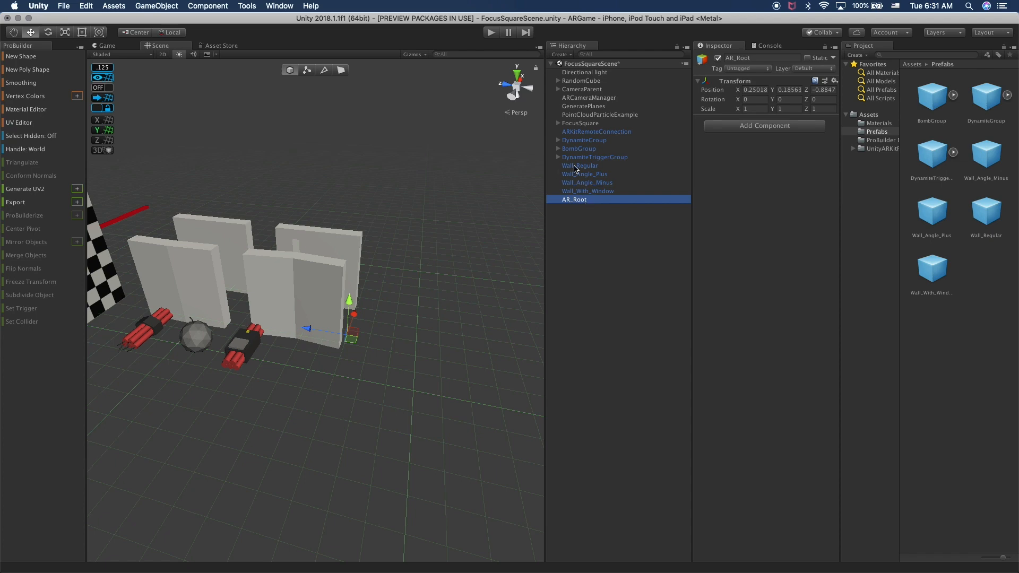
left_click(576, 169)
left_click(574, 191, "shift")
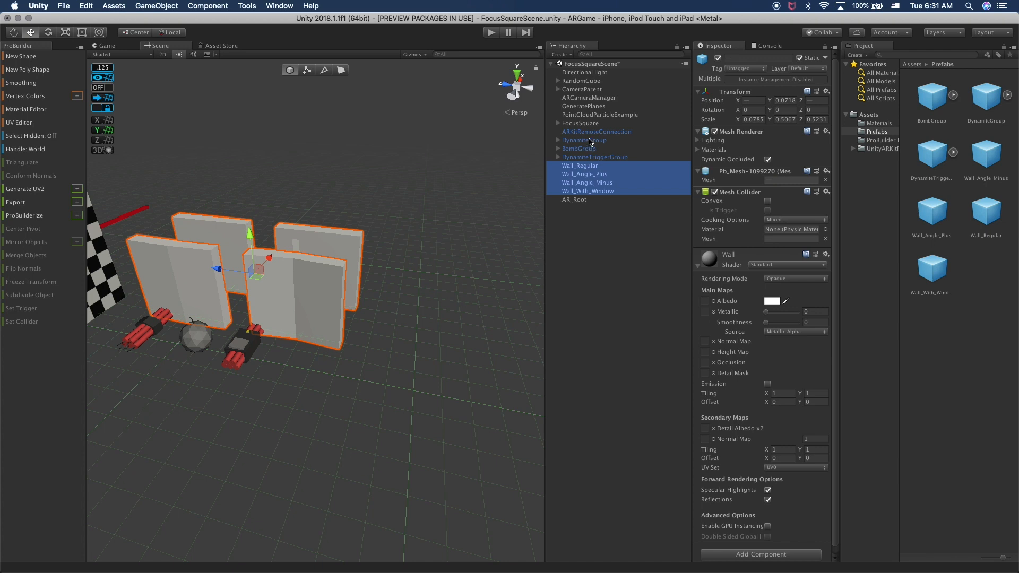
left_click(590, 141)
left_click(581, 191, "shift")
left_click_drag(588, 181, 579, 200)
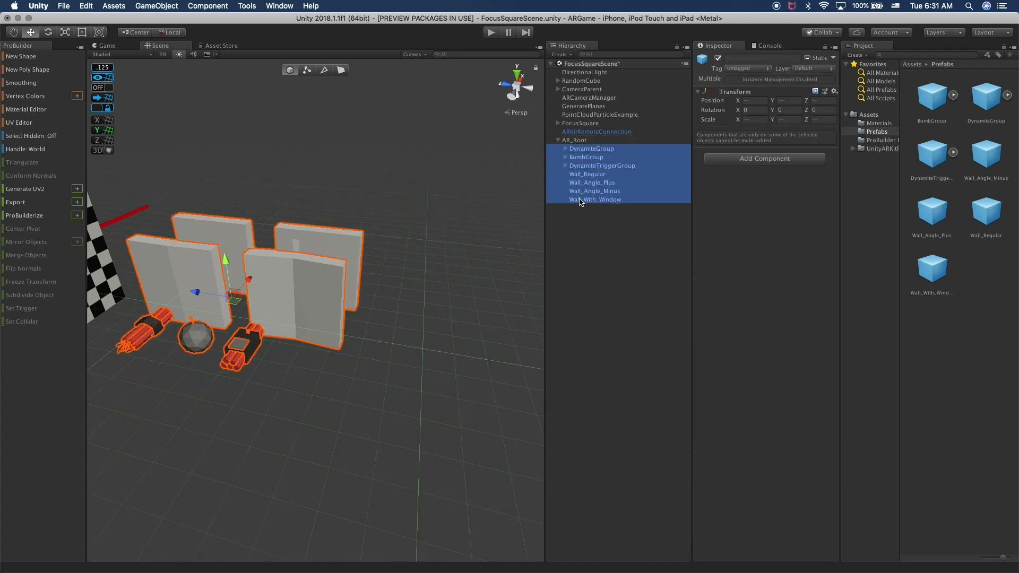
Set the AR_Root position to 0 on the X, Y and Z axes.
left_click(582, 142)
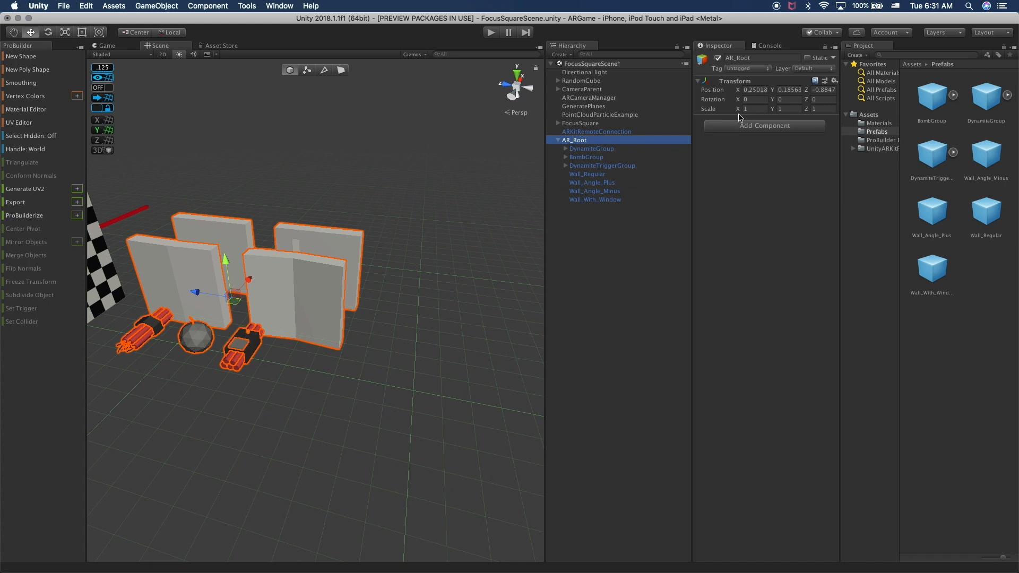
left_click(754, 90)
type("0")
key("Tab")
type("0")
left_click(832, 91)
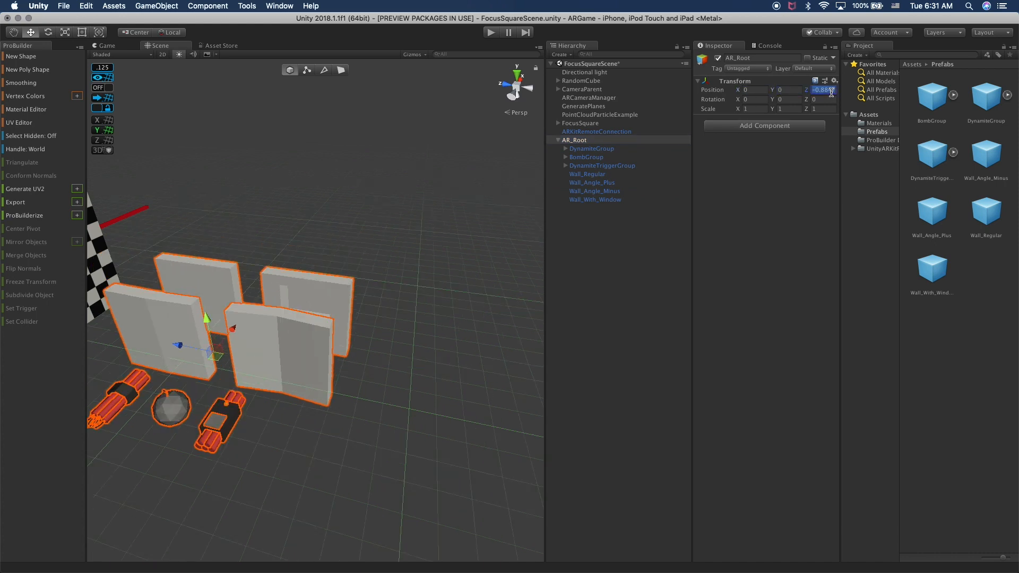
type("0")
key("Return")
key("f")
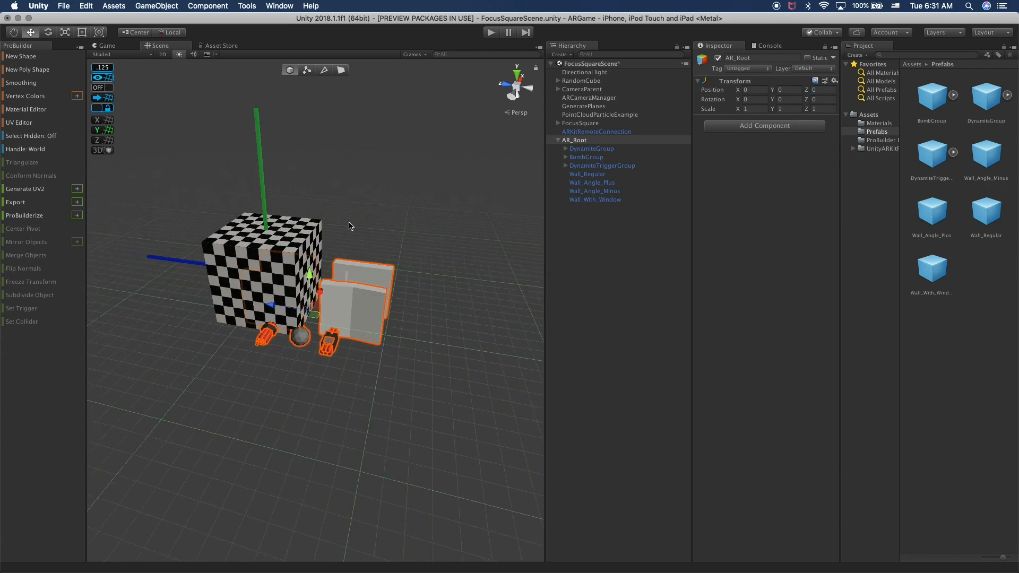
Move RandomCube along the Z axis away from the walls, to a Z position of about 2.2.
left_click(590, 98)
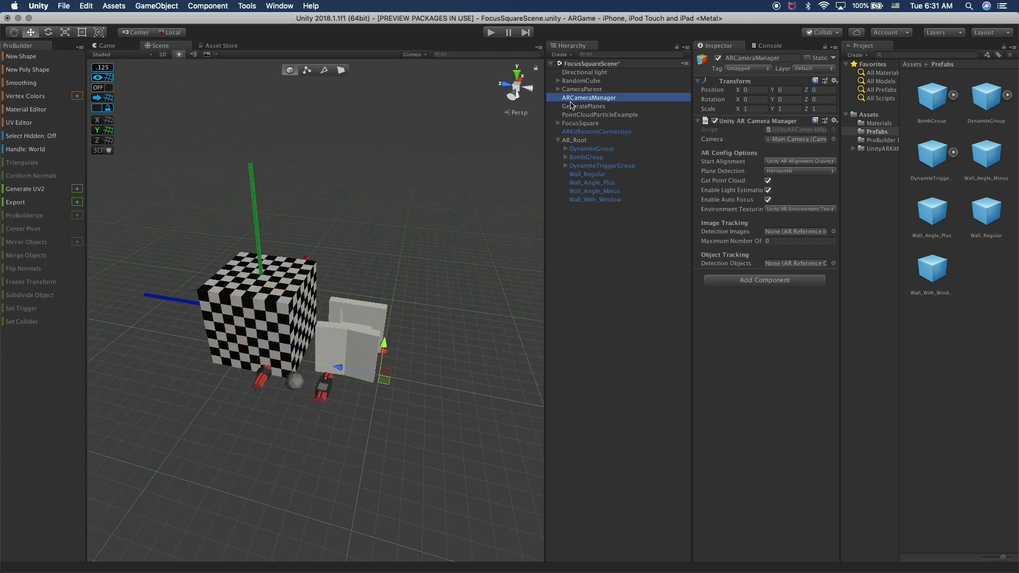
left_click(587, 90)
left_click(311, 263)
left_click_drag(201, 239, 92, 227)
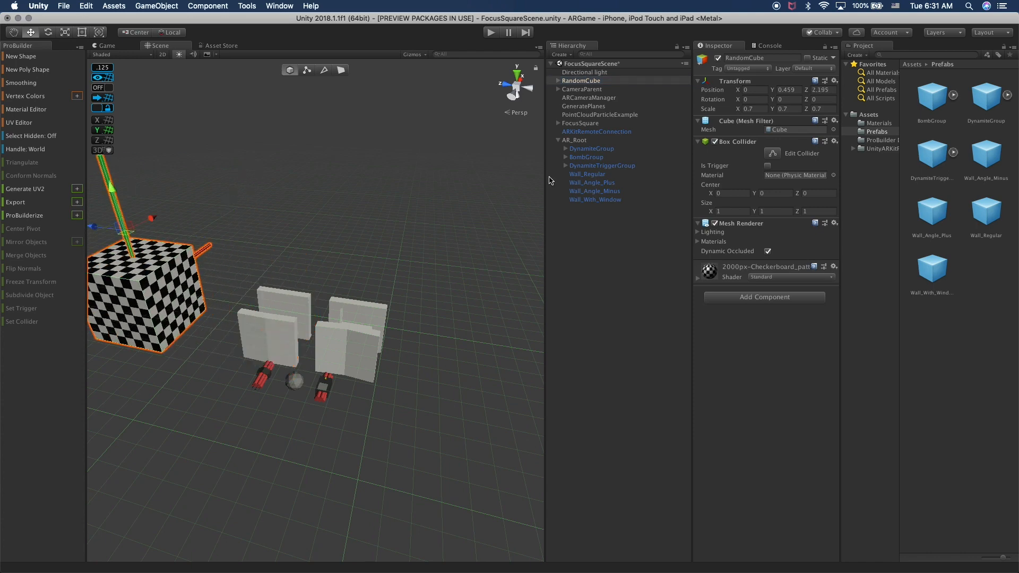
Duplicate Wall_Angle_Plus and move the copy along Z past the other walls, to a Z position of about -0.74.
left_click(584, 141)
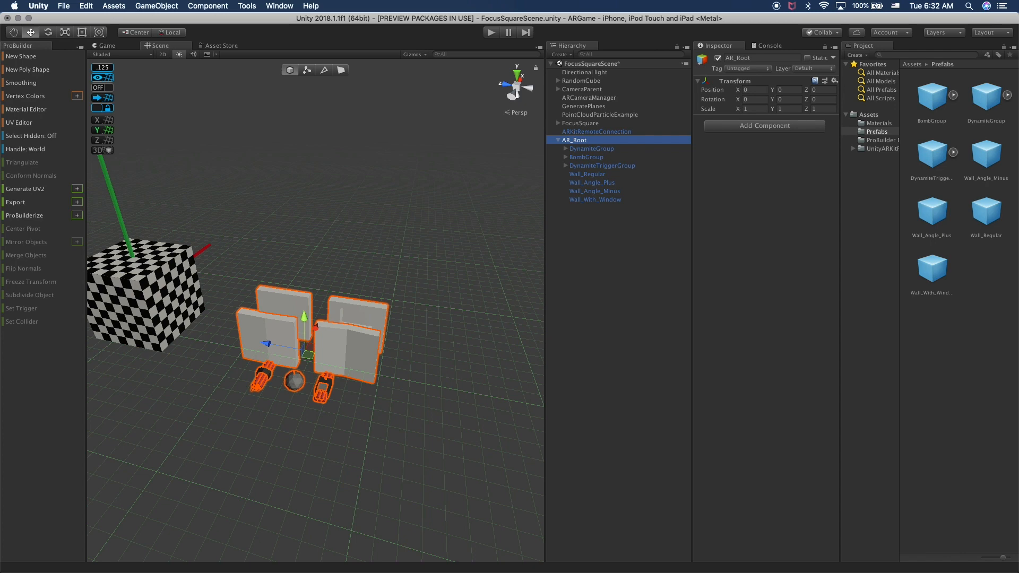
left_click_drag(393, 373, 418, 341, "alt")
left_click_drag(342, 339, 352, 339, "alt")
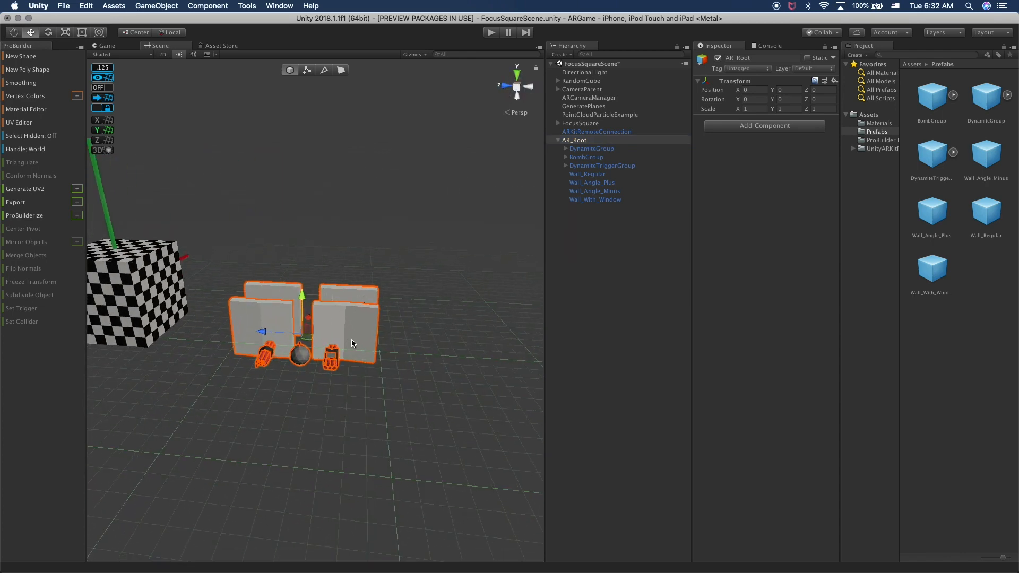
left_click(643, 249)
left_click(610, 168)
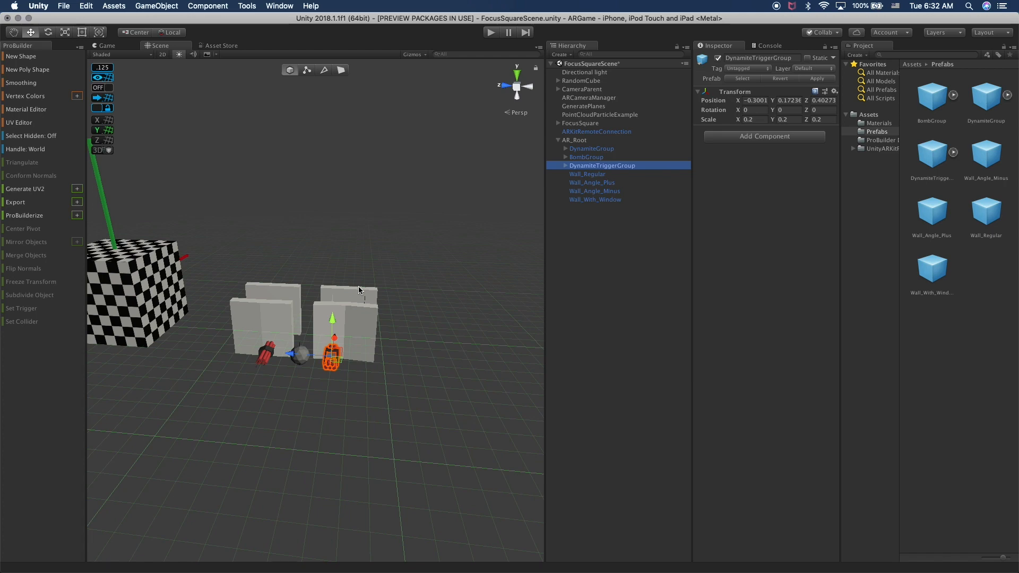
scroll(358, 286, "up", 3)
left_click(272, 324)
left_click_drag(271, 325, 298, 321, "alt")
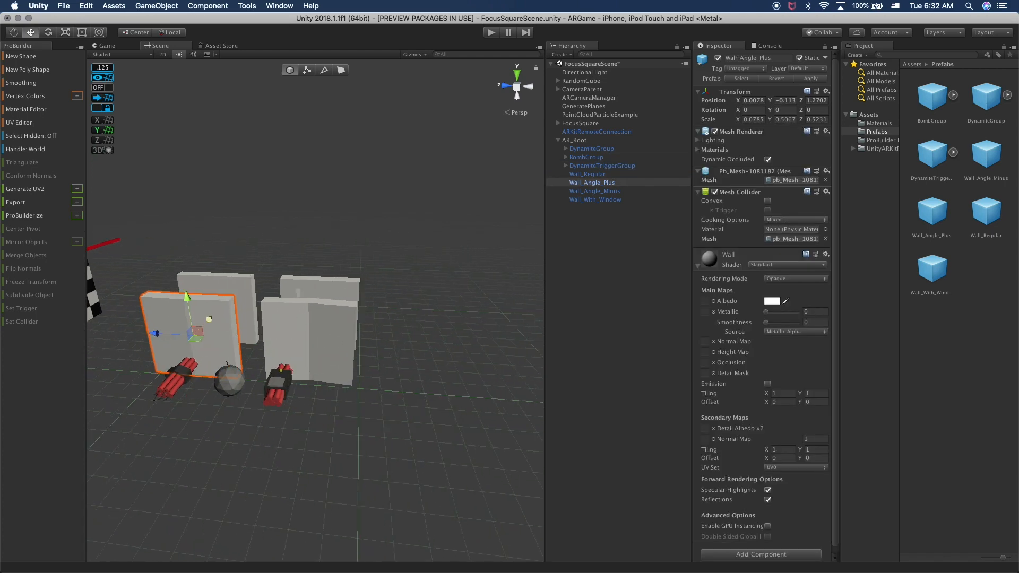
middle_click_drag(260, 300, 223, 292)
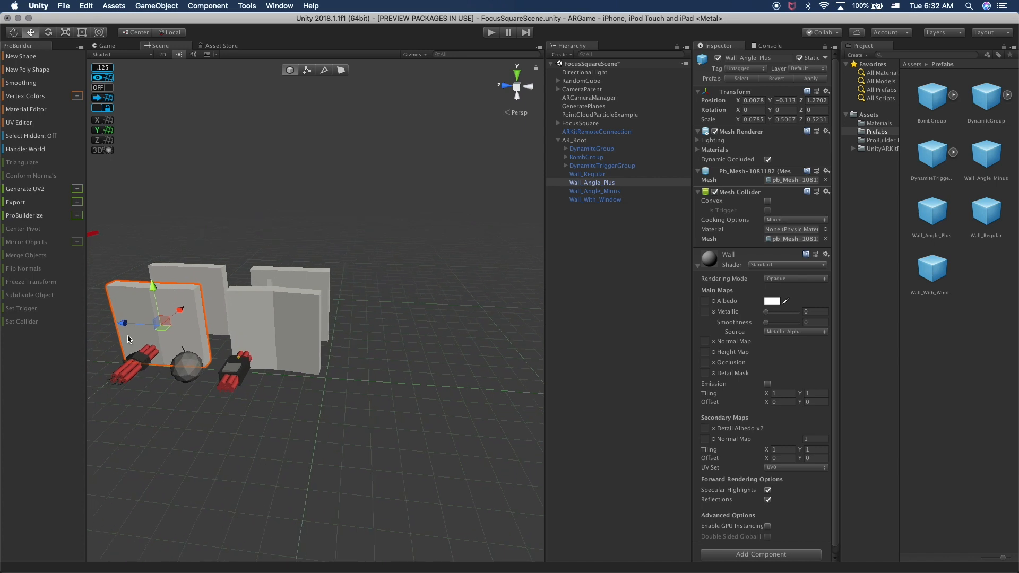
key("super+d")
left_click_drag(129, 320, 329, 350)
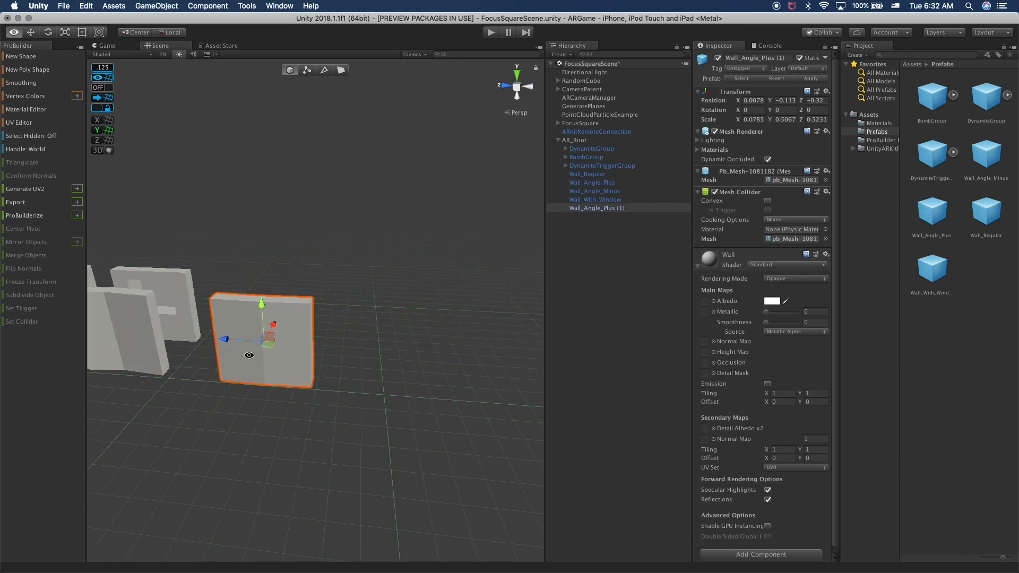
left_click_drag(224, 339, 294, 345)
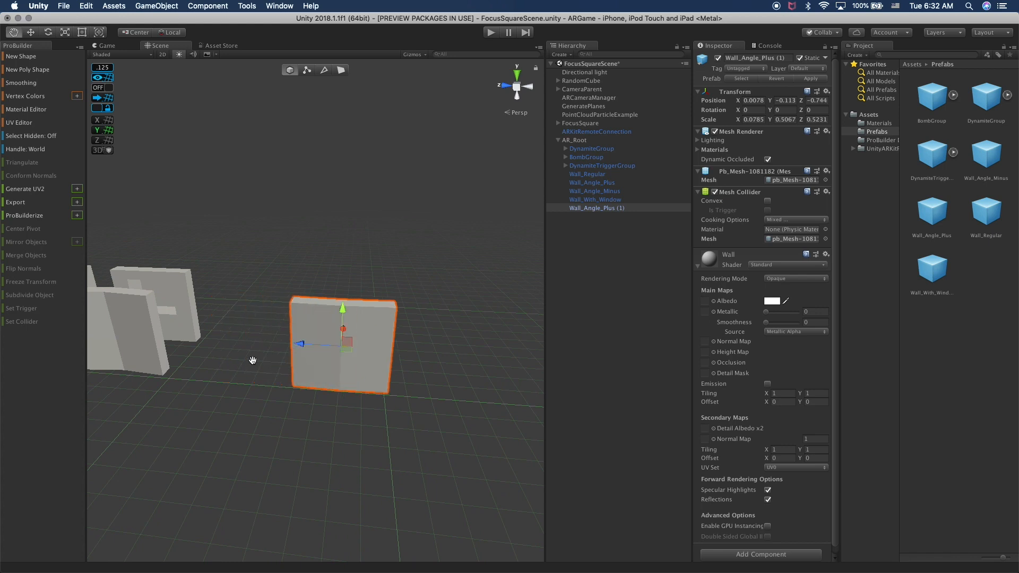
Move the duplicated wall farther along Z to about -0.99 and lower it to a Y position of -0.15.
middle_click_drag(253, 359, 358, 364)
left_click(120, 317)
middle_click_drag(321, 333, 269, 335)
left_click(269, 335)
left_click_drag(242, 354, 298, 354)
middle_click_drag(317, 355, 301, 356)
mouse_move(313, 320)
left_mouse_down()
mouse_move(314, 341)
mouse_move(314, 325)
left_mouse_up()
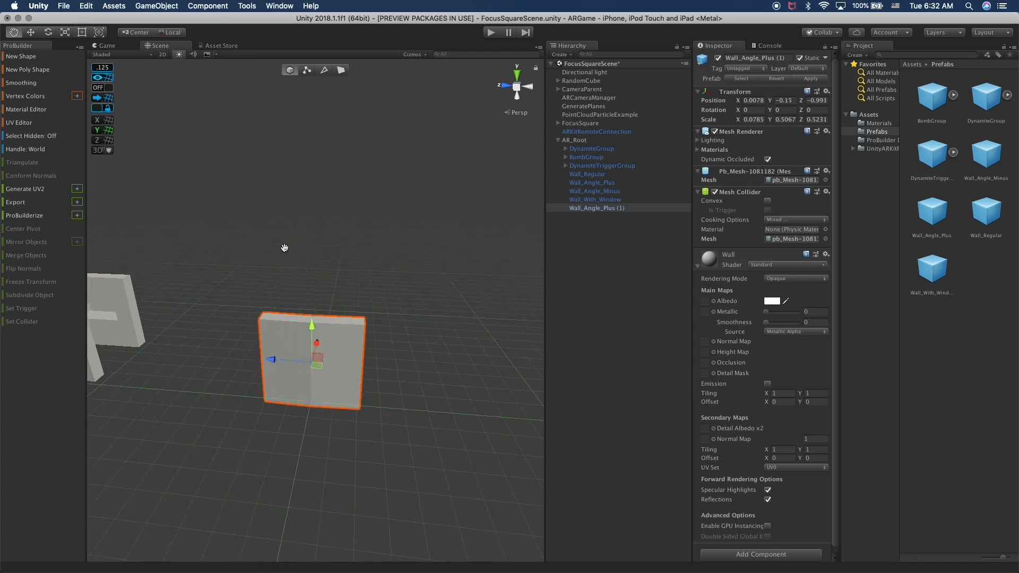
middle_click_drag(285, 246, 273, 272)
Try the X-plane grid with the ProGrids settings open, restore the Y-plane grid and close the settings.
left_click(104, 68)
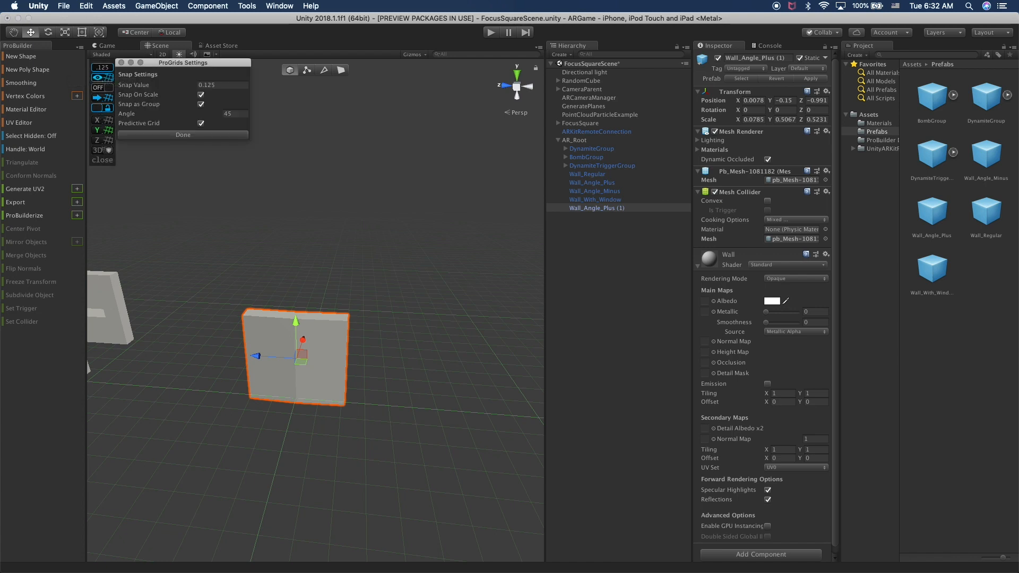
left_click(108, 123)
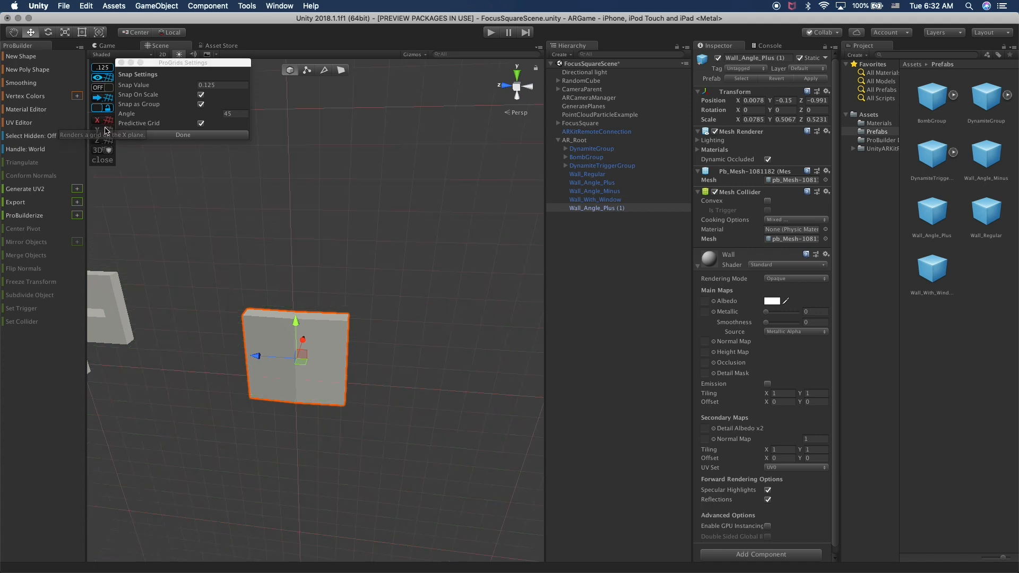
left_click_drag(294, 221, 213, 188, "alt")
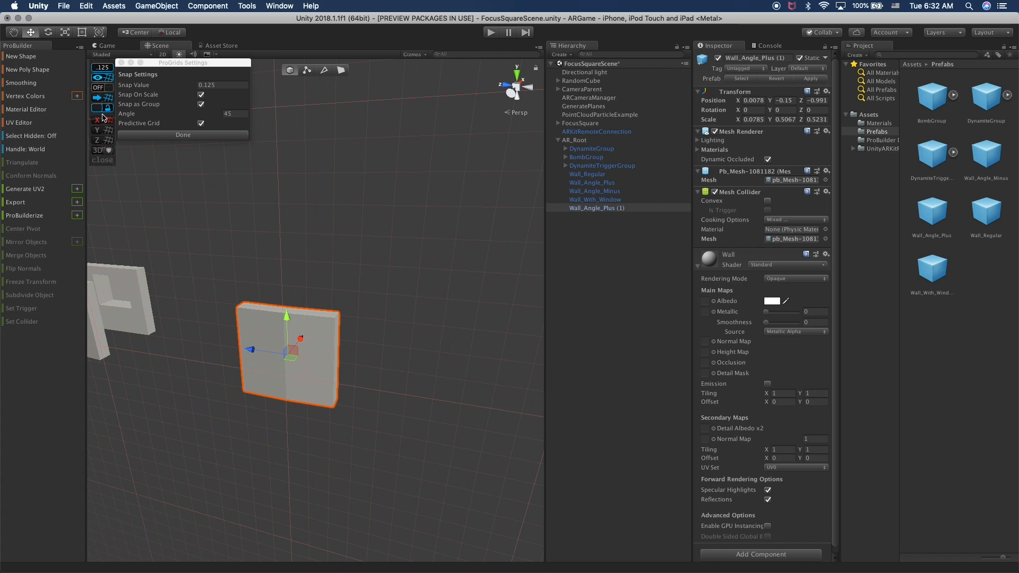
left_click(105, 132)
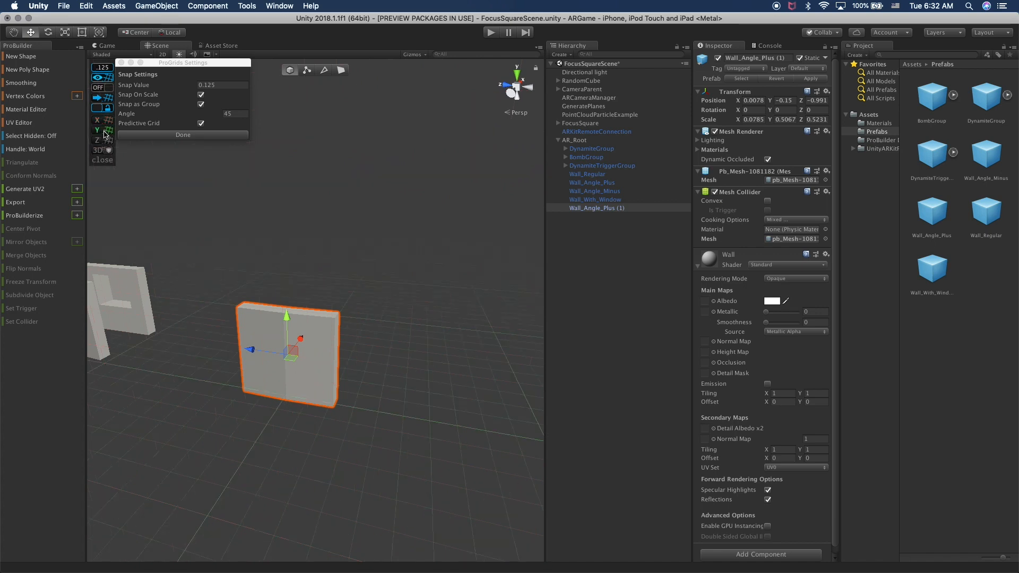
left_click(169, 136)
Duplicate the separated wall and vertex-snap the copy to its end so both form one straight run.
left_click_drag(308, 244, 340, 249, "alt")
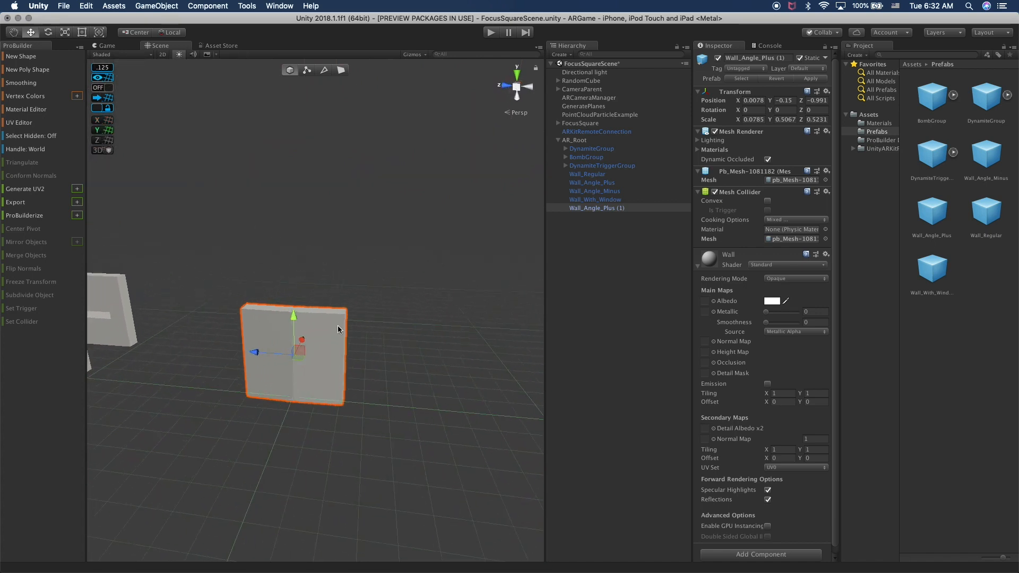
key("super+d")
left_click_drag(256, 352, 355, 361)
key("v")
left_click_drag(349, 313, 346, 315)
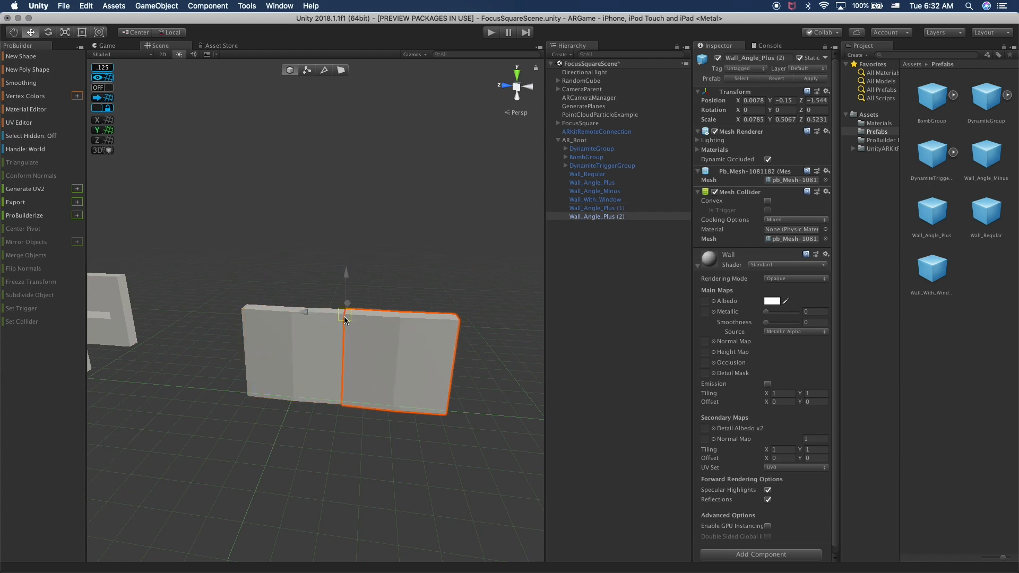
Examine the two joined walls and the original wall group from different angles.
left_click(381, 269)
left_click_drag(380, 269, 258, 322, "alt")
left_click(269, 321)
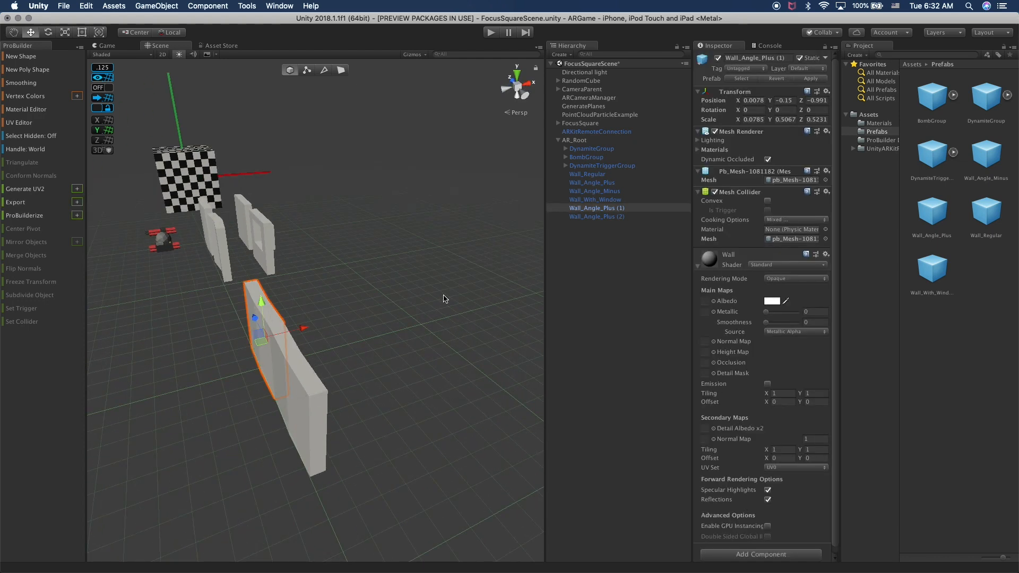
left_click_drag(300, 384, 337, 357, "alt")
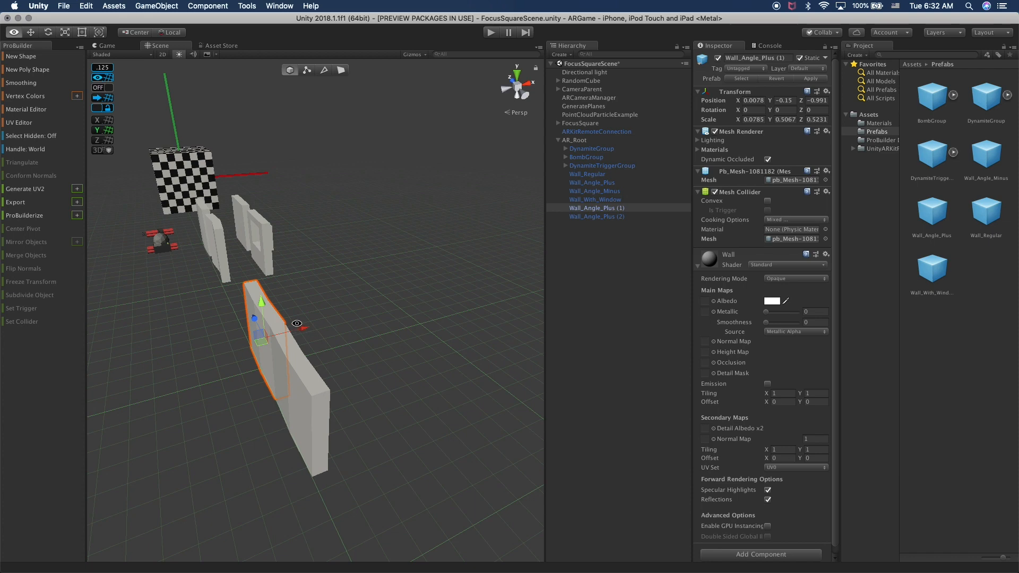
left_click_drag(233, 266, 292, 245, "alt")
left_click(161, 260)
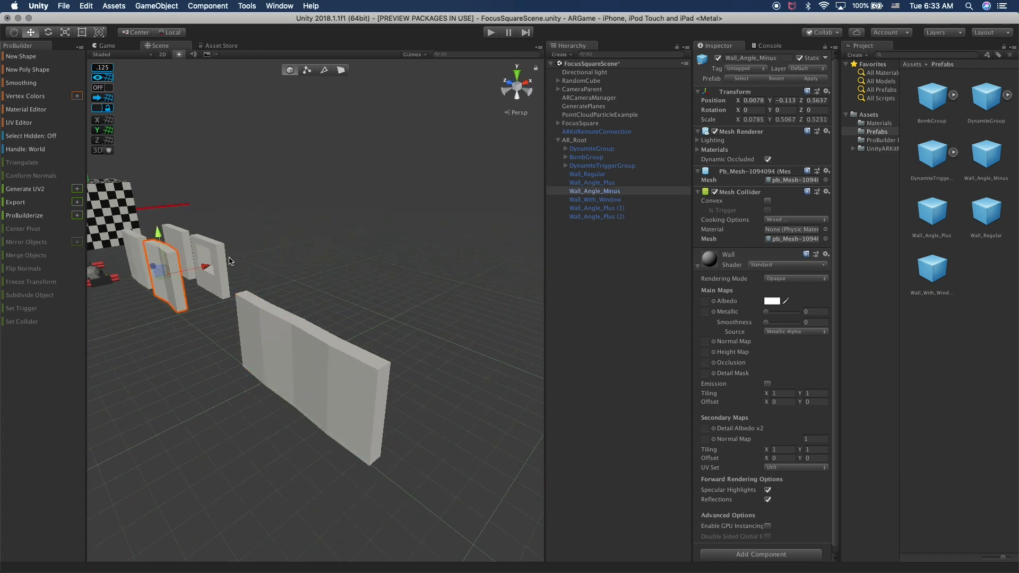
middle_click_drag(337, 312, 267, 303)
left_click_drag(267, 332, 284, 345, "alt")
Duplicate the end wall of the run, place the copy past its end and set its Y rotation to 90.
left_click(282, 375)
key("super+d")
left_click_drag(269, 378, 316, 344)
key("e")
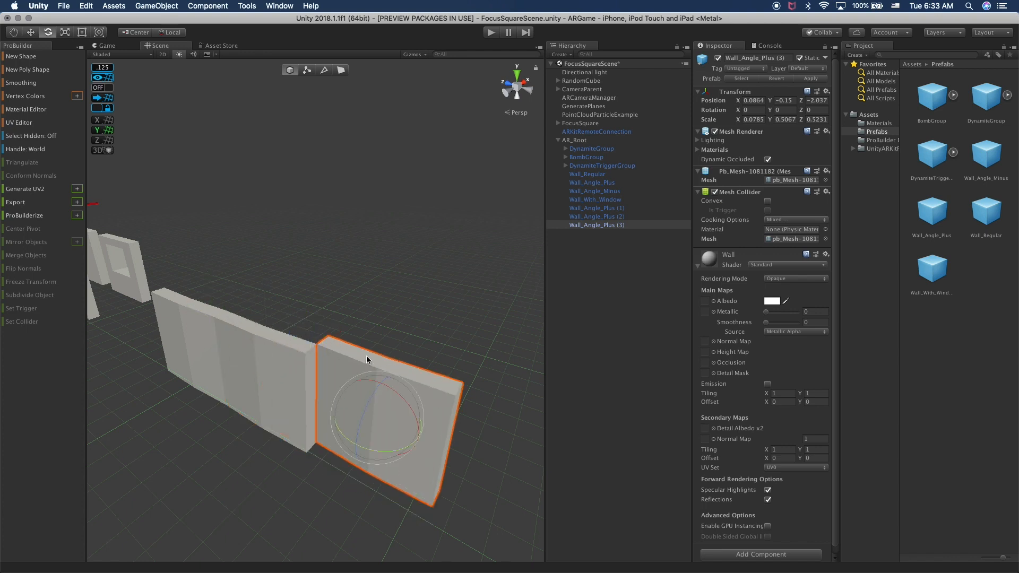
left_click_drag(371, 442, 420, 444)
left_click(786, 111)
type("90")
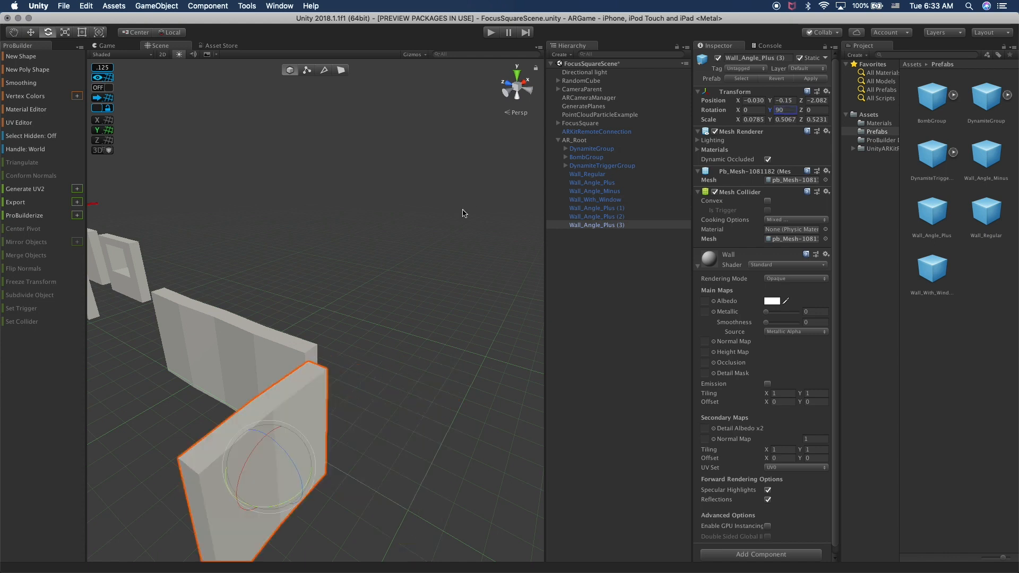
Vertex-snap the rotated wall to the end of the straight run so they form a corner.
left_click(228, 456)
key("w")
key("v")
left_click_drag(180, 459, 326, 351)
left_click(308, 349)
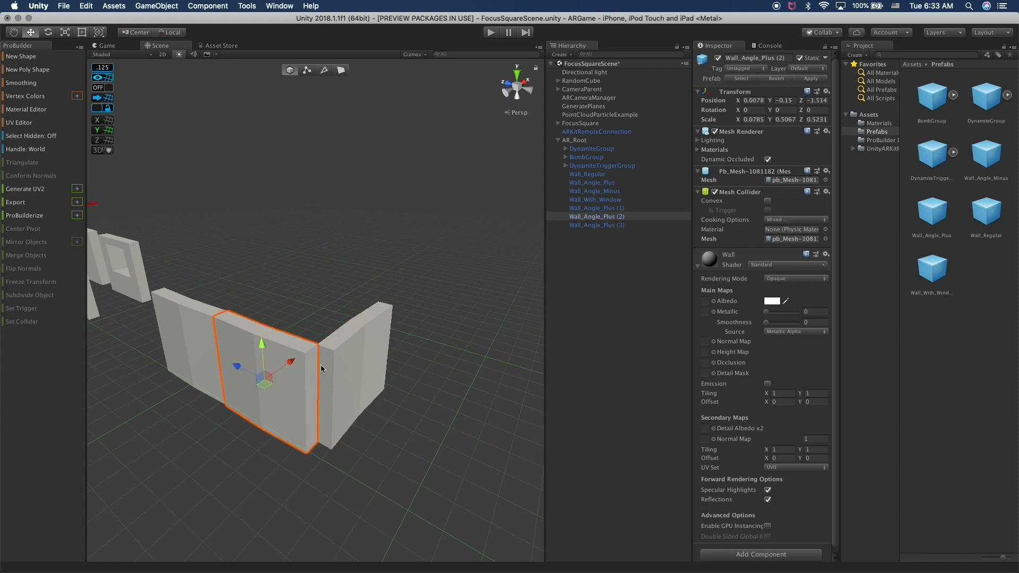
Duplicate the perpendicular wall and move the copy to the opposite end of the straight run.
left_click_drag(330, 365, 396, 335, "alt")
left_click(430, 341)
key("super+d")
left_click_drag(424, 366, 234, 366)
key("v")
left_click(319, 280)
Duplicate Wall_Regular, move the copy to the far perpendicular wall and set its Y rotation to 90.
left_click_drag(319, 280, 326, 343, "alt")
left_click_drag(225, 275, 250, 275, "alt")
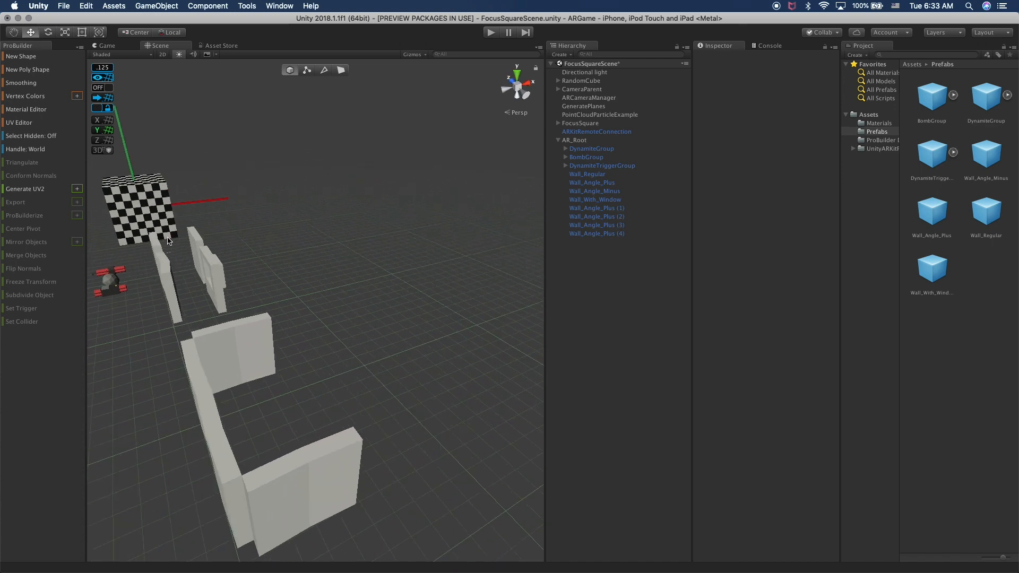
left_click(197, 244)
key("super+d")
left_click_drag(195, 234, 391, 494)
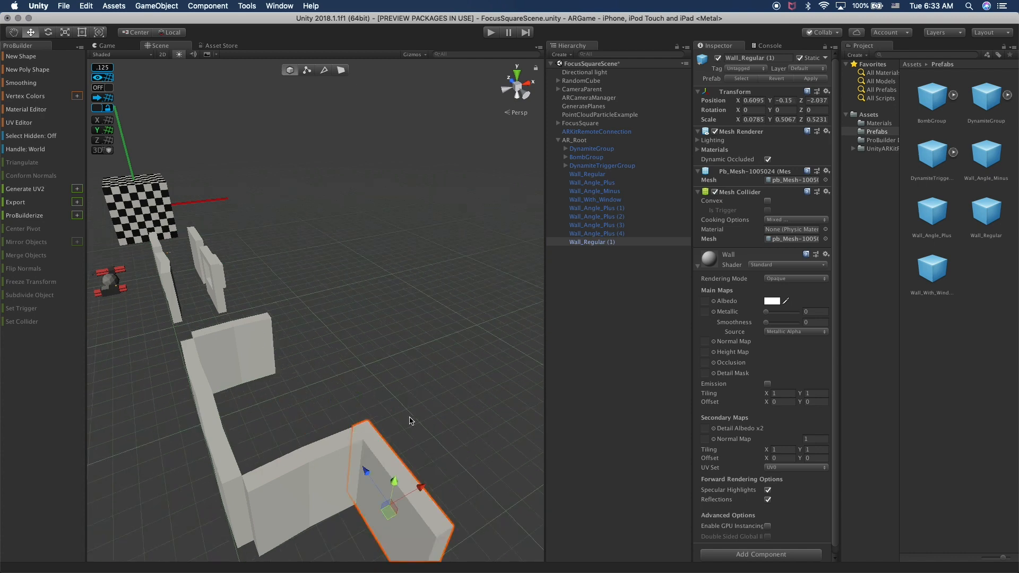
left_click(782, 111)
type("90")
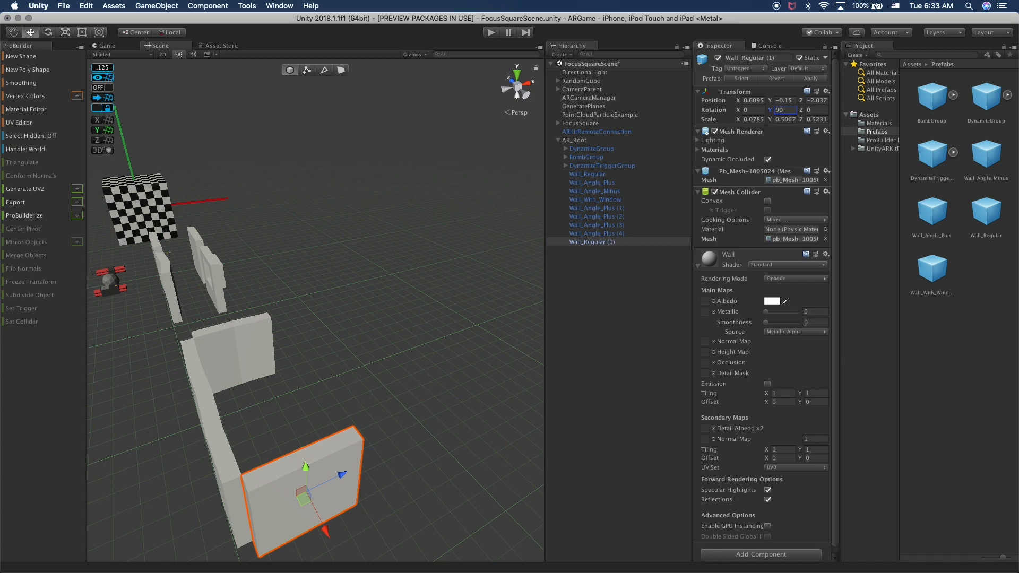
Align the regular wall copy with the far perpendicular wall and vertex-snap it to that wall's free end.
left_click_drag(358, 480, 430, 431)
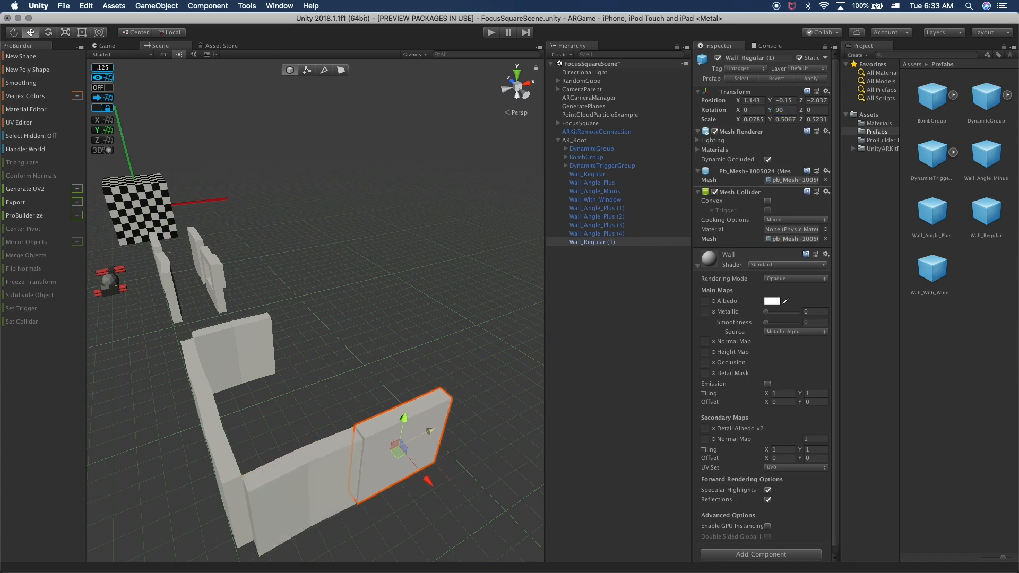
key("v")
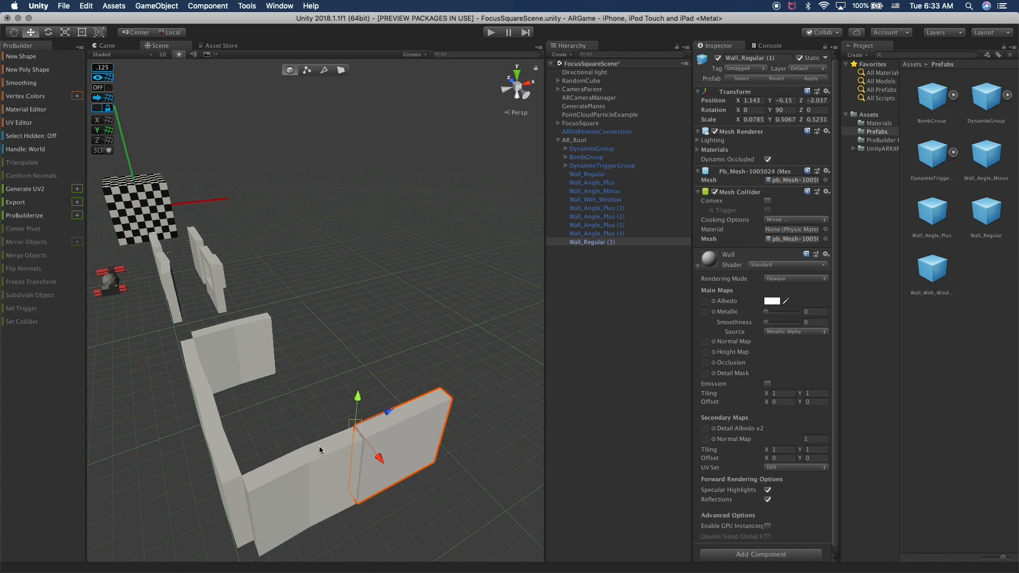
mouse_move(355, 425)
left_mouse_down()
mouse_move(405, 419)
mouse_move(344, 469)
mouse_move(357, 434)
mouse_move(234, 472)
mouse_move(238, 414)
mouse_move(193, 338)
mouse_move(279, 317)
mouse_move(234, 342)
mouse_move(380, 441)
mouse_move(353, 425)
left_mouse_up()
left_click(395, 370)
left_click_drag(396, 371, 288, 410, "alt")
left_click(180, 401)
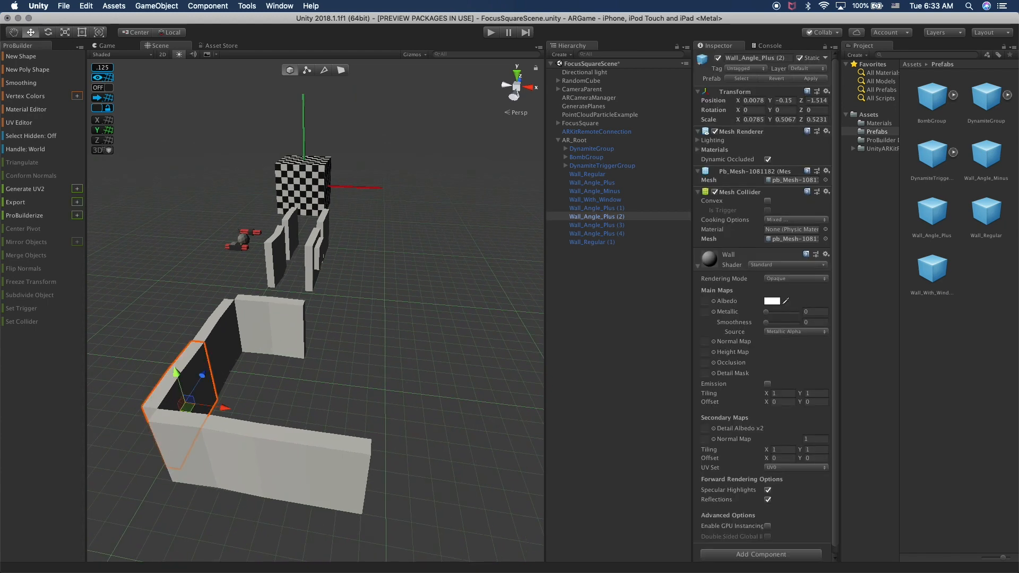
Duplicate the Wall_Regular piece at the end of the near run, move the copy beside it and set its Y rotation to 0.
left_click(315, 481)
key("super+d")
left_click_drag(315, 480, 419, 422)
key("e")
left_click(790, 110)
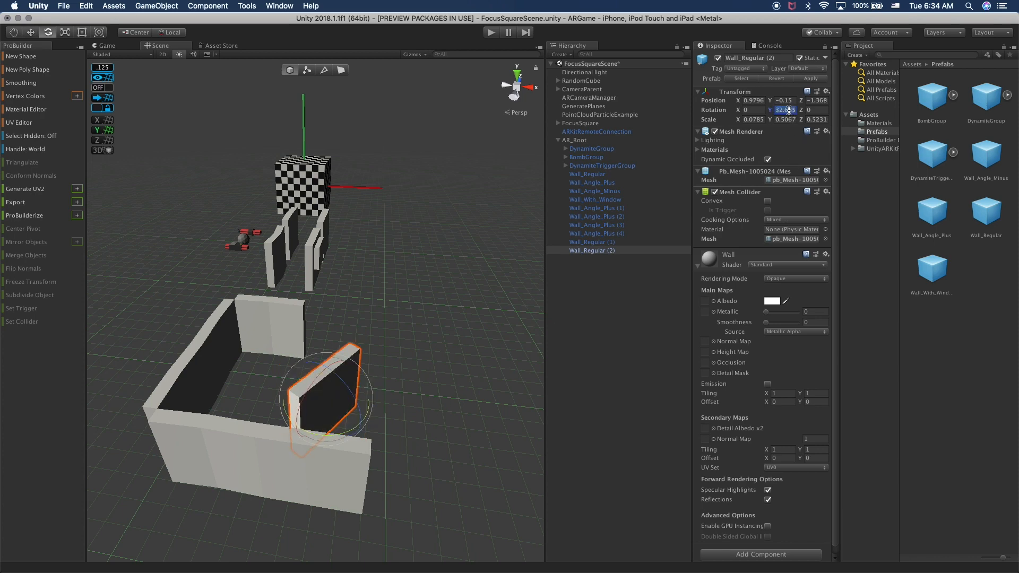
type("90")
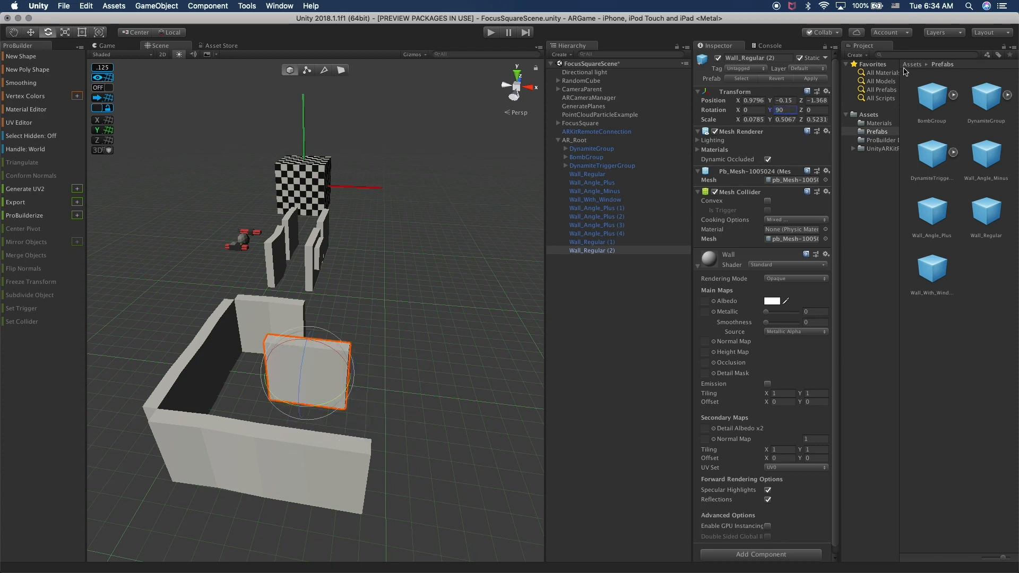
type("0")
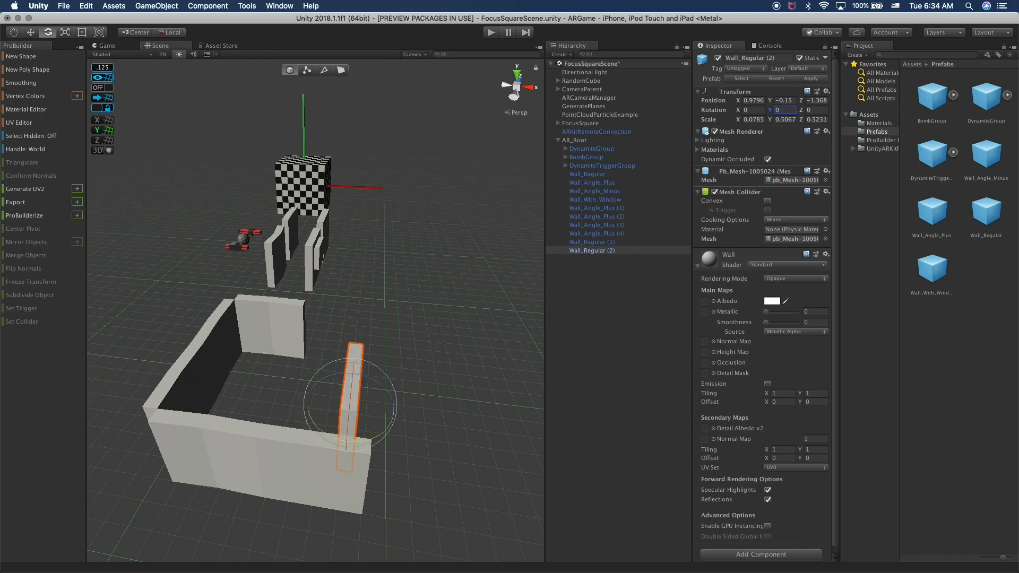
Vertex-snap the new regular wall to the free end of the near run to form the third corner.
type("w")
left_click_drag(398, 379, 264, 431, "alt")
key("v")
left_click(315, 334)
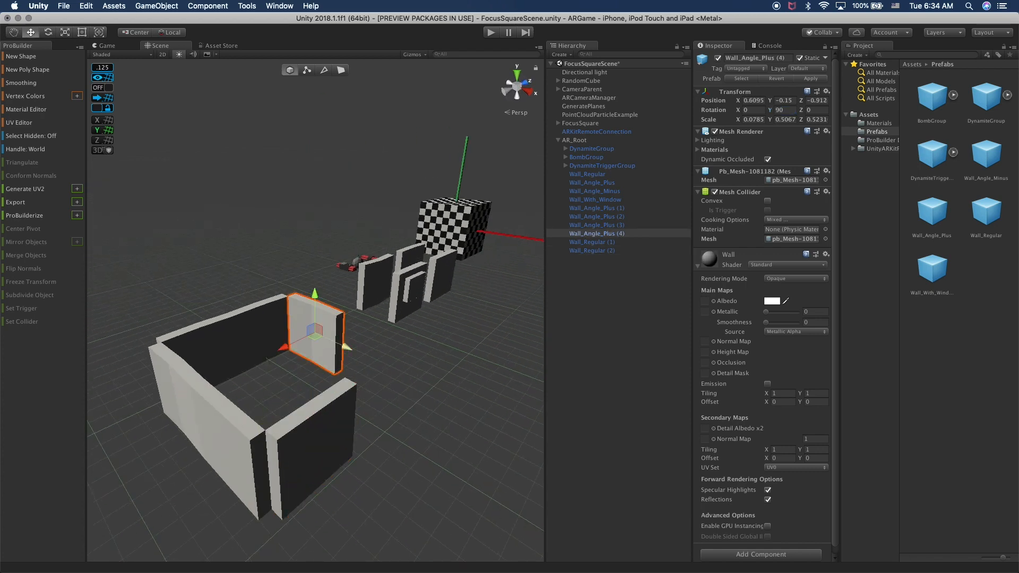
left_click(407, 311)
left_click_drag(408, 404, 296, 375, "alt")
Duplicate an angled wall from the opposite side and vertex-snap the copy to the end of the new regular wall.
left_click(231, 320)
key("super+d")
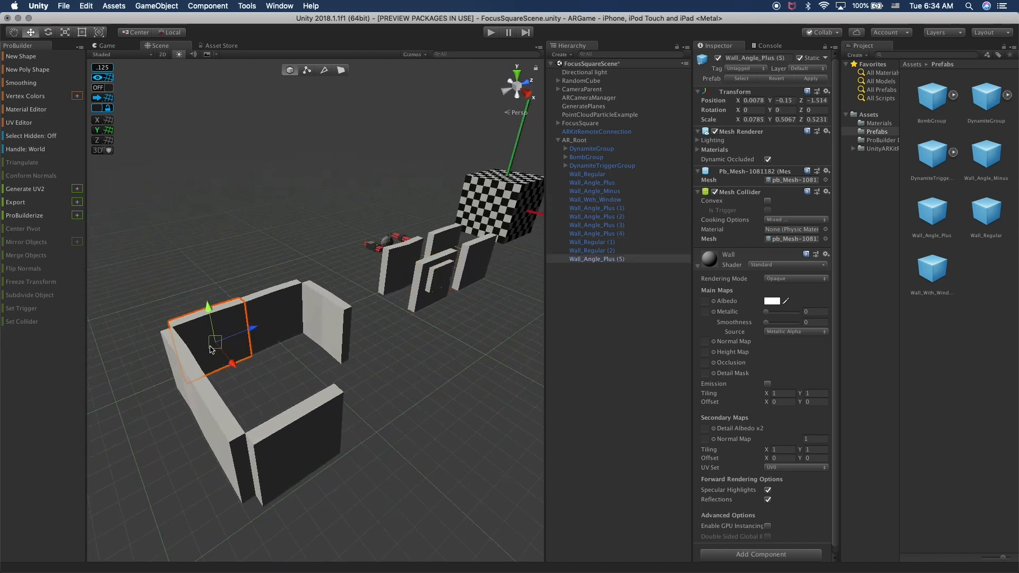
key("v")
left_click_drag(201, 340, 338, 389)
left_click(411, 348)
left_click_drag(410, 349, 166, 375, "alt")
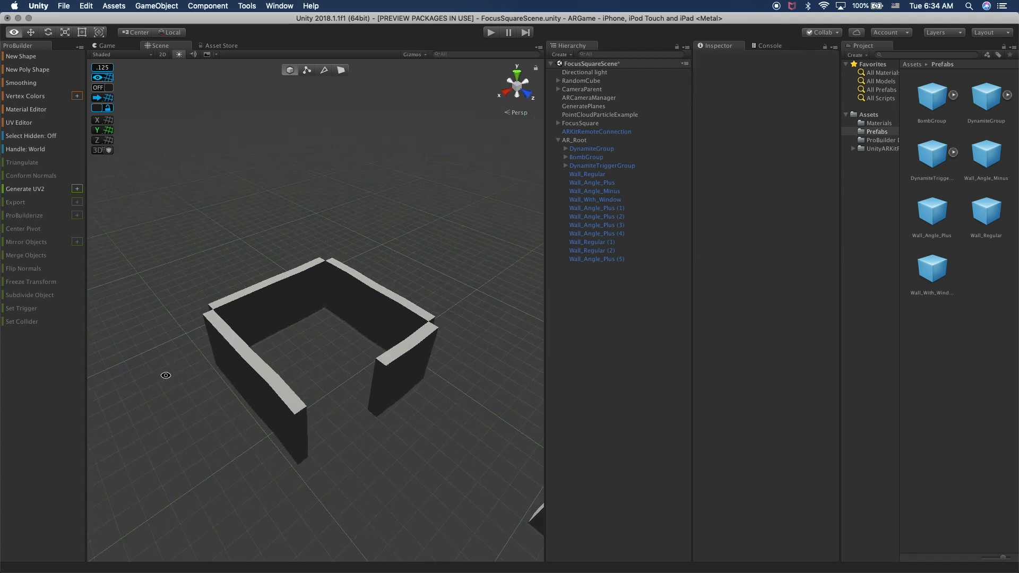
Duplicate the original Wall_Angle_Plus in the group of loose walls and move the copy toward the remaining gap.
left_click(246, 315)
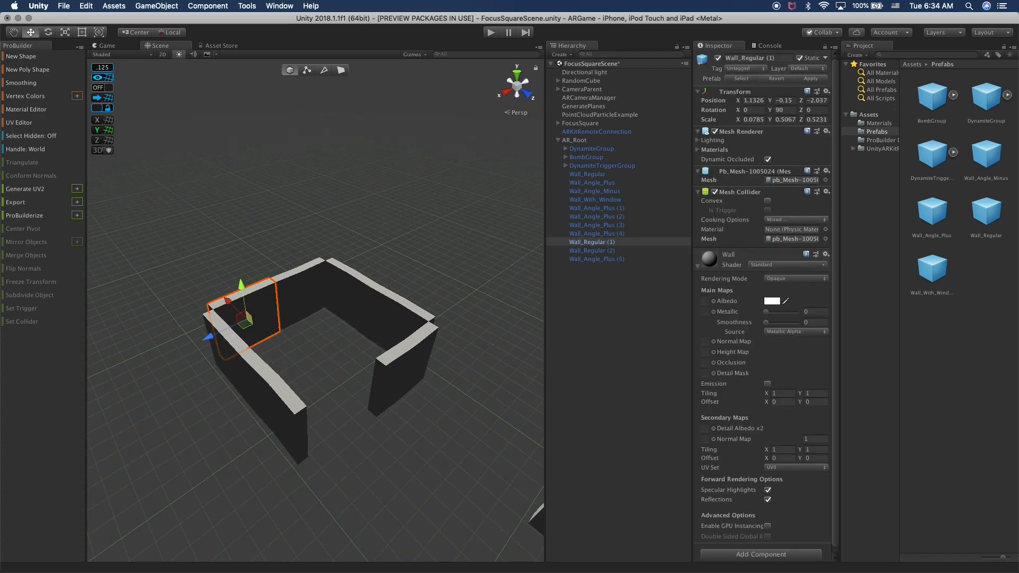
left_click_drag(313, 324, 454, 307, "alt")
middle_click_drag(455, 306, 282, 310, "alt")
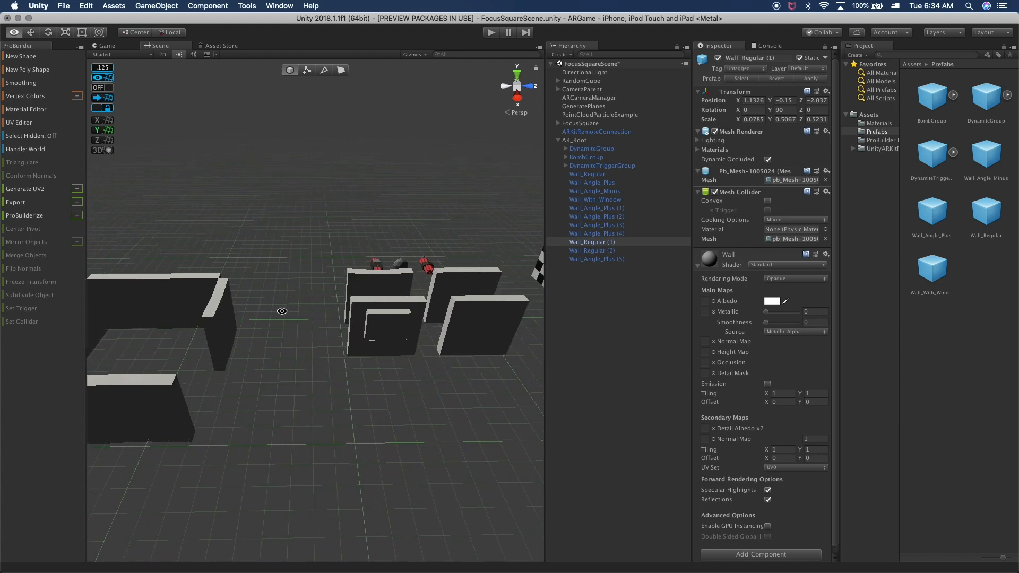
left_click_drag(282, 310, 366, 298, "alt")
left_click(511, 273)
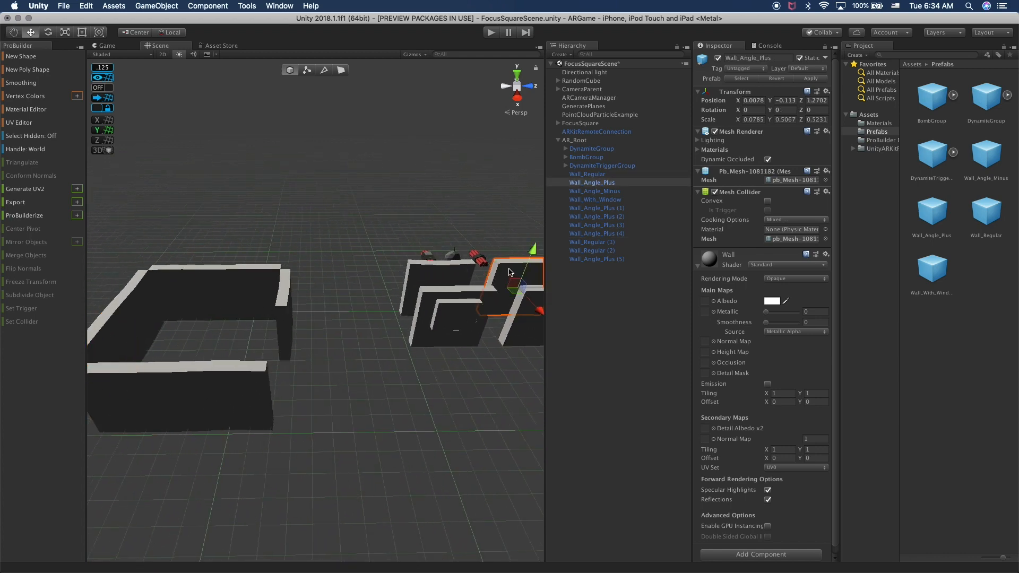
key("super+d")
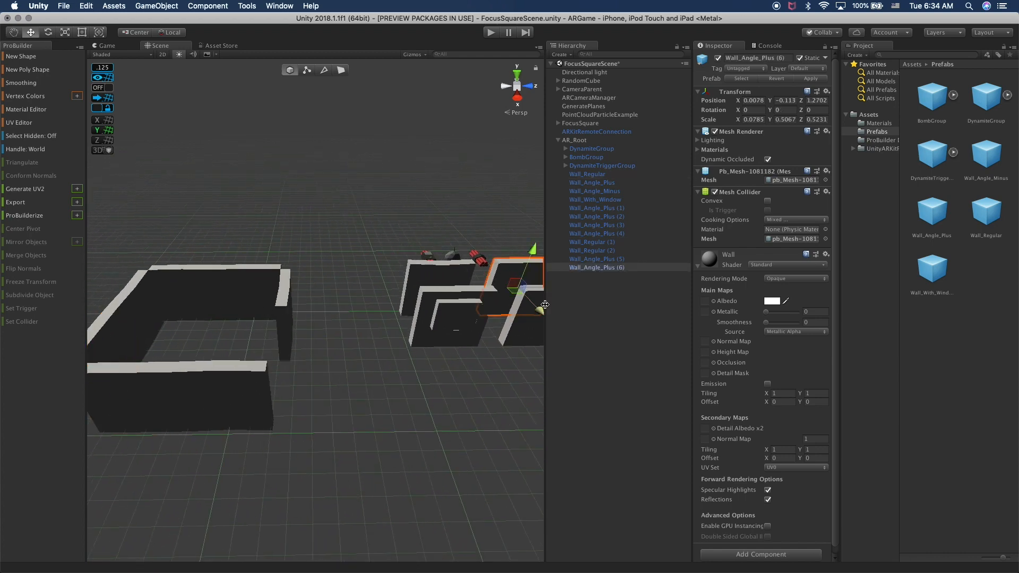
middle_click_drag(517, 303, 479, 301)
left_click_drag(521, 288, 330, 289)
middle_click_drag(332, 316, 347, 322)
Position the Wall_Angle_Plus copy near the gap and set its Y rotation to 90.
key("e")
key("w")
left_click_drag(299, 320, 349, 422)
key("e")
left_click(786, 109)
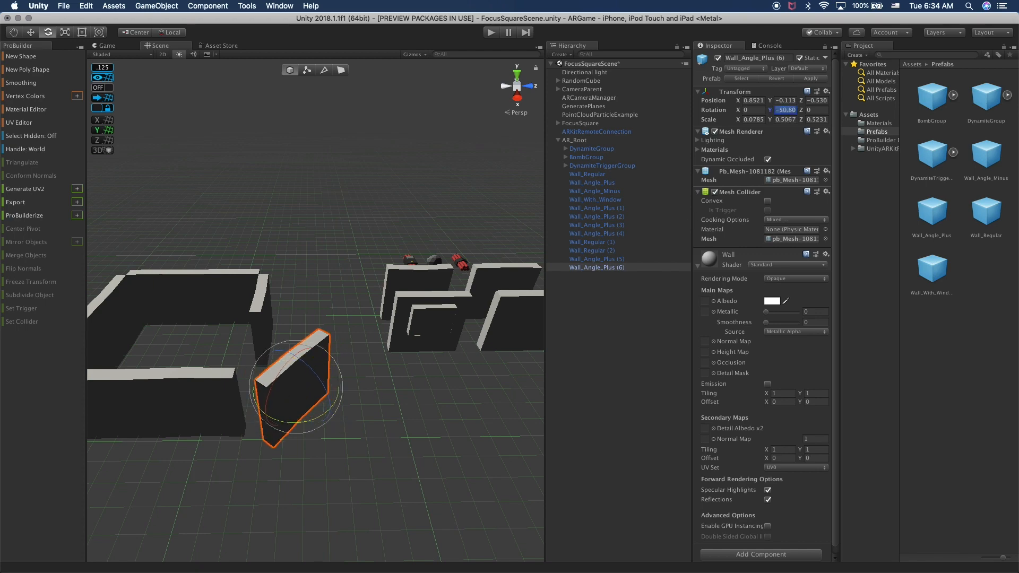
type("90w")
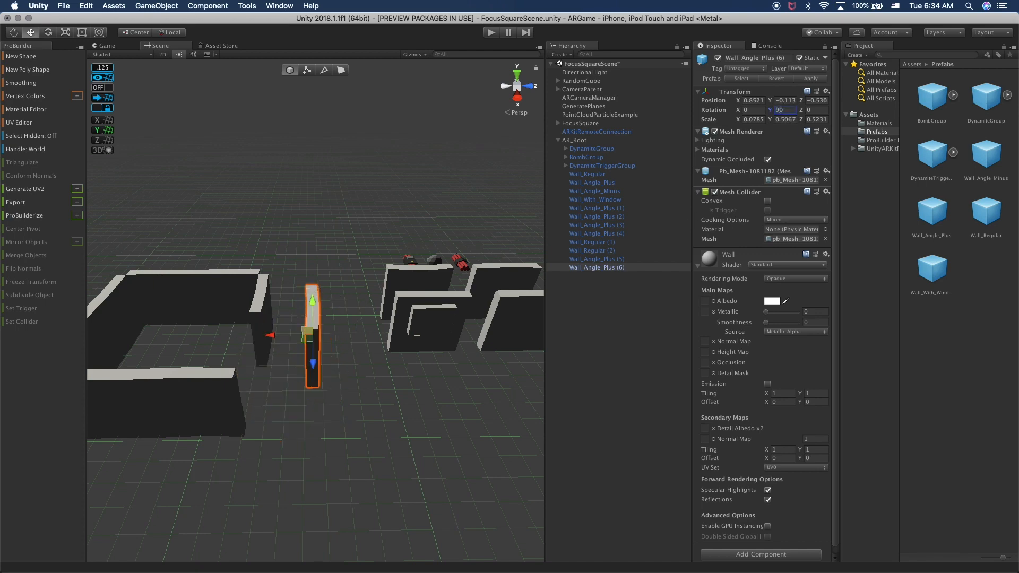
Vertex-snap the rotated wall copy into the remaining gap to close the rectangular enclosure.
left_click_drag(333, 344, 232, 355, "alt")
left_click_drag(310, 359, 232, 341)
key("v")
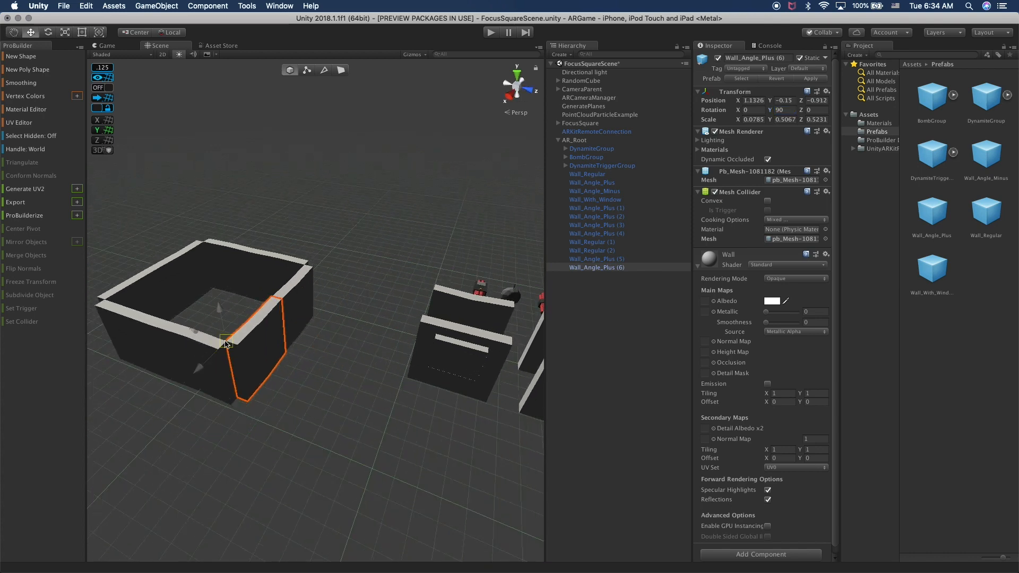
left_click(281, 244)
left_click_drag(281, 244, 514, 346, "alt")
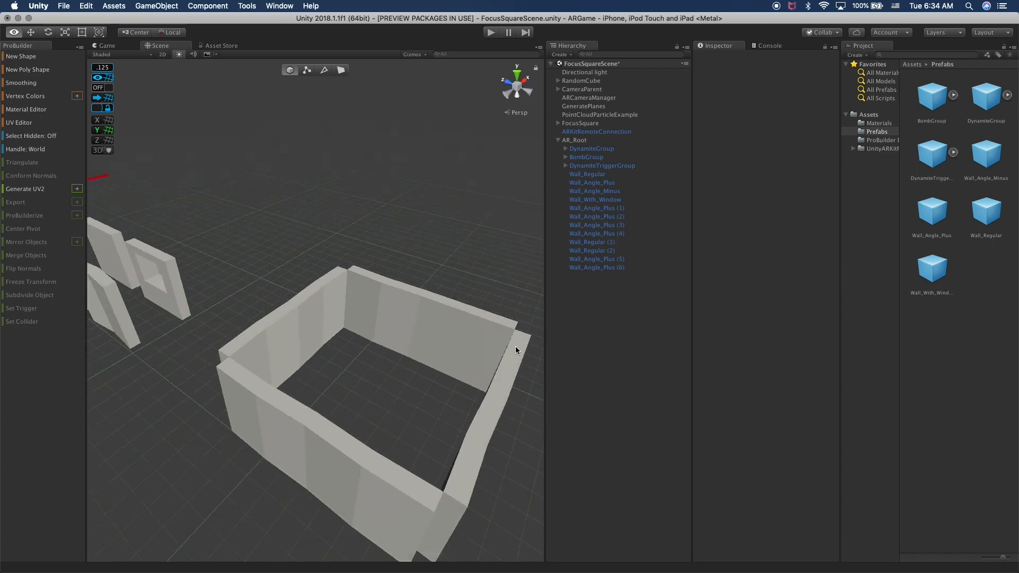
Toggle the Scene view lighting and look over the closed wall enclosure from several angles.
left_click(178, 56)
mouse_move(339, 275)
left_mouse_down("alt")
mouse_move(427, 242)
mouse_move(401, 275)
mouse_move(324, 266)
left_mouse_up("alt")
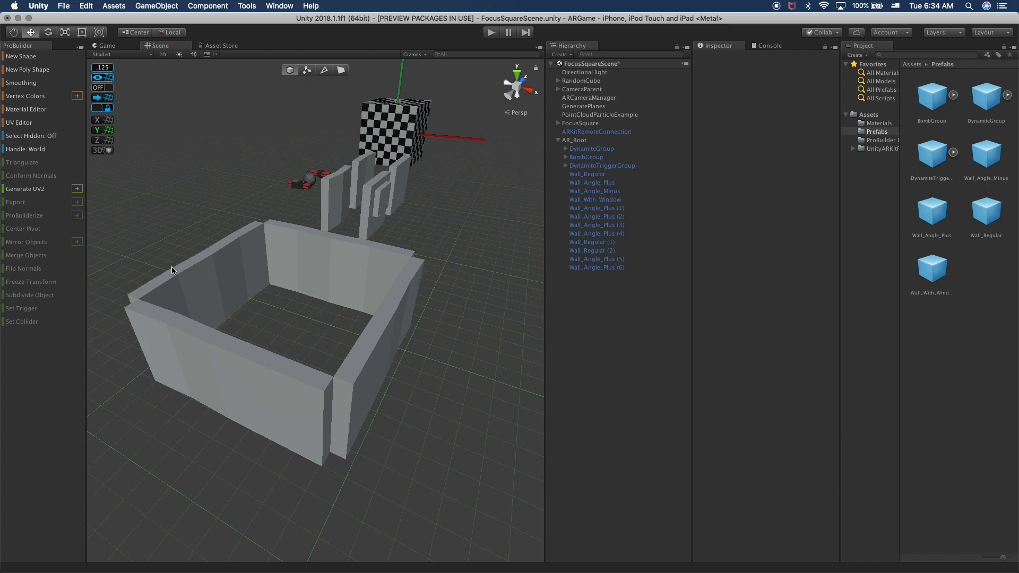
left_click_drag(193, 254, 347, 279, "alt")
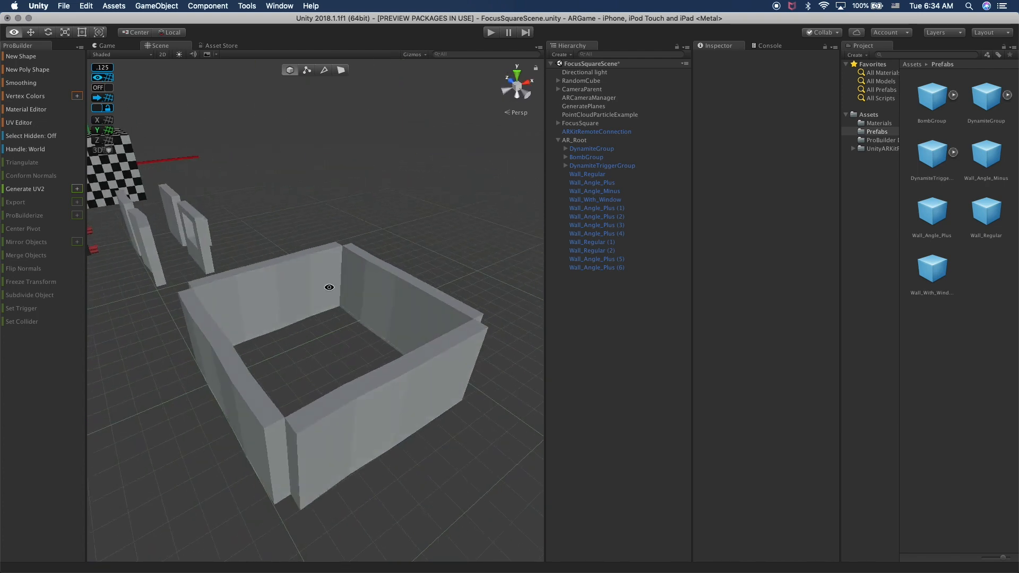
left_click_drag(301, 336, 279, 336, "alt+super")
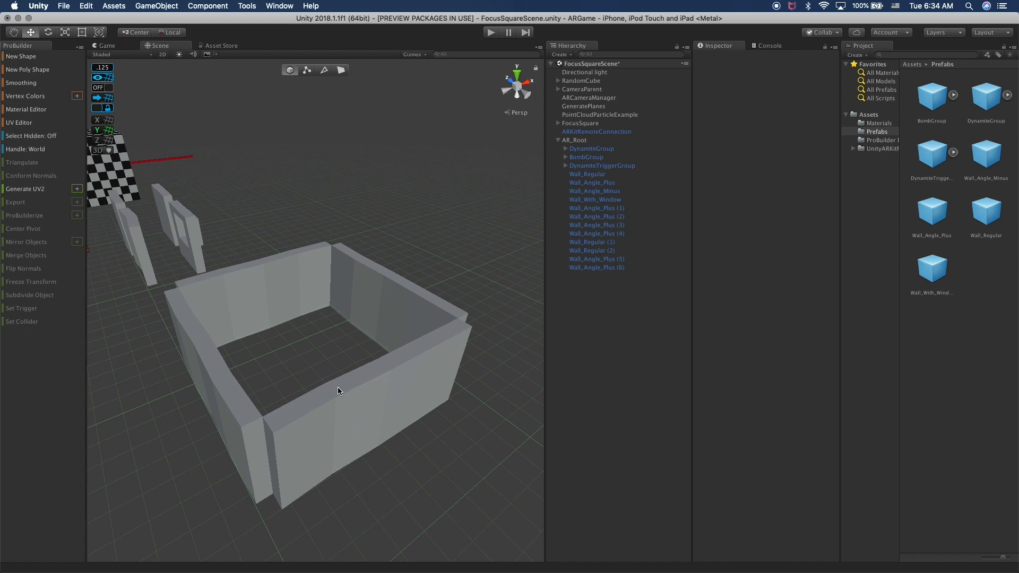
left_click(337, 391)
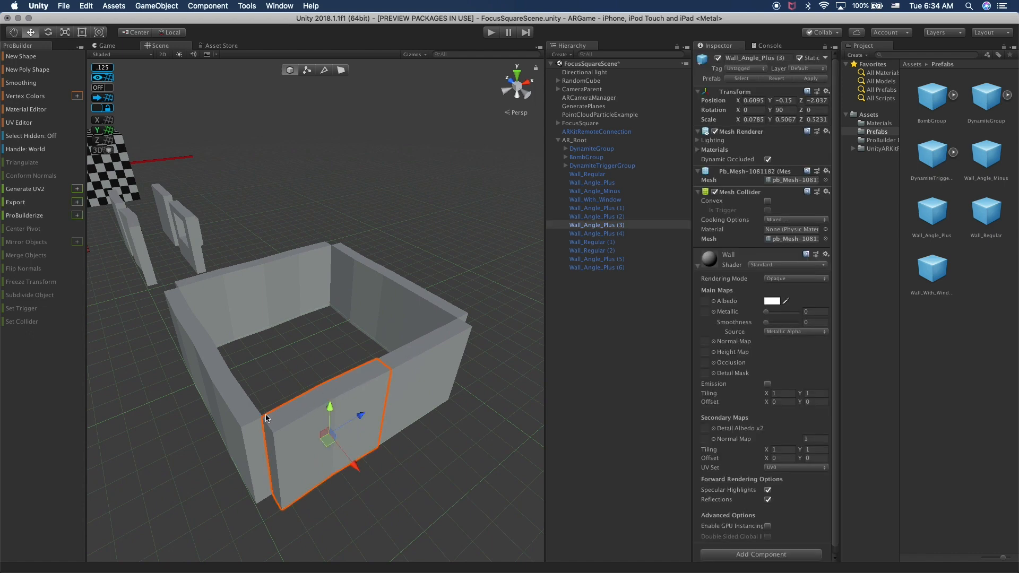
left_click_drag(327, 407, 330, 332)
key("super+z")
Duplicate Wall_Regular (1) and raise the copy above the enclosure to a Y position of 0.422.
left_click(412, 366)
left_click_drag(412, 367, 315, 356, "alt")
key("super+d")
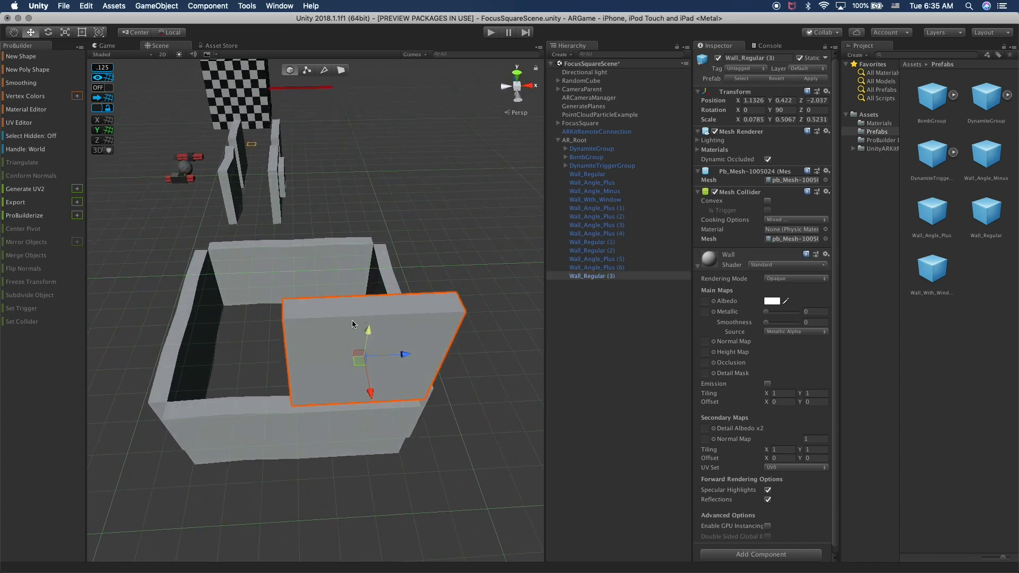
left_click_drag(391, 324, 553, 295, "alt")
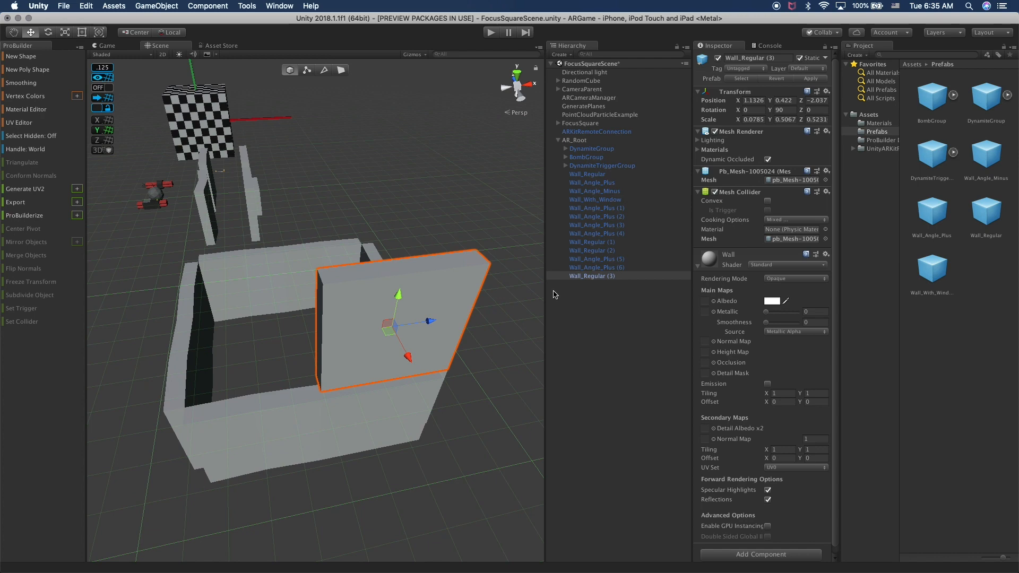
Rename the raised wall copy to Wood_Support.
left_click(580, 276)
type("Wood")
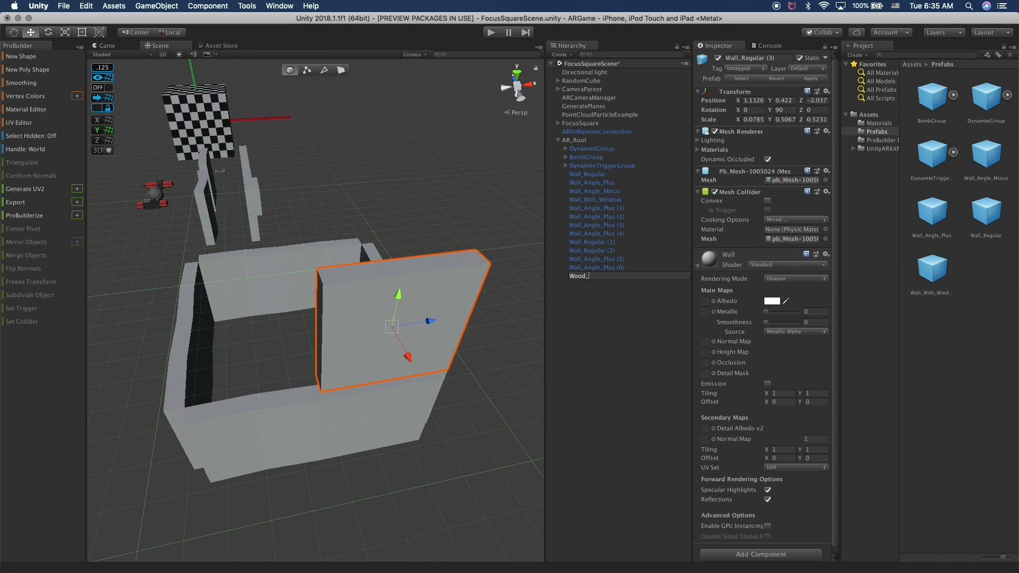
type("_Support")
key("Return")
Lay Wood_Support flat by setting its Z rotation to 90.
key("e")
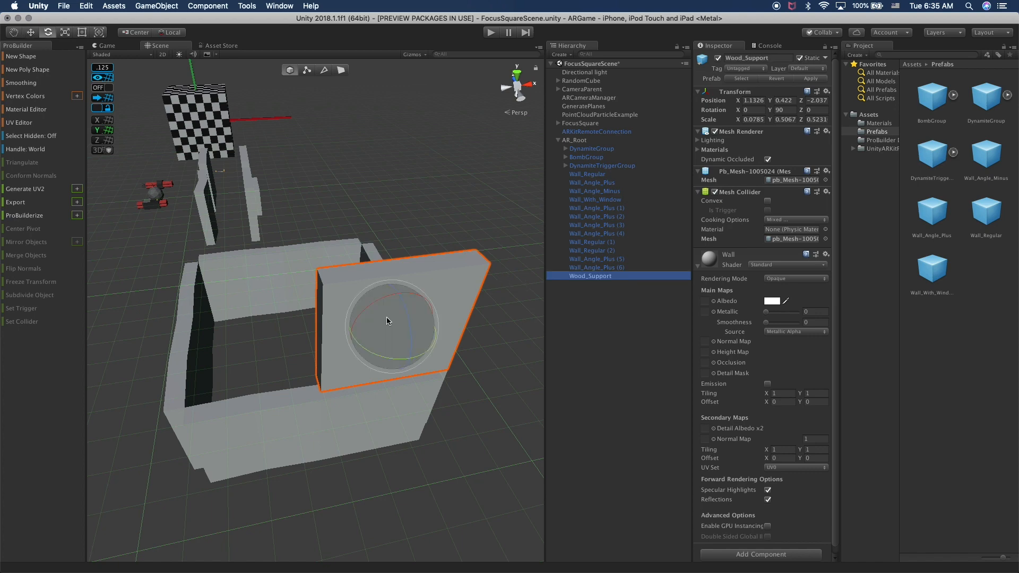
left_click_drag(409, 322, 662, 234)
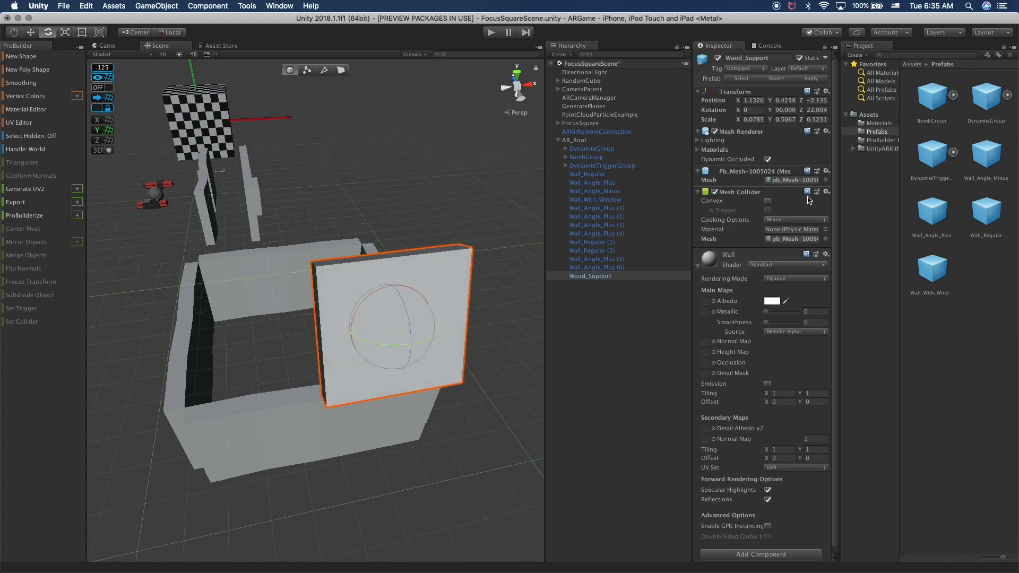
left_click(816, 110)
type("90r")
Scale Wood_Support into a narrow plank of about 0.0411 × 0.9943 × 0.1509 and center it between the two opposite walls.
left_click_drag(413, 329, 374, 231)
left_click_drag(365, 248, 368, 273)
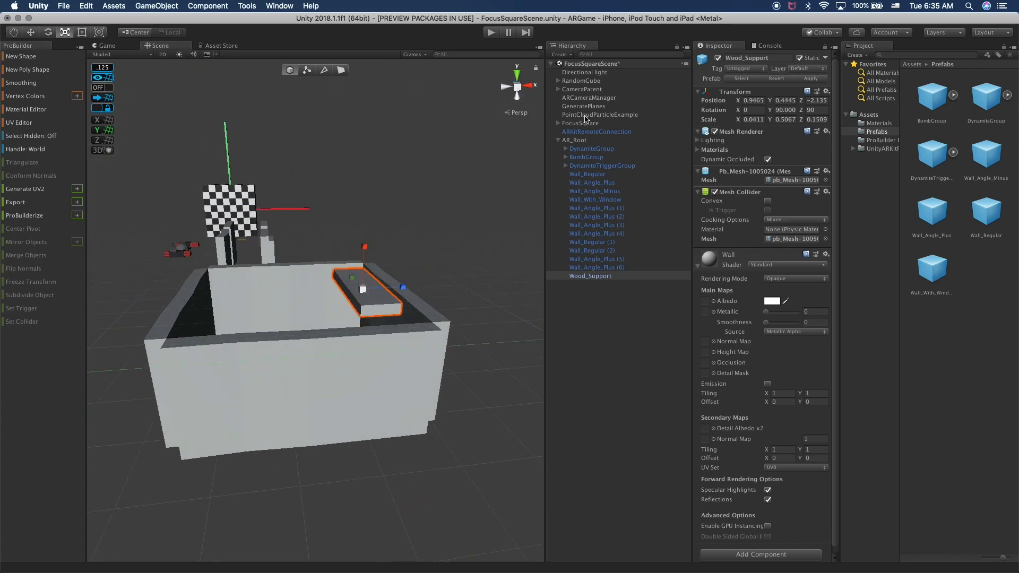
left_click(517, 75)
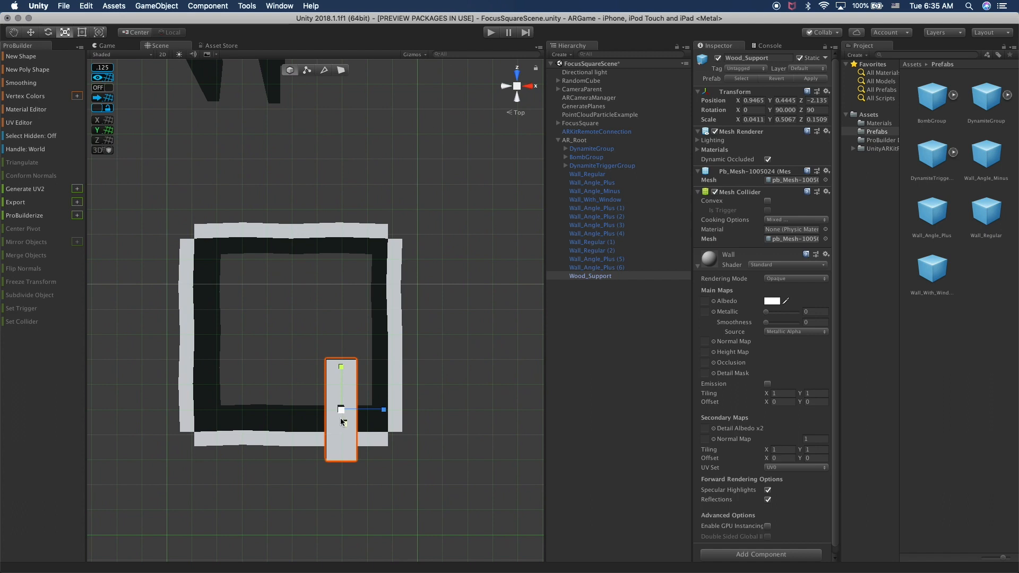
left_click_drag(338, 410, 341, 253)
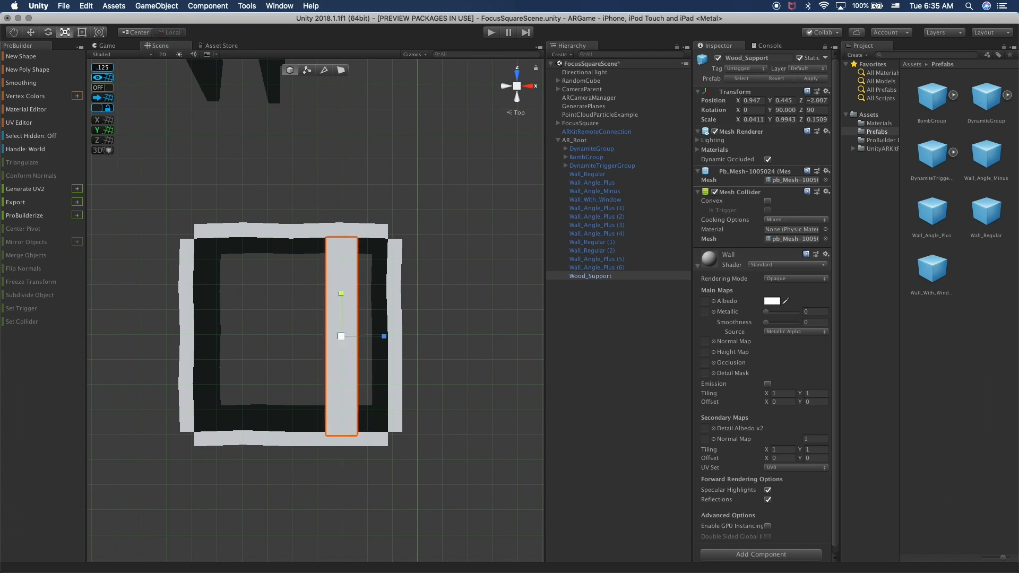
Thin and lengthen Wood_Support to a scale of about 0.0148 × 1.2436 and lower it onto the wall tops at Y 0.358.
key("w")
left_click_drag(342, 296, 257, 282)
key("r")
left_click_drag(232, 204, 218, 298, "alt")
key("r")
mouse_move(335, 297)
left_mouse_down()
mouse_move(319, 305)
mouse_move(336, 311)
mouse_move(336, 293)
left_mouse_up()
key("w")
key("r")
mouse_move(293, 258)
left_mouse_down()
mouse_move(289, 275)
mouse_move(304, 268)
mouse_move(301, 252)
left_mouse_up()
key("w")
left_click_drag(297, 252, 296, 246)
key("f")
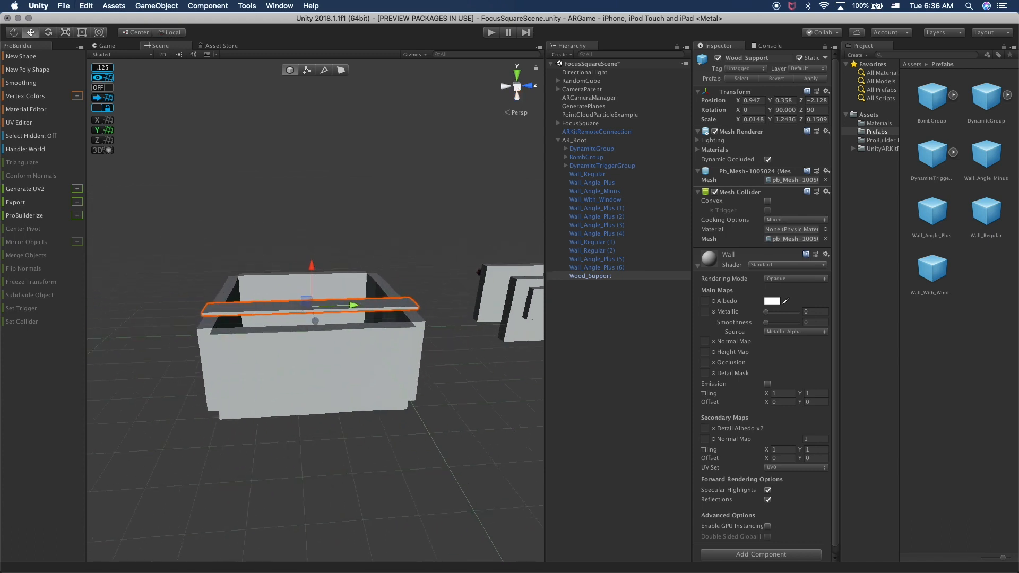
Examine from several angles how the plank rests across the enclosure walls.
middle_click_drag(277, 282, 261, 328)
scroll(260, 327, "up", 10)
scroll(261, 328, "up", 3)
key("f")
left_click_drag(272, 348, 313, 331, "alt")
scroll(326, 346, "up", 2)
left_click_drag(317, 271, 371, 318)
left_click(328, 242)
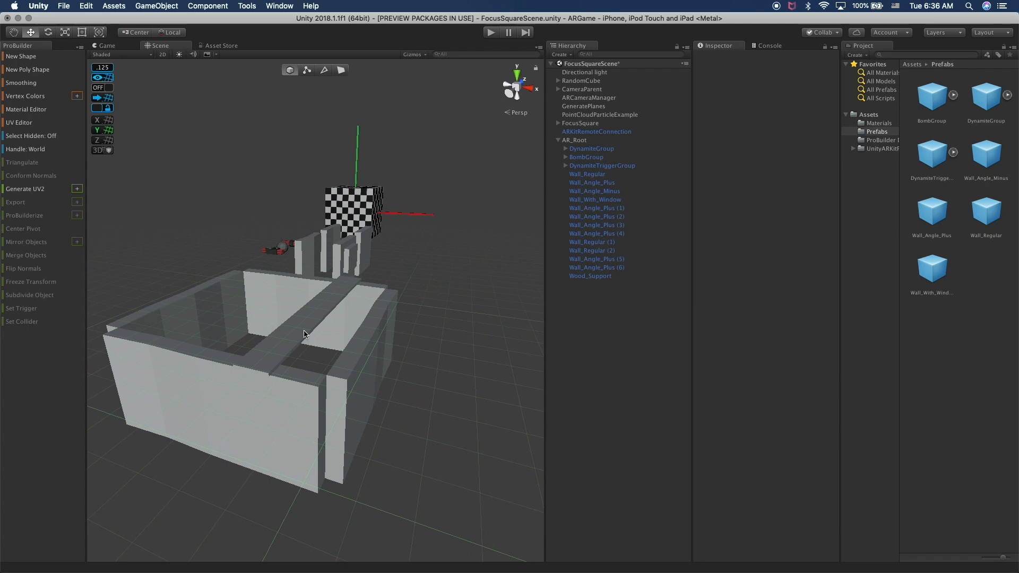
Duplicate the Wall material in the Materials folder and rename the copy Wood.
left_click(589, 276)
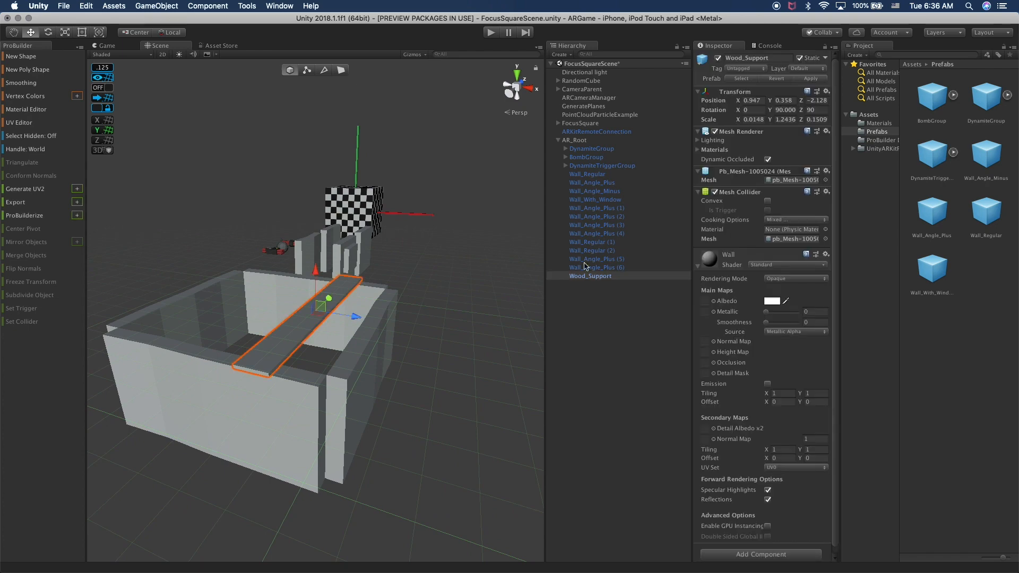
left_click(881, 123)
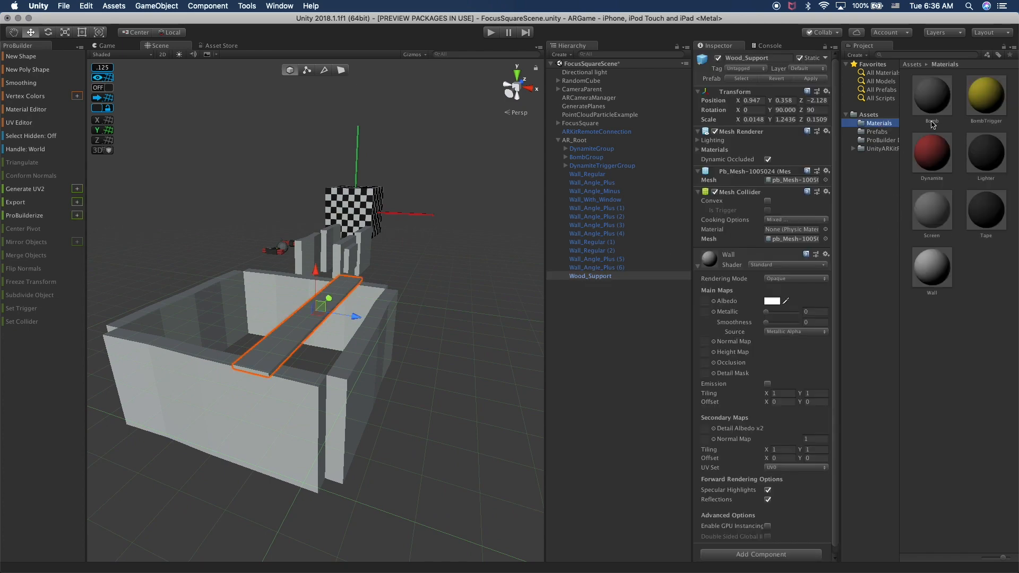
left_click(933, 290)
key("super+d")
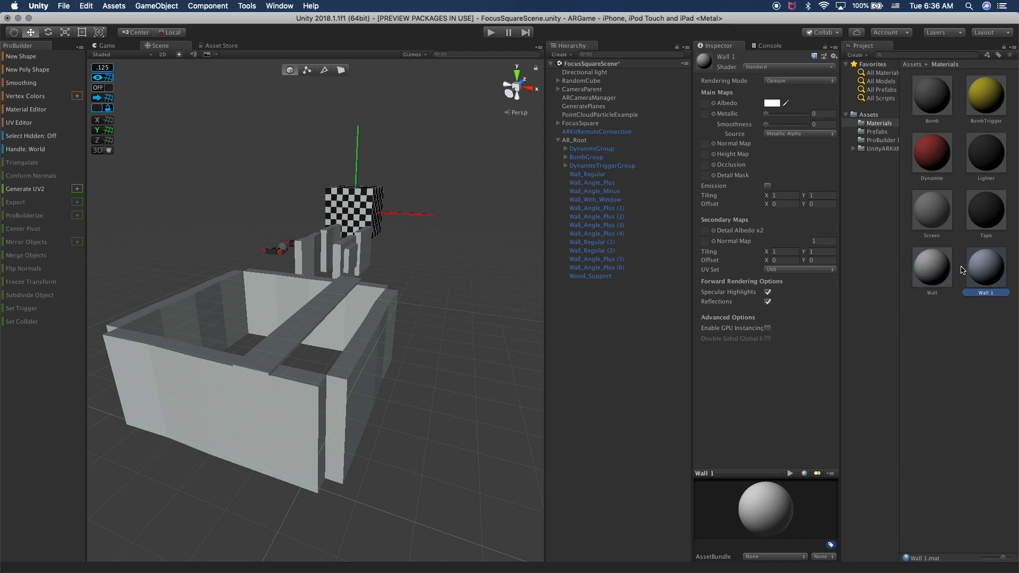
key("Return")
key("Return")
Set the Wood material's albedo color to orange EAAB55 and apply the material to Wood_Support.
left_click(772, 103)
left_click(705, 248)
mouse_move(705, 247)
left_mouse_down()
mouse_move(746, 240)
mouse_move(709, 243)
left_mouse_up()
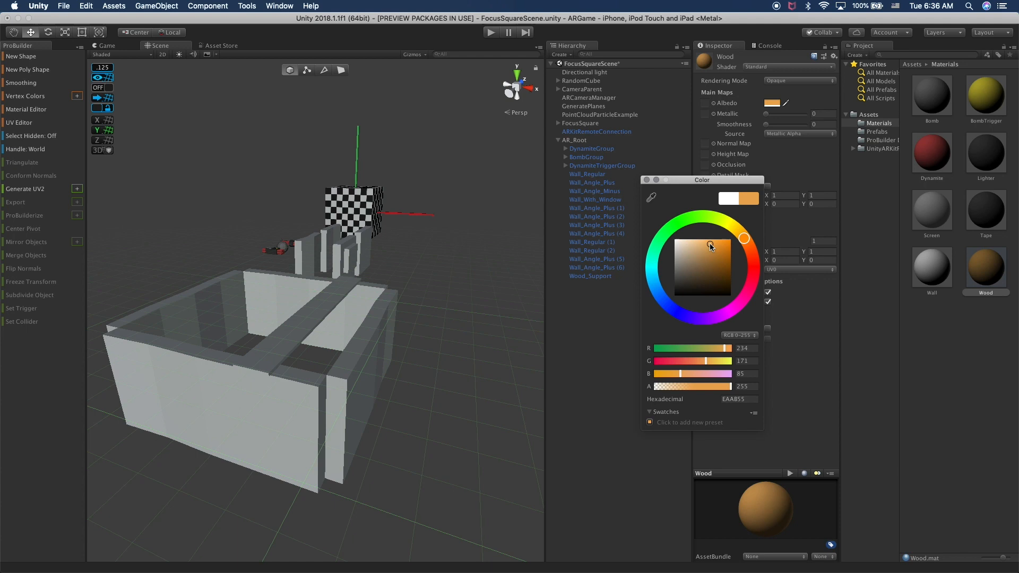
key("Return")
left_click_drag(986, 282, 588, 282)
left_click(590, 277)
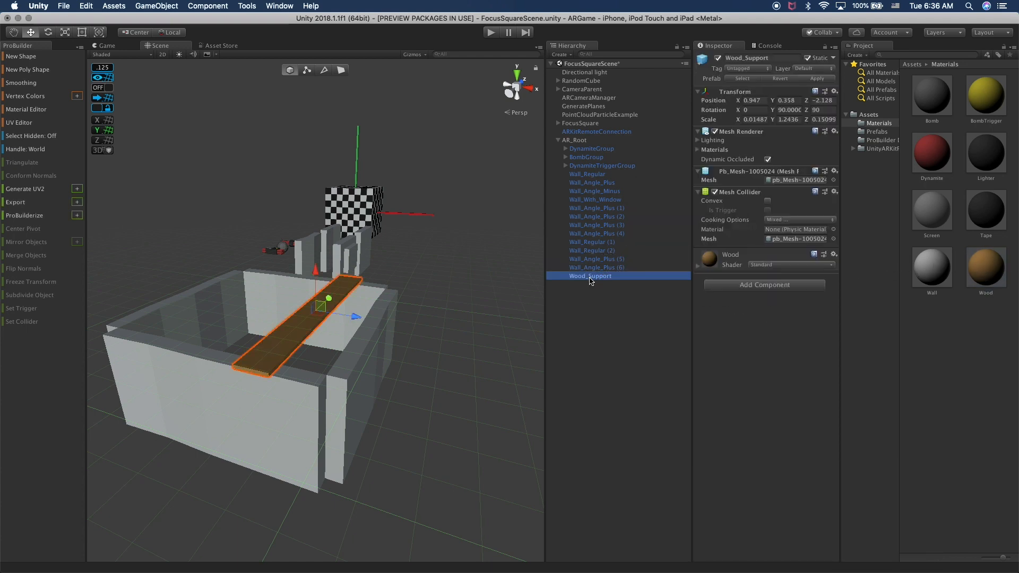
Save Wood_Support as a prefab in the Prefabs folder.
left_click(877, 131)
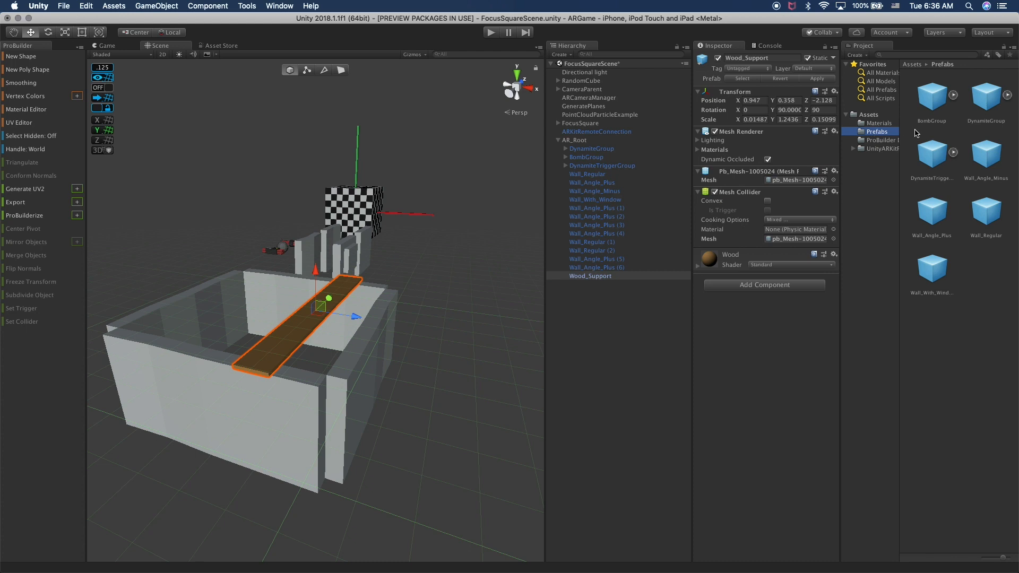
left_click(575, 274)
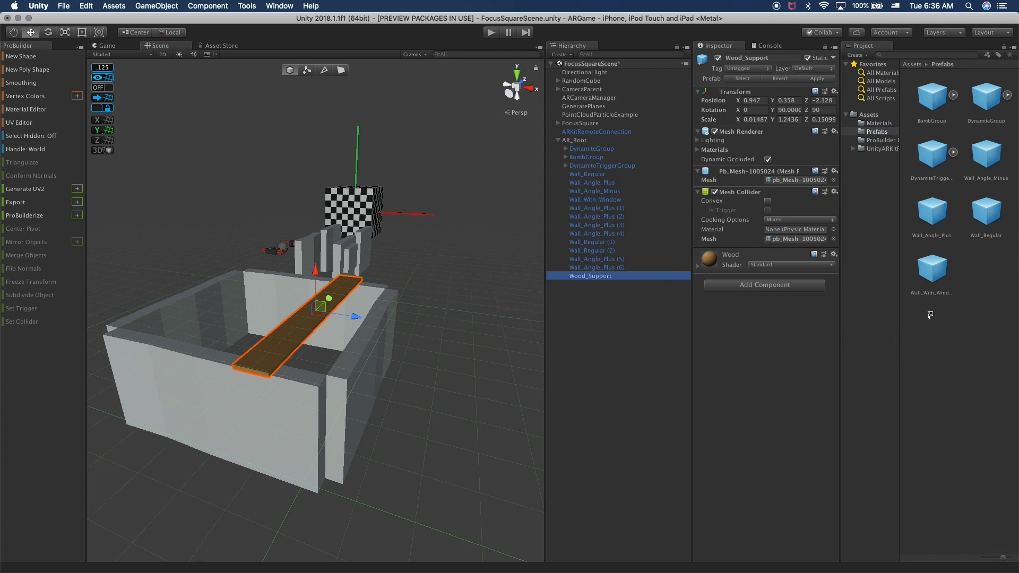
left_click_drag(931, 316, 934, 316)
left_click(324, 312)
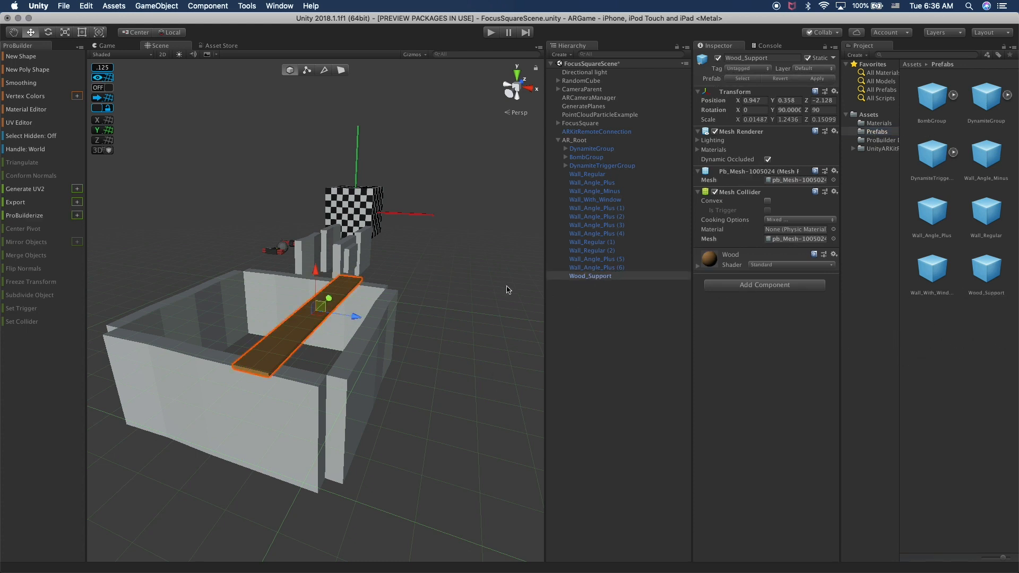
Change the Wood material's albedo color to a slightly paler orange.
left_click(713, 264)
left_click(779, 302)
left_click_drag(702, 252, 696, 243)
left_click(392, 216)
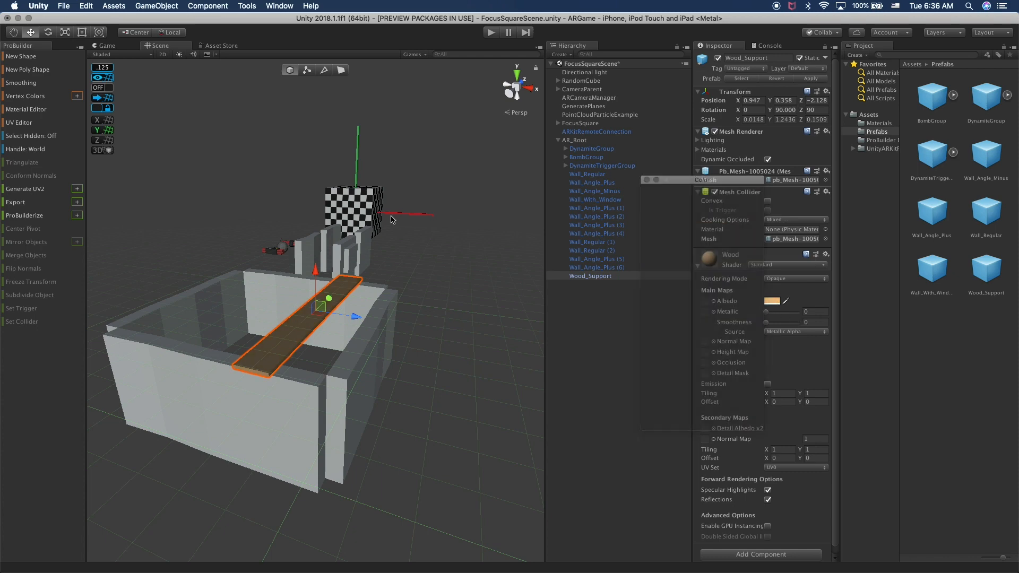
Duplicate Wood_Support twice at Z -2.131 and spread the planks side by side across the enclosure, with the last copy at X 0.354.
left_click_drag(464, 252, 475, 296, "alt")
left_click(363, 301)
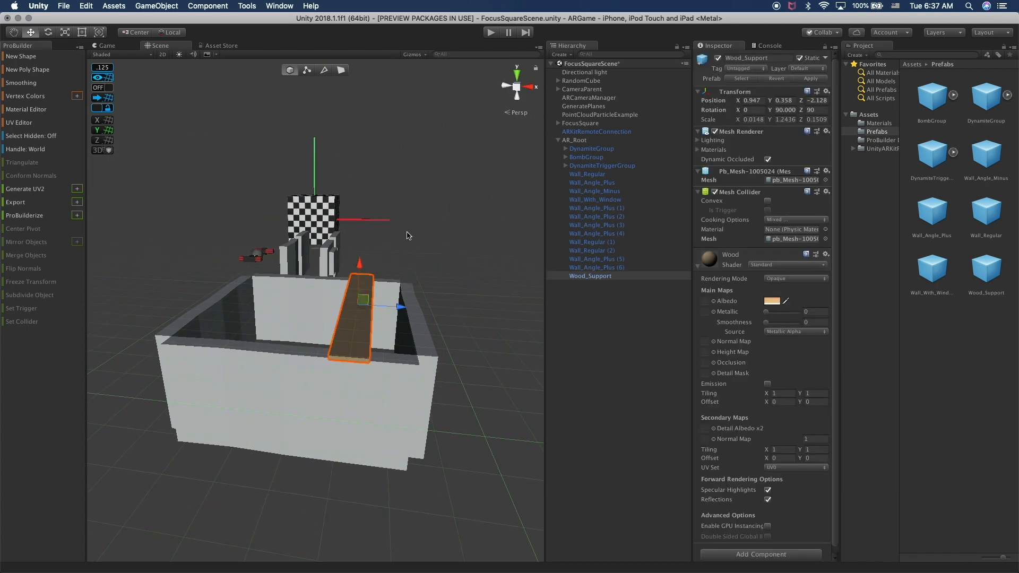
left_click(517, 75)
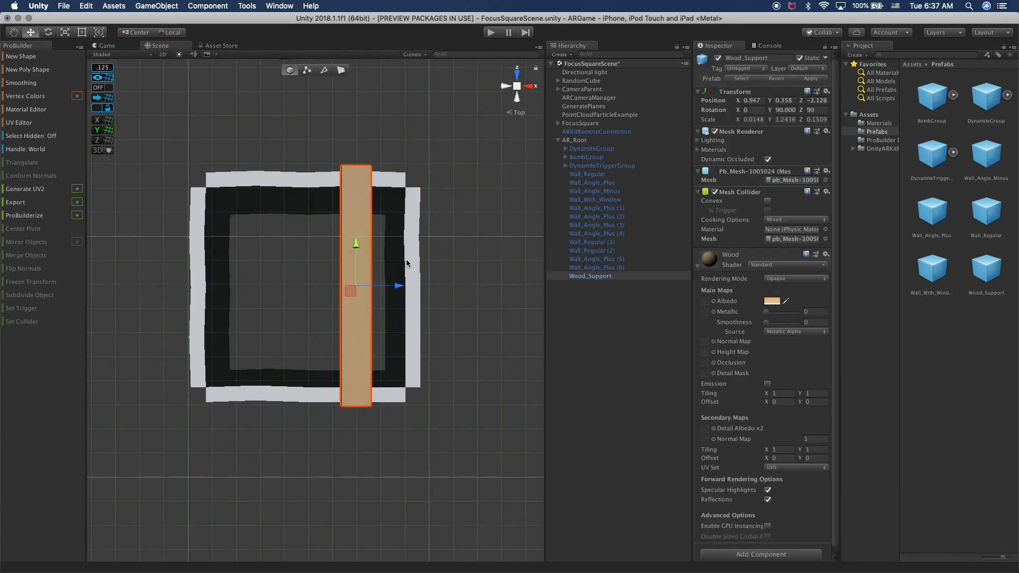
middle_click_drag(445, 275, 445, 293)
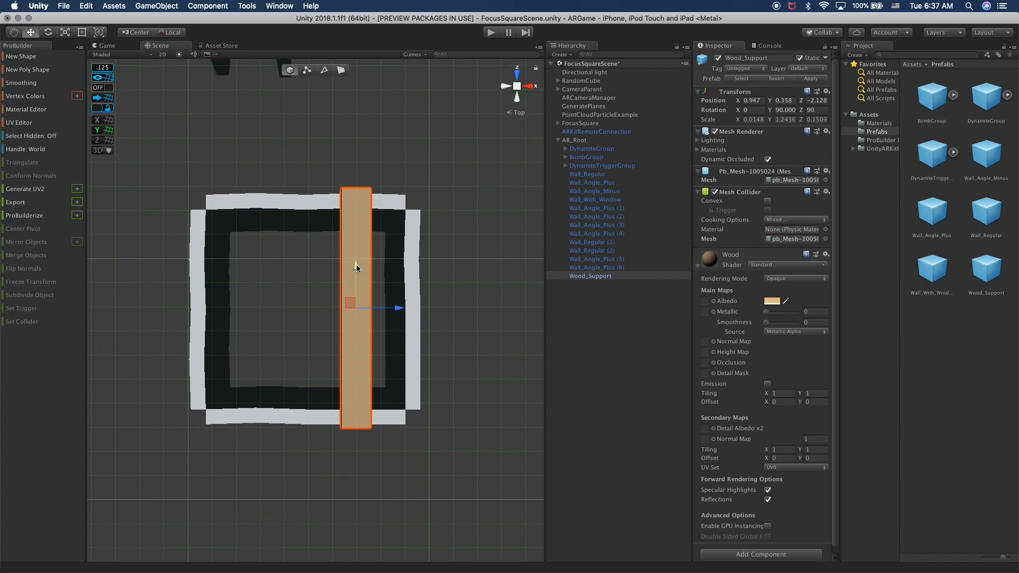
left_click_drag(356, 267, 355, 269)
left_click_drag(398, 311, 281, 315)
key("super+d")
key("super+d")
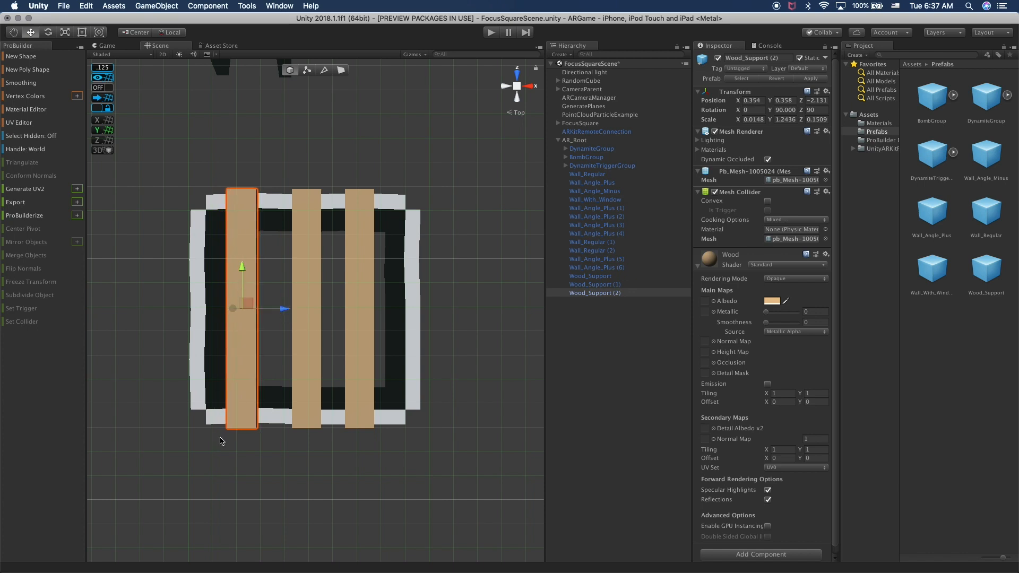
Space the three planks evenly by moving Wood_Support to X 1.013 and Wood_Support (1) to about X 0.683.
left_click(310, 343)
left_click_drag(347, 308, 410, 308)
left_click(354, 308)
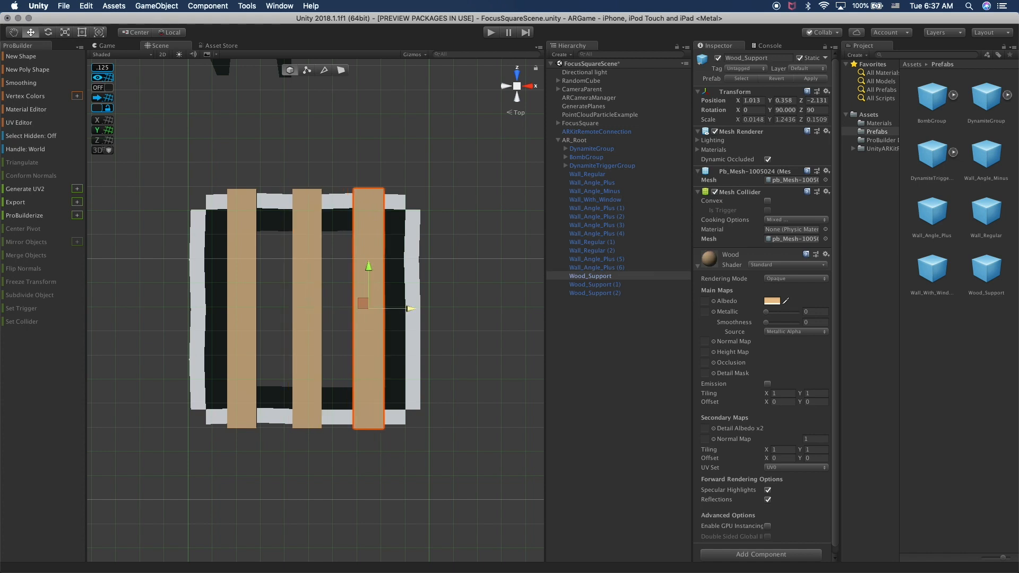
left_click(307, 323)
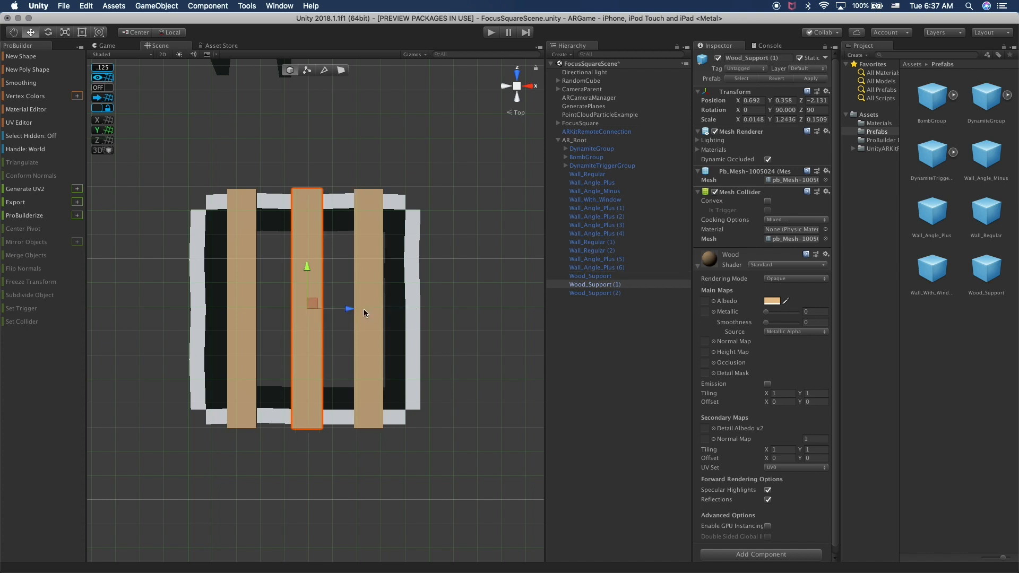
left_click_drag(348, 308, 353, 310)
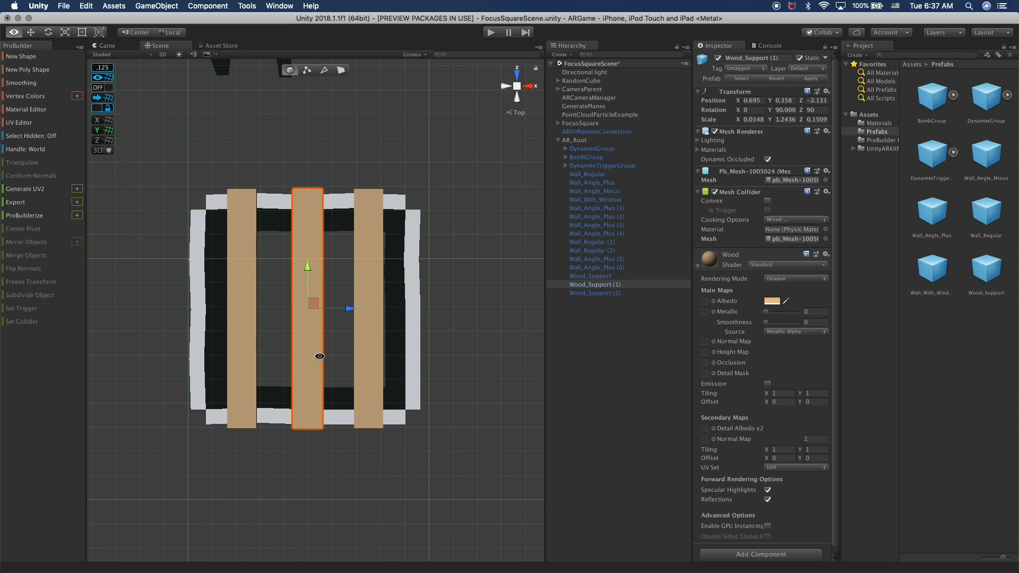
left_click_drag(319, 357, 317, 336, "alt")
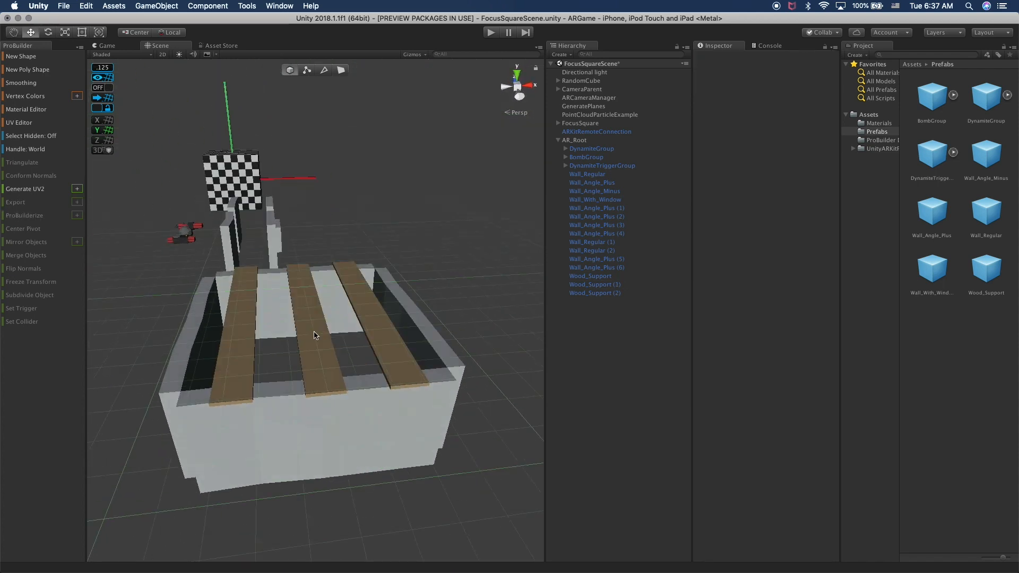
left_click(232, 361)
left_click(309, 322)
Examine from several sides how the planks and walls of the enclosure line up.
left_click_drag(381, 326, 376, 354, "alt")
left_click_drag(237, 318, 317, 314, "alt")
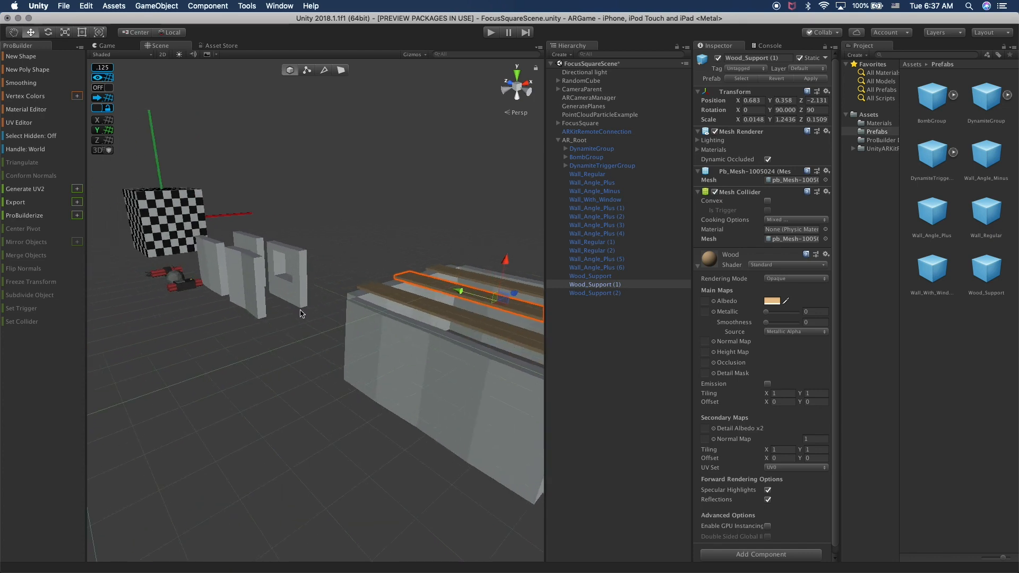
left_click(186, 284)
left_click(157, 273)
left_click_drag(322, 322, 333, 333, "alt")
left_click(341, 336)
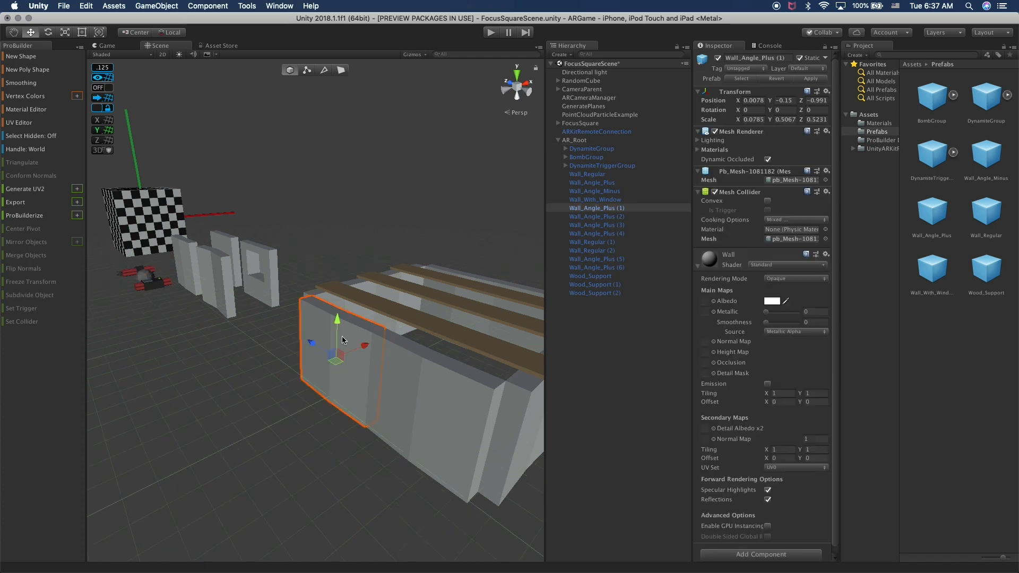
middle_click_drag(402, 295, 346, 291)
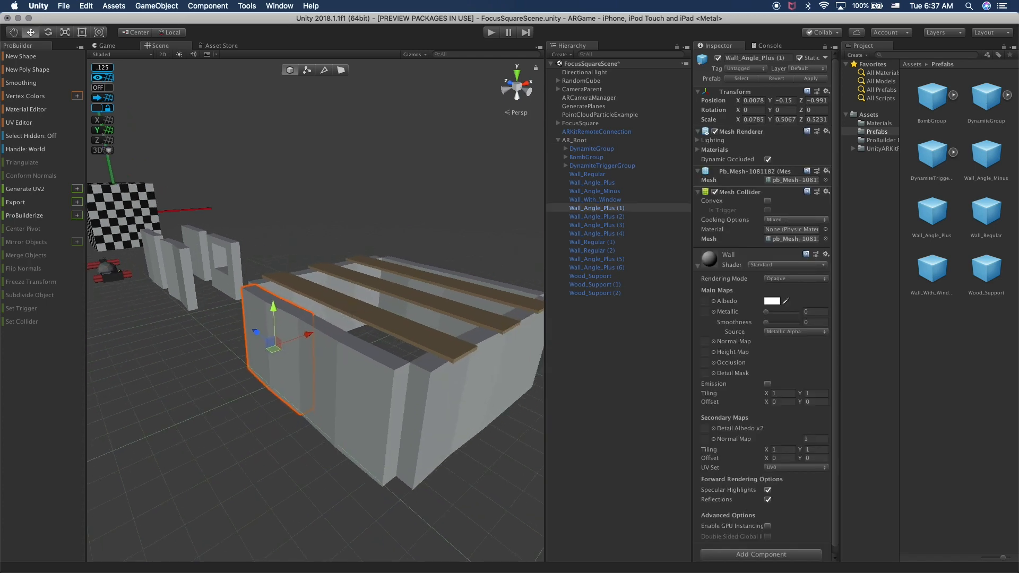
left_click(352, 350)
left_click(298, 313)
middle_click_drag(357, 322, 331, 304)
left_click_drag(297, 334, 224, 334, "alt")
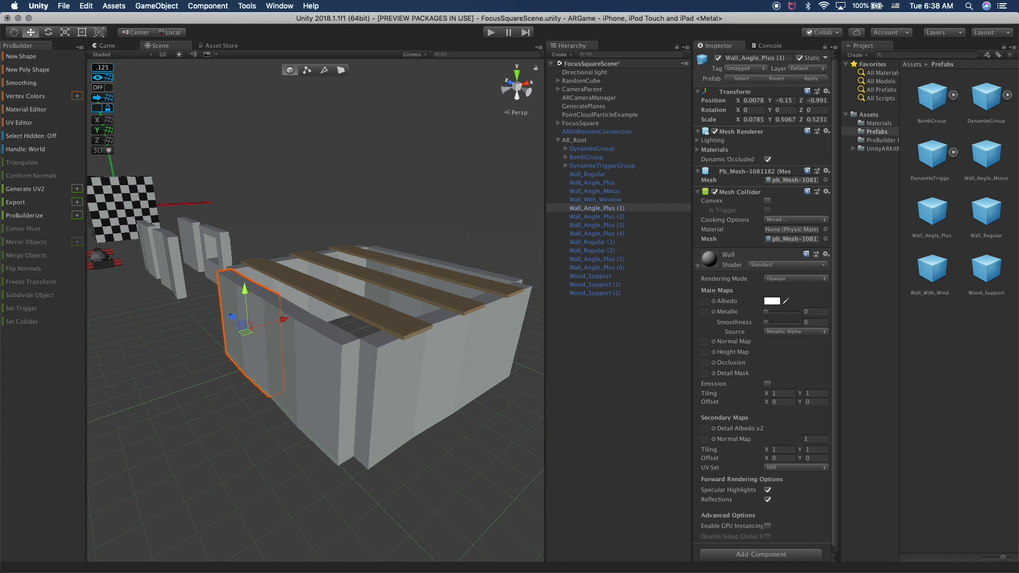
left_click_drag(300, 343, 416, 351, "alt")
left_click_drag(291, 370, 434, 364, "alt")
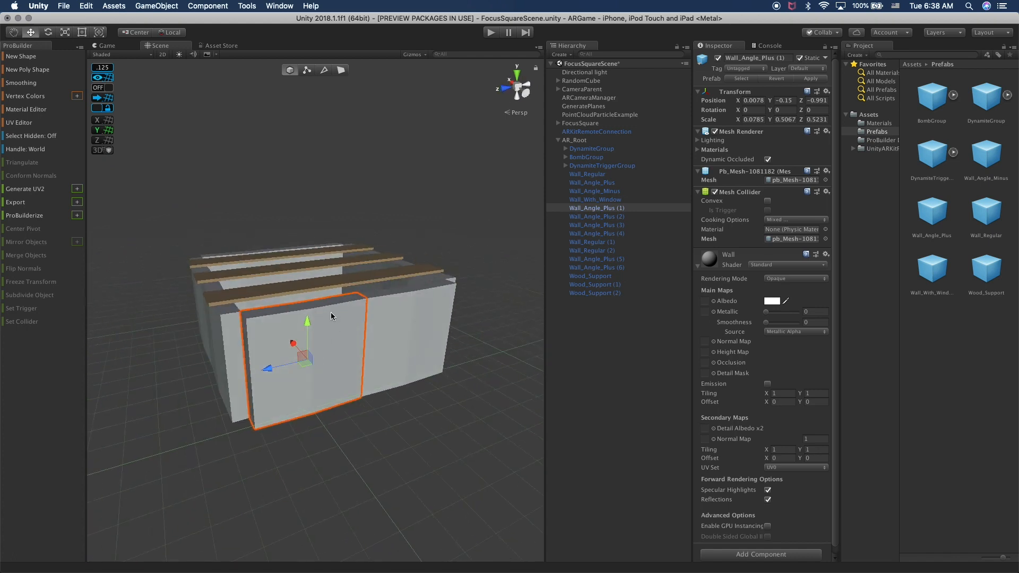
left_click_drag(331, 312, 274, 370, "alt")
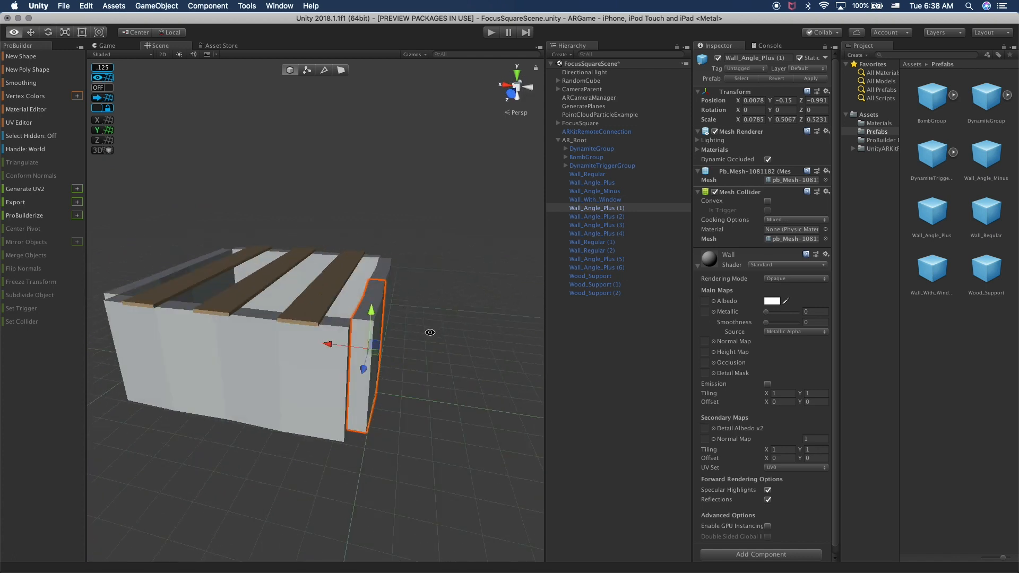
Duplicate Wall_Angle_Plus (4) and Wall_Angle_Plus (6) and raise the copies above the planks to about Y 0.39.
left_click(274, 370)
left_click(217, 327, "shift")
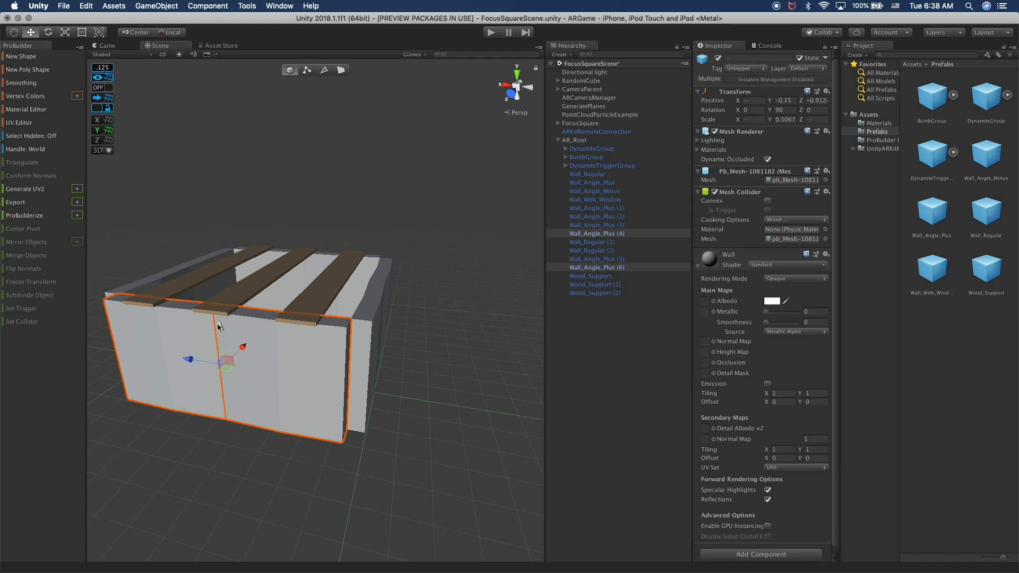
key("super+d")
left_click_drag(223, 324, 289, 213)
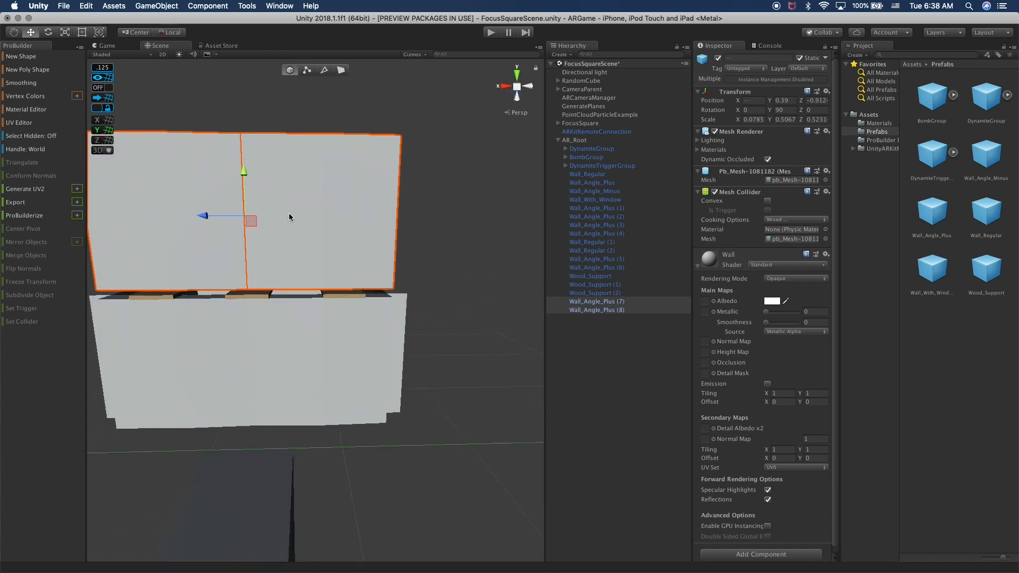
Lower the two copied walls onto the plank tops at about Y 0.379, aligning them in the front and right views.
left_click(529, 87)
left_click(502, 86)
middle_click_drag(386, 202, 395, 231)
left_click(517, 87)
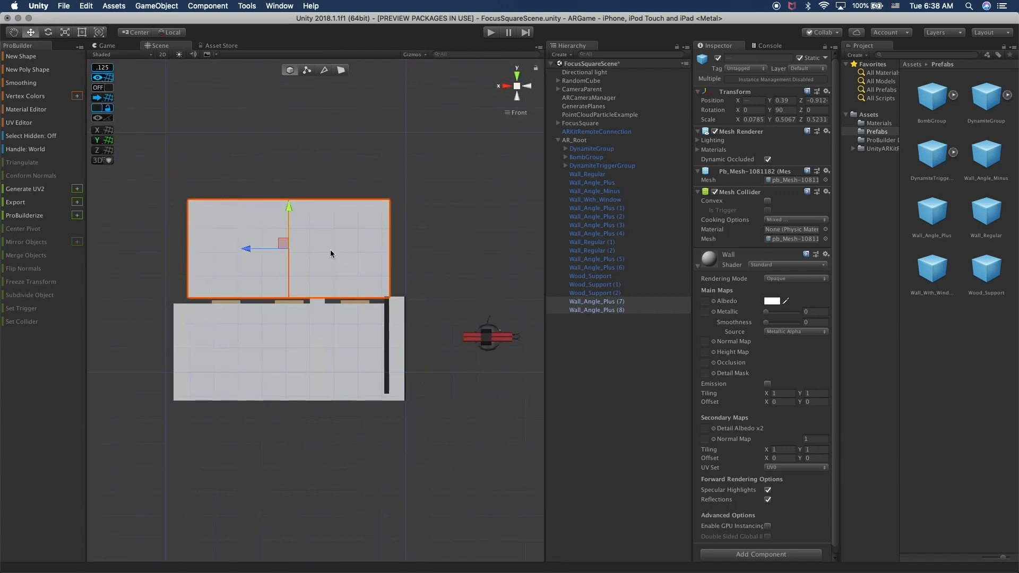
left_click_drag(289, 209, 330, 260)
left_click(517, 87)
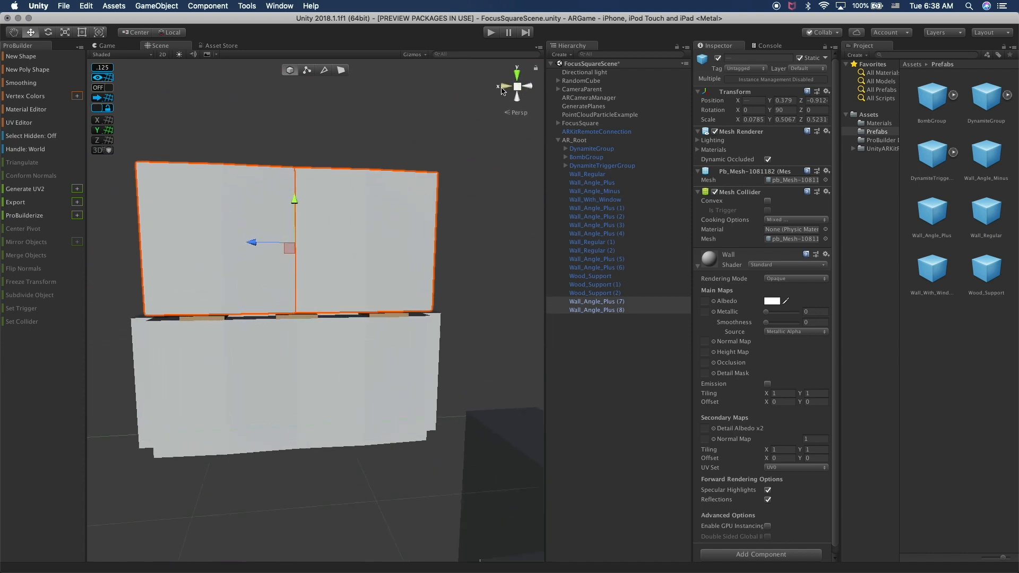
left_click(521, 87)
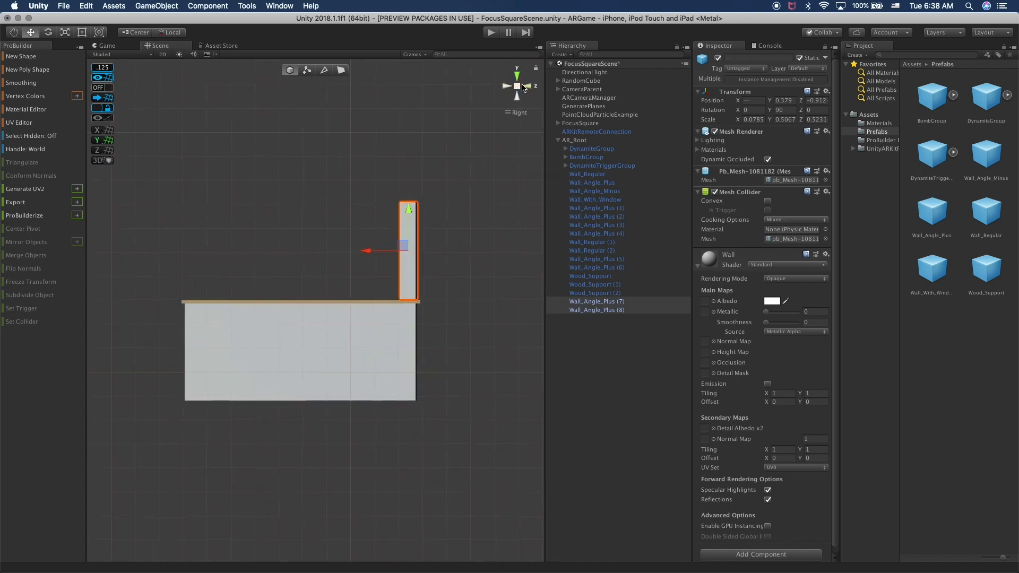
scroll(478, 223, "up", 5)
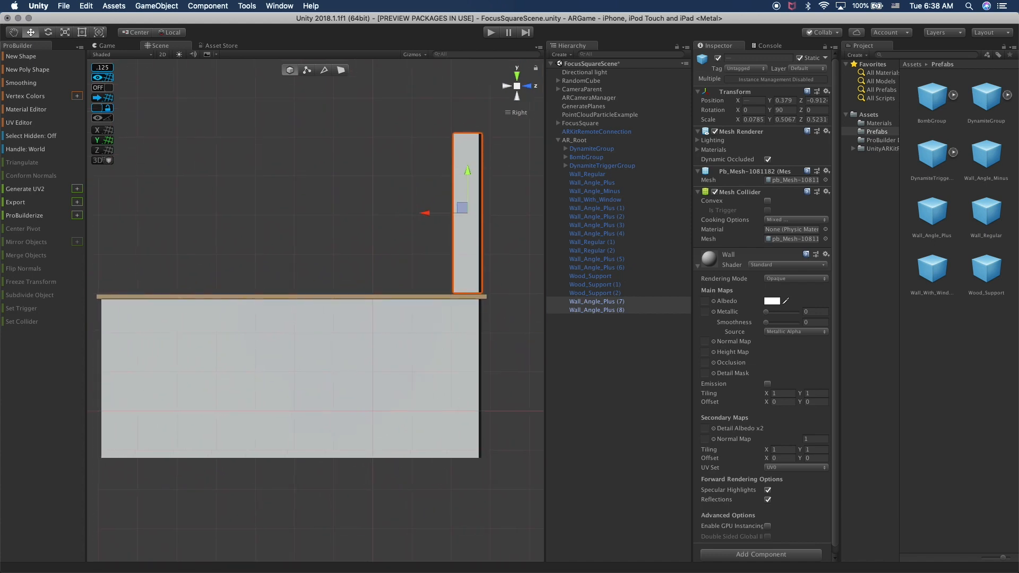
left_click_drag(470, 169, 470, 171)
middle_click_drag(401, 245, 421, 255)
Duplicate the two upper walls and move the copies to the opposite end of the planks at Z -2.033.
key("super+d")
left_click_drag(466, 214, 107, 230)
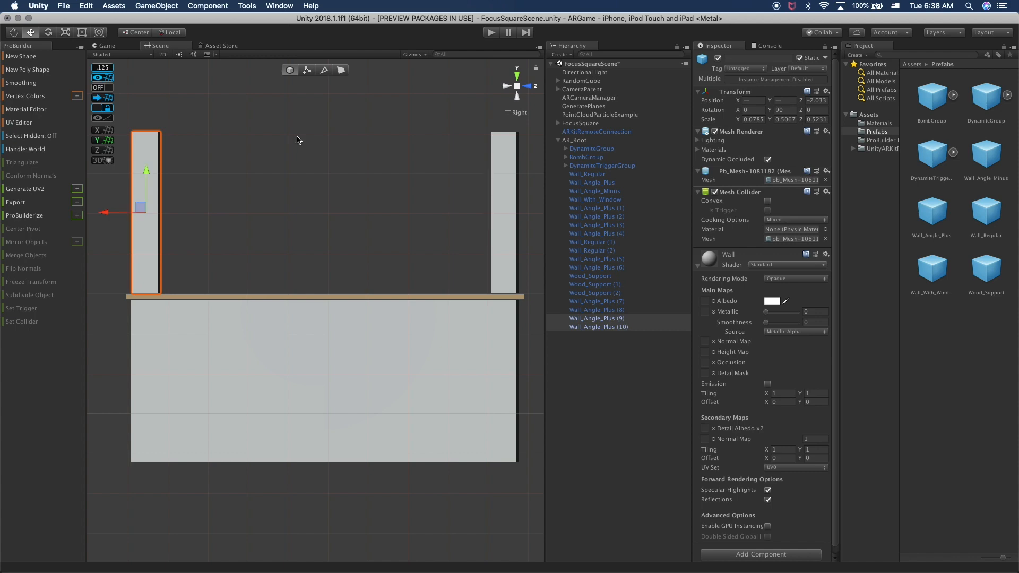
left_click(516, 78)
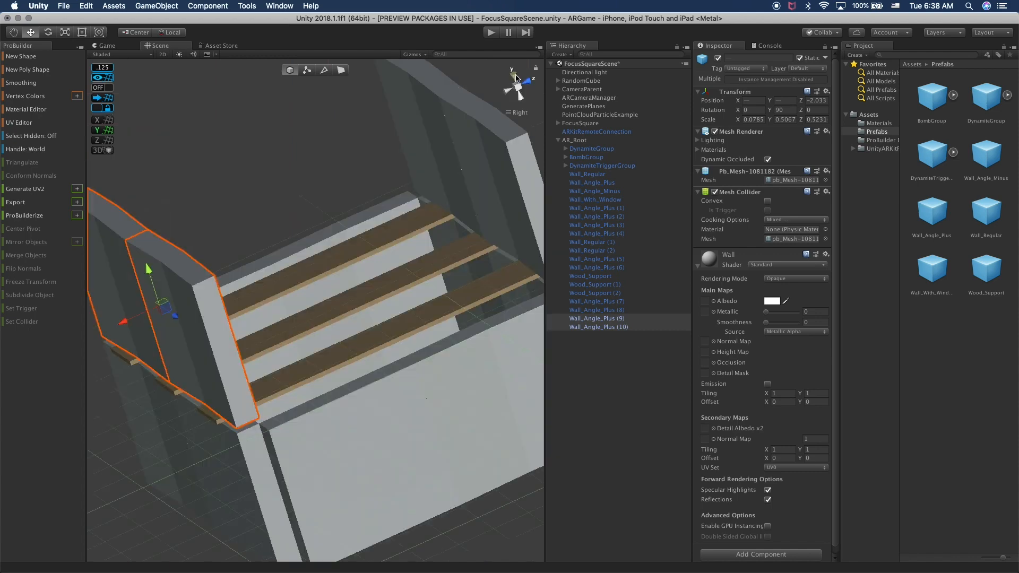
left_click_drag(387, 352, 399, 303, "alt")
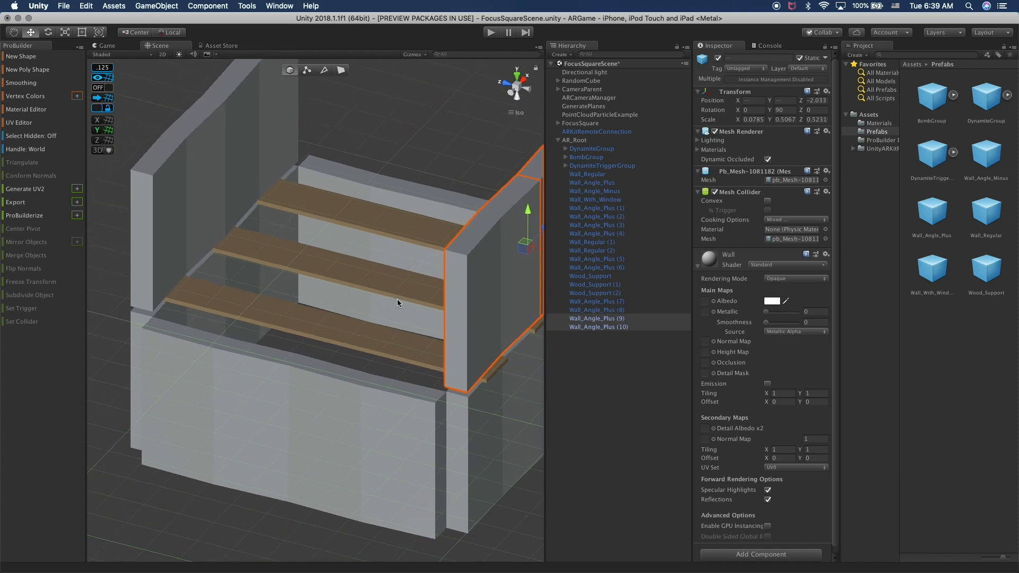
scroll(331, 394, "down", 10)
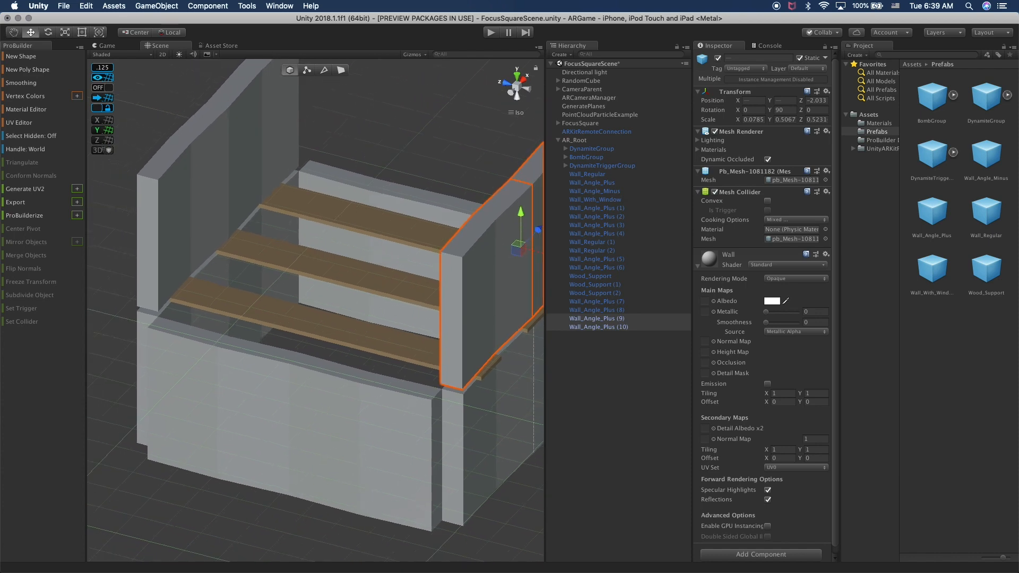
left_click_drag(331, 394, 385, 360, "alt")
left_click(370, 375)
left_click(284, 362, "shift")
key("super+d")
left_click_drag(326, 334, 325, 259)
key("super+BackSpace")
Delete the four upper walls, Wall_Angle_Plus (7) through Wall_Angle_Plus (10).
left_click(450, 253)
left_click(463, 202, "shift")
left_click(254, 198, "shift")
left_click(221, 239, "shift")
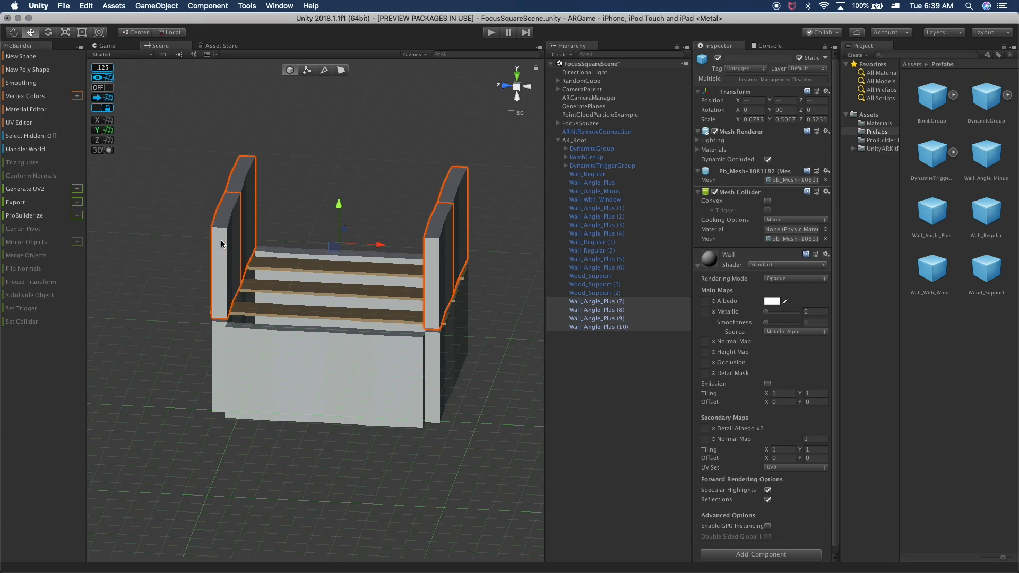
key("super+BackSpace")
Duplicate all eight walls of the lower enclosure together and raise the copies above the planks to Y 0.408.
left_click_drag(221, 240, 260, 344, "alt")
left_click(260, 345)
left_click(233, 359)
left_click(205, 330, "shift")
left_click(327, 355, "shift")
left_click_drag(447, 345, 387, 366, "alt")
left_click(417, 357, "shift")
left_click(439, 354, "shift")
left_click(387, 366, "shift")
left_click(384, 383, "shift")
left_click(455, 380, "shift")
left_click_drag(455, 380, 370, 407, "alt")
left_click(382, 406, "shift")
left_click_drag(285, 382, 371, 341, "alt")
key("super+d")
left_click_drag(351, 298, 352, 195)
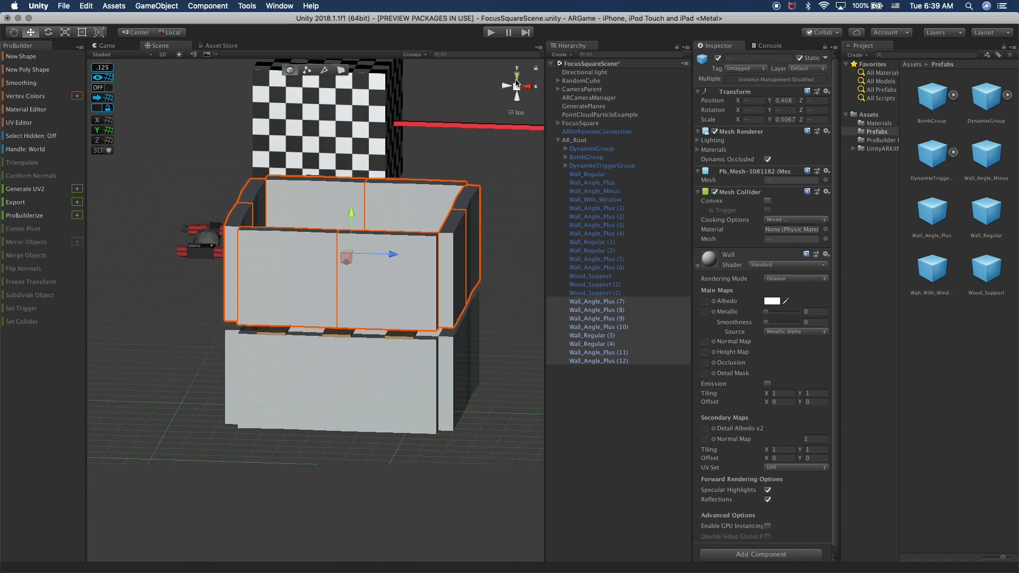
Lower the eight copied walls onto the planks at Y 0.377.
left_click(518, 83)
left_click_drag(335, 204, 334, 211)
left_click(393, 157)
Duplicate the three Wood_Support planks and raise the copies to the top of the upper walls at Y 0.88.
left_click_drag(393, 157, 162, 381, "alt")
left_click_drag(122, 328, 391, 368, "alt")
left_click(392, 366)
left_click(345, 355, "shift")
left_click(295, 346, "shift")
left_click_drag(294, 346, 363, 267, "alt")
key("super+d")
left_click_drag(349, 315, 351, 226)
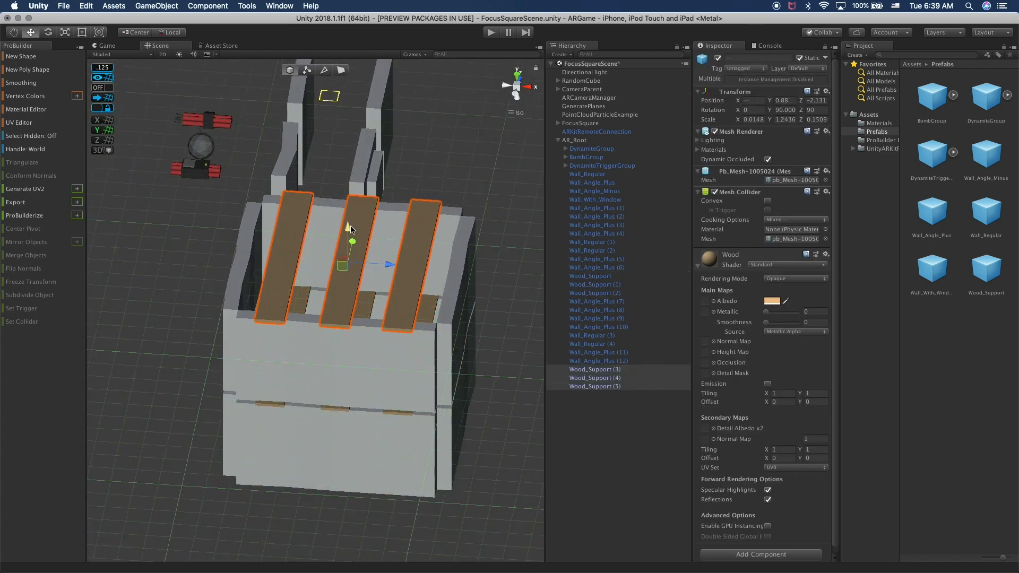
Fine-tune the height of the three upper planks to Y 0.883 so they rest on the wall tops.
scroll(366, 233, "down", 5)
middle_click_drag(411, 242, 389, 277)
scroll(389, 277, "up", 1)
scroll(317, 370, "up", 5)
left_click_drag(316, 370, 446, 306, "alt")
scroll(349, 310, "up", 4)
left_click_drag(349, 309, 379, 324, "alt")
left_click_drag(315, 270, 315, 270)
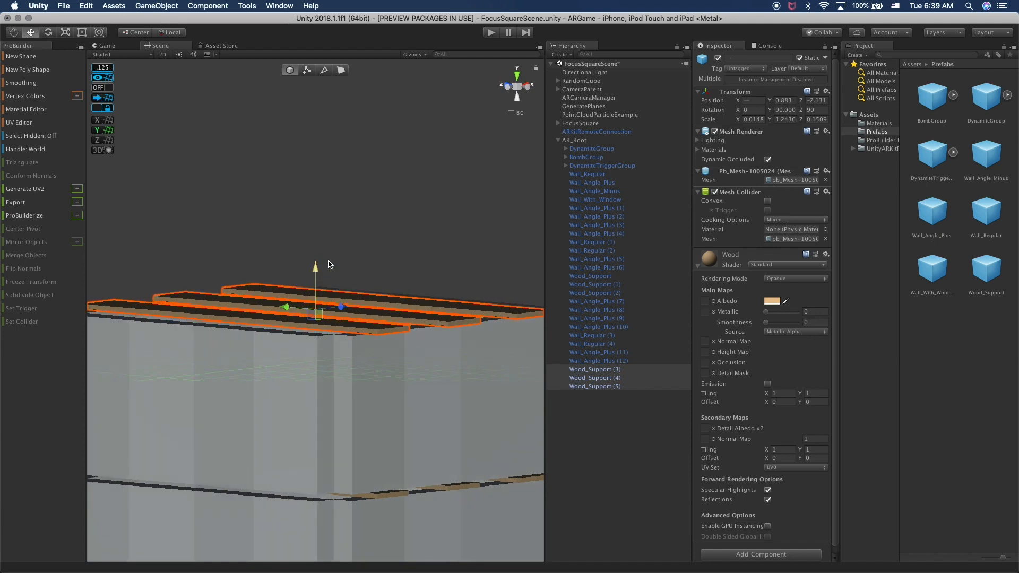
left_click(437, 241)
Pull Wall_Angle_Plus (9) out of the upper storey to about X -0.353, leaving a gap in that side.
scroll(471, 286, "down", 5)
left_click_drag(455, 286, 181, 357, "alt")
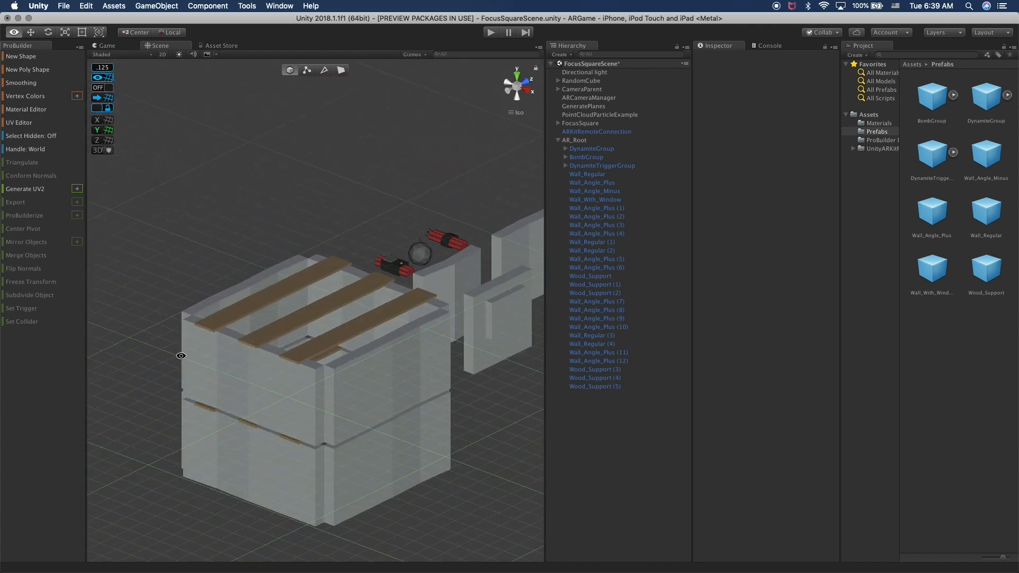
left_click(426, 449)
left_click(414, 373)
left_click(275, 396)
left_click(231, 378)
left_click_drag(327, 395, 295, 414, "alt")
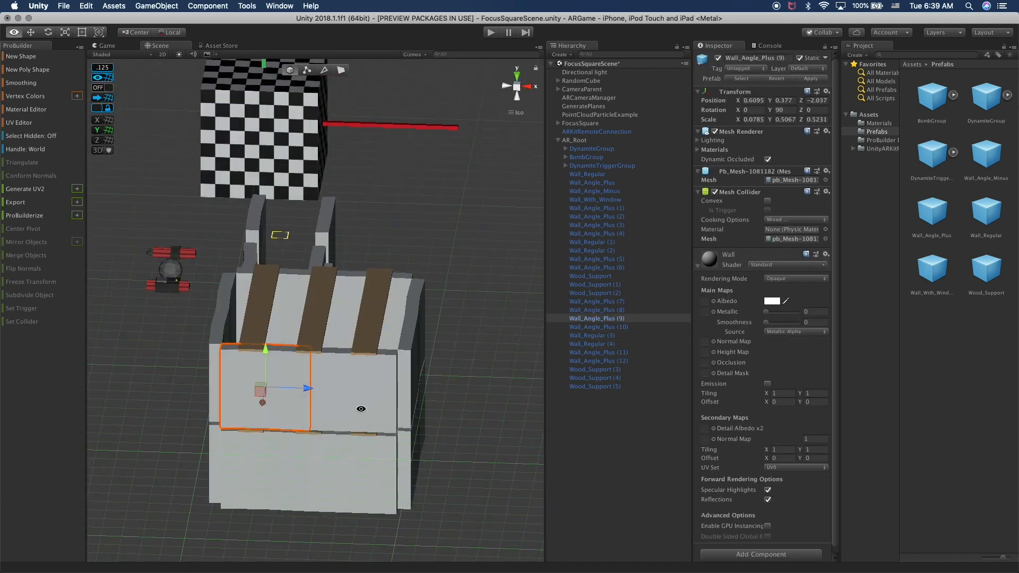
left_click_drag(361, 408, 436, 408, "alt")
left_click_drag(376, 381, 254, 417)
Rotate Wall_Angle_Plus (8) to 90 degrees on Y and snap it into the gap at X 0.6095, Z -2.037.
left_click(289, 390)
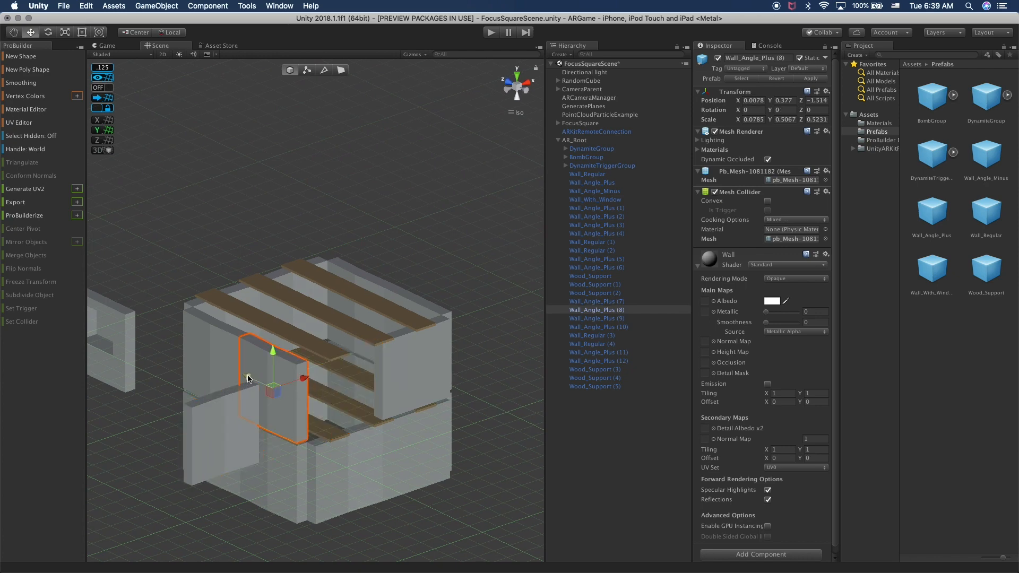
left_click_drag(250, 378, 316, 409)
key("e")
left_click_drag(343, 440, 298, 441)
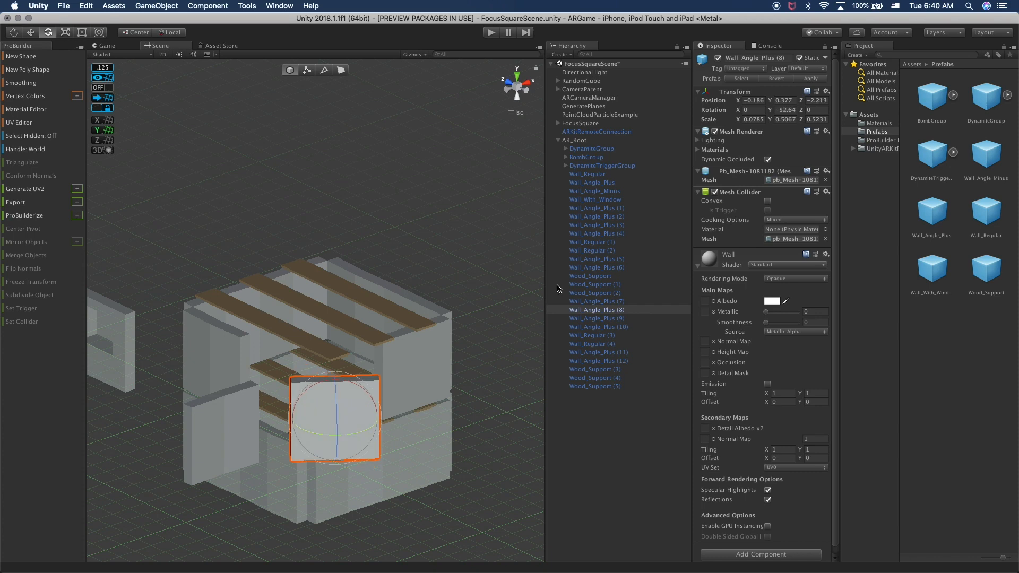
type("90")
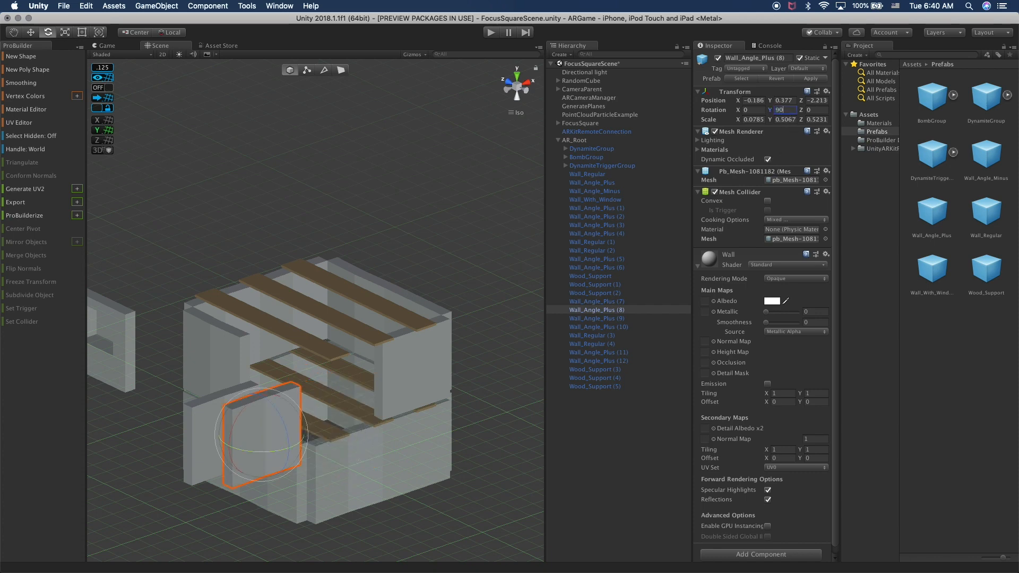
type("w")
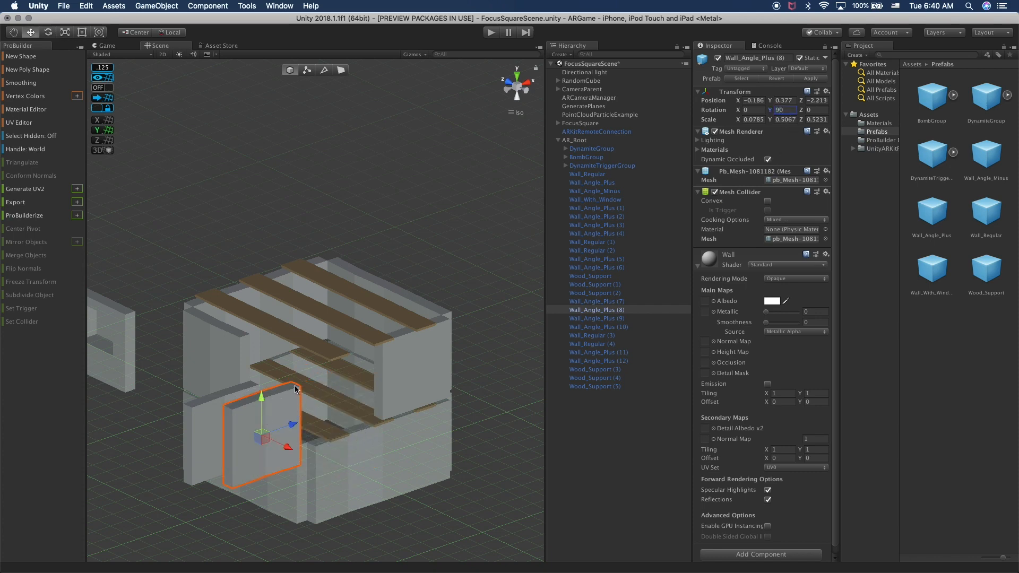
left_click_drag(299, 388, 382, 346)
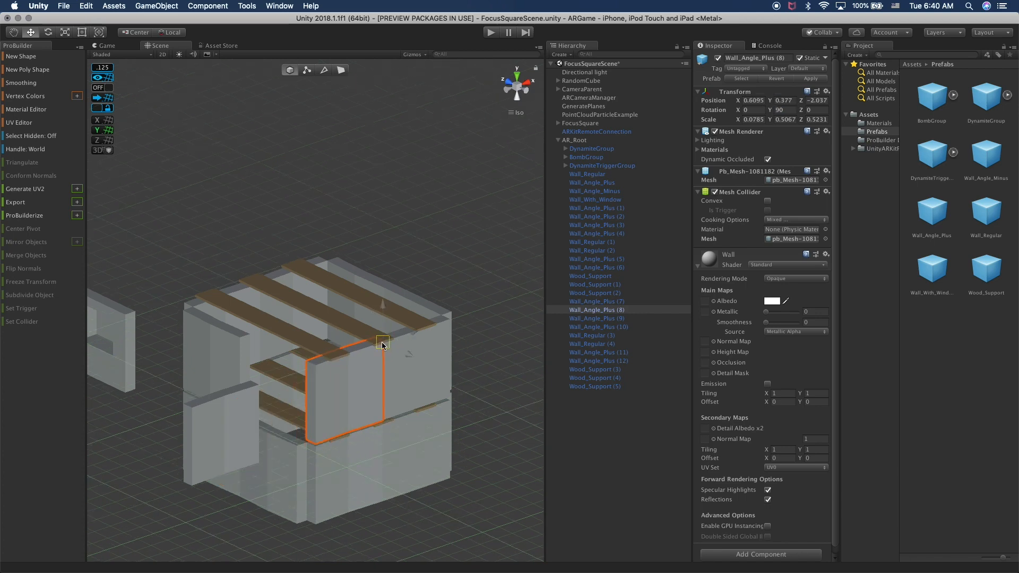
Reset Wall_Angle_Plus (9) to 0 degrees on Y and snap it into the former place of Wall_Angle_Plus (8).
left_click(214, 416)
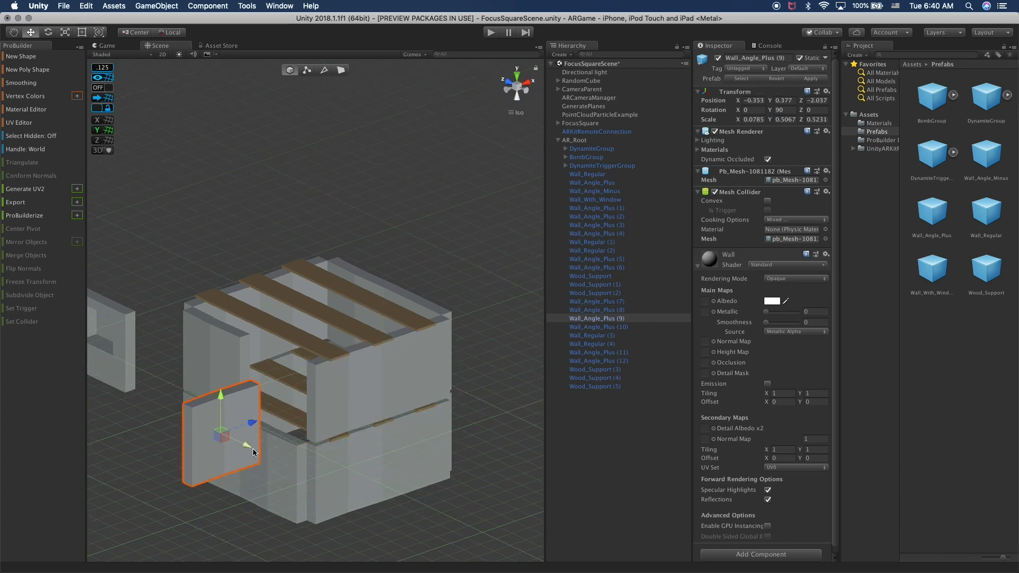
key("e")
left_click_drag(224, 450, 323, 451)
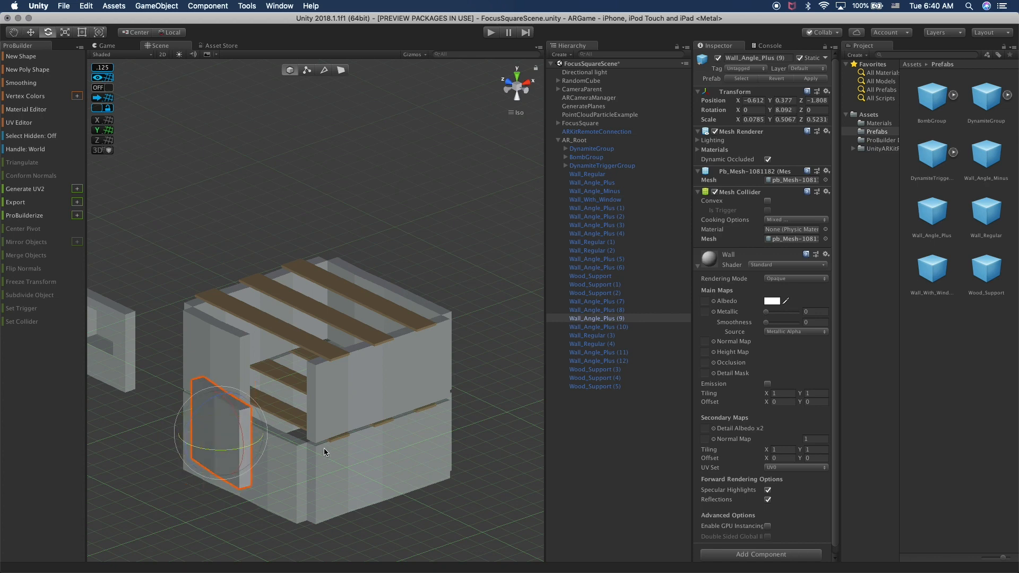
type("0")
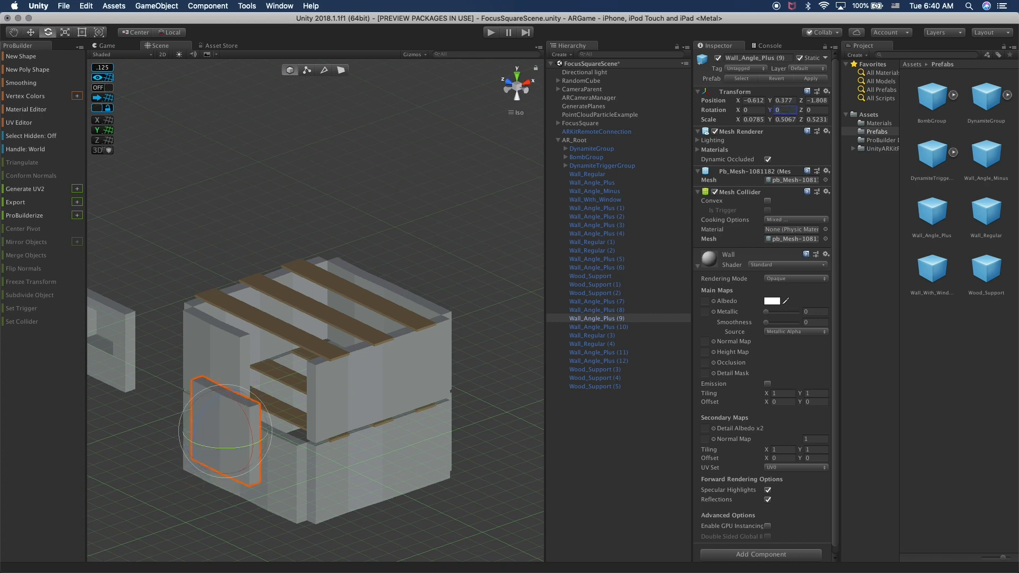
type("w")
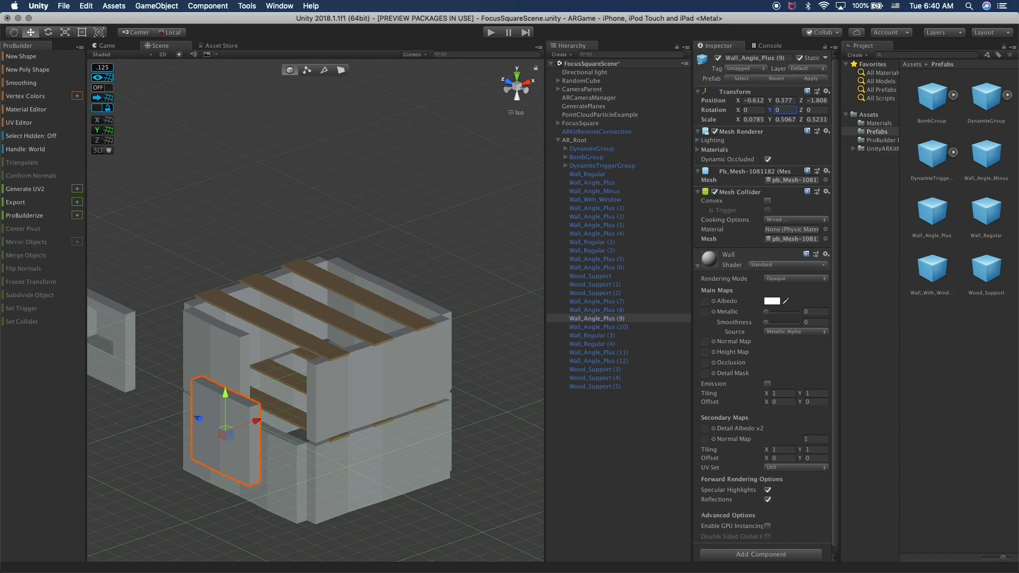
left_click_drag(260, 430, 306, 361)
left_click(387, 253)
Duplicate the corner walls Wall_Angle_Plus (8) and (9) together and raise the copies onto the upper planks at Y 0.907.
left_click_drag(214, 266, 380, 366, "alt")
left_click(255, 393)
left_click_drag(255, 393, 456, 343, "alt")
left_click(459, 335)
left_click_drag(475, 288, 310, 358, "alt")
left_click(321, 371)
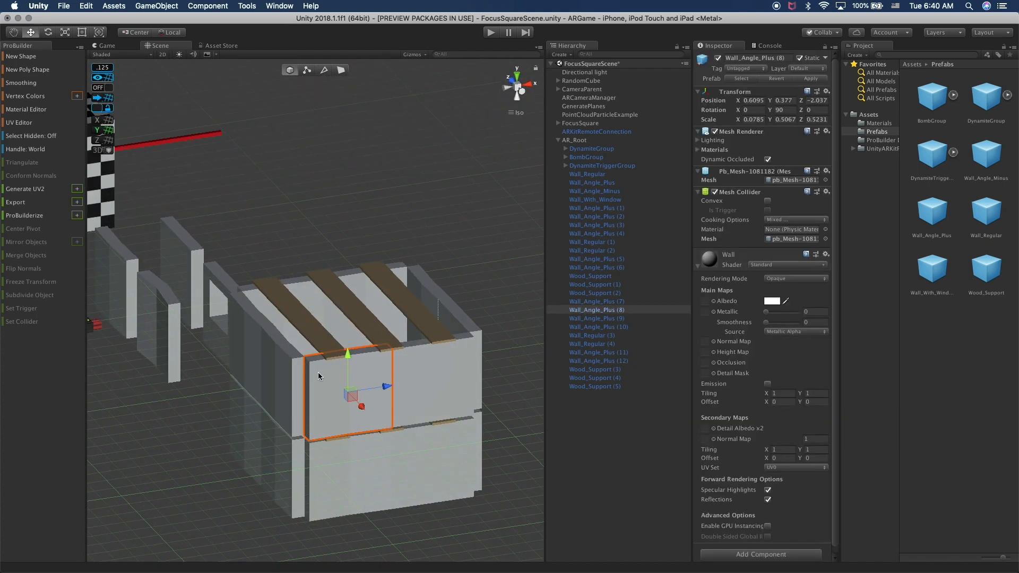
left_click(291, 368, "shift")
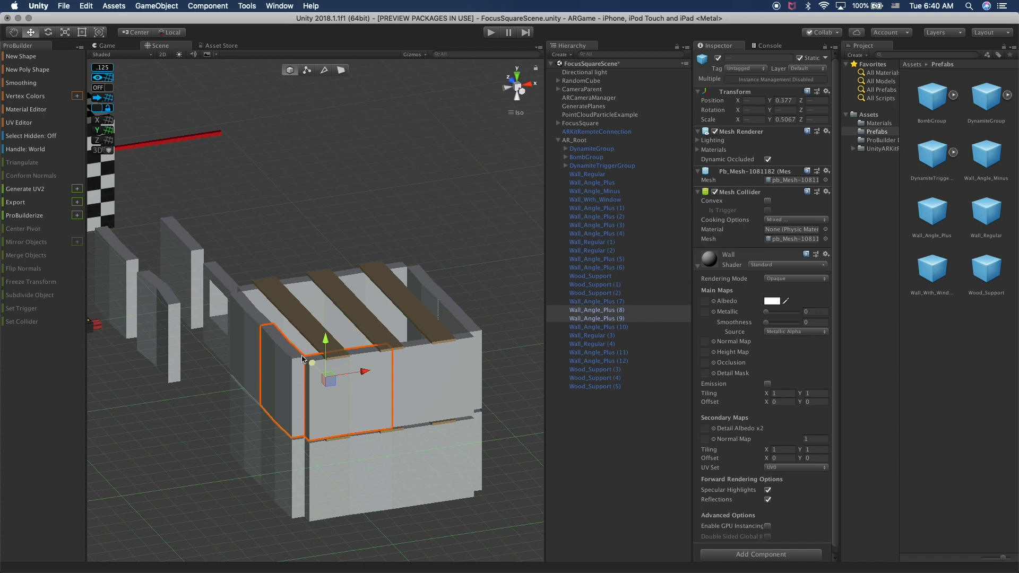
key("super+d")
left_click_drag(325, 343, 335, 260)
key("v")
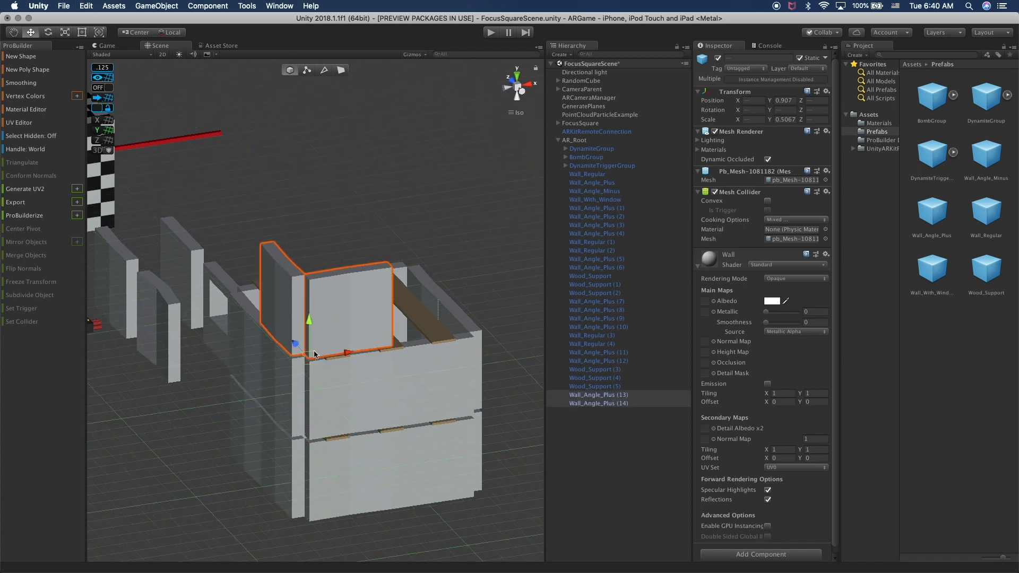
Delete the copy of Wall_Angle_Plus (9) and shift the remaining raised wall to X 0.695.
left_click(289, 327)
key("super+BackSpace")
left_click(328, 311)
left_click_drag(283, 348, 215, 343, "alt")
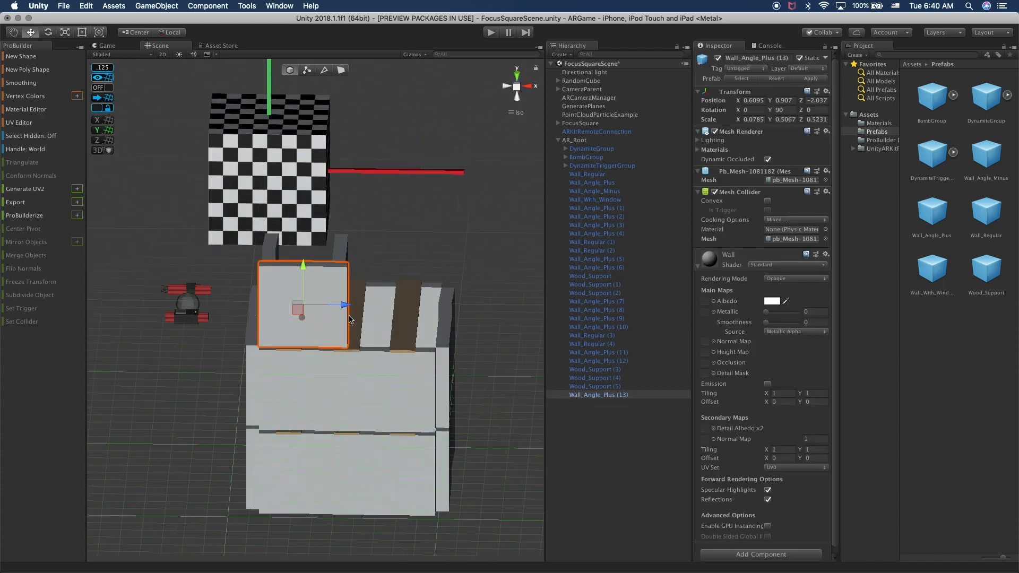
left_click_drag(349, 307, 360, 307)
left_click(425, 235)
Duplicate Wall_With_Window and snap the copy onto the upper planks beside the raised wall at X 0.0933, Y 0.907, Z -1.514.
left_click_drag(426, 235, 351, 297, "alt")
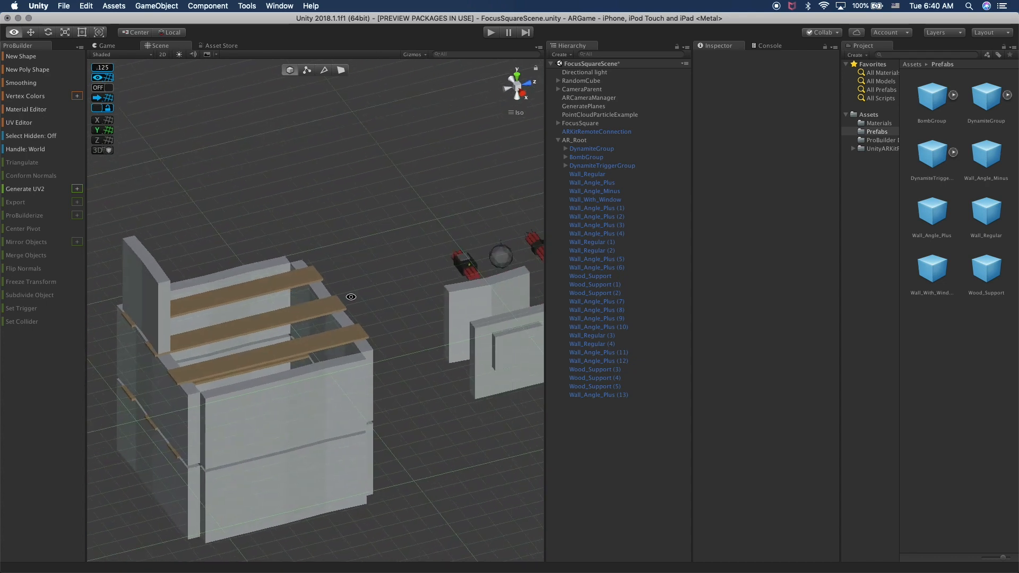
left_click(504, 365)
key("super+d")
left_click_drag(523, 368, 249, 325)
key("e")
left_click_drag(249, 351, 448, 343, "alt")
key("w")
left_click_drag(316, 205, 354, 251)
left_click_drag(458, 195, 400, 322)
left_click(483, 201)
left_click(366, 299)
left_click(339, 69)
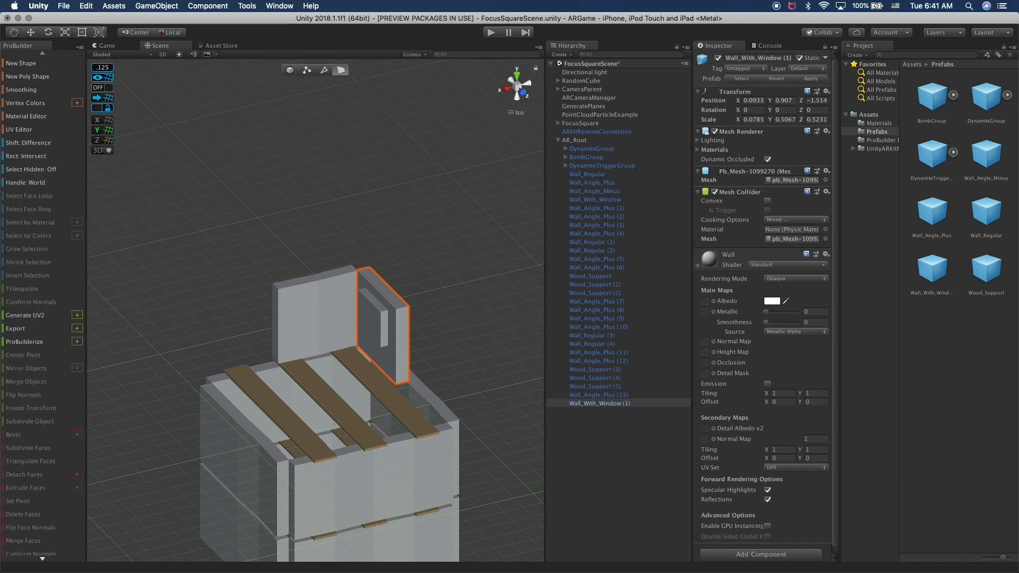
Duplicate a lower wall turned 90 degrees and snap the copy opposite the first third-storey wall at X 0.6164, Y 0.907, Z -1.435.
left_click_drag(419, 276, 325, 291, "alt")
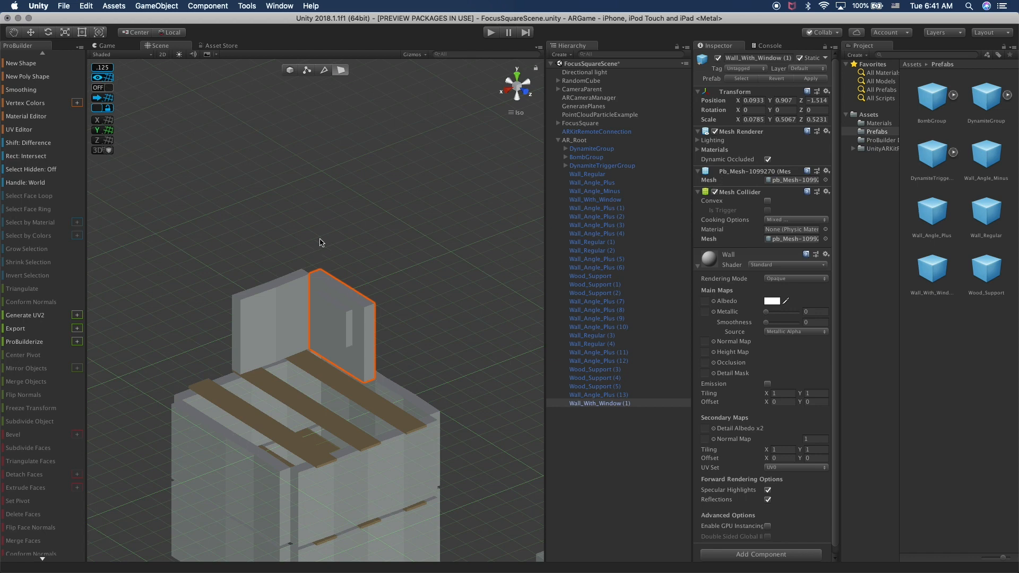
left_click_drag(325, 291, 138, 310, "alt")
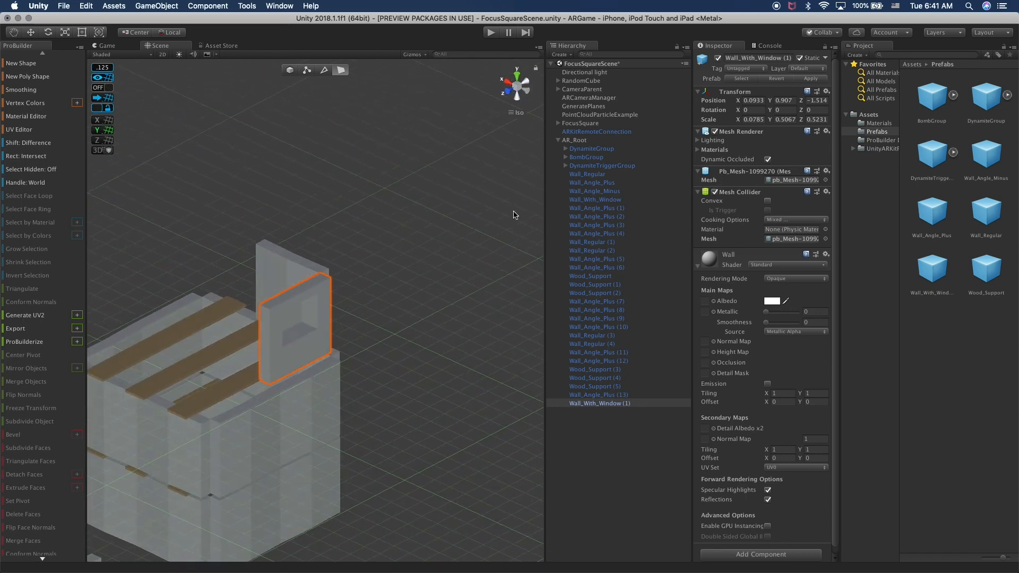
left_click_drag(386, 310, 342, 301, "alt")
left_click_drag(398, 324, 319, 311, "alt")
left_click(320, 313)
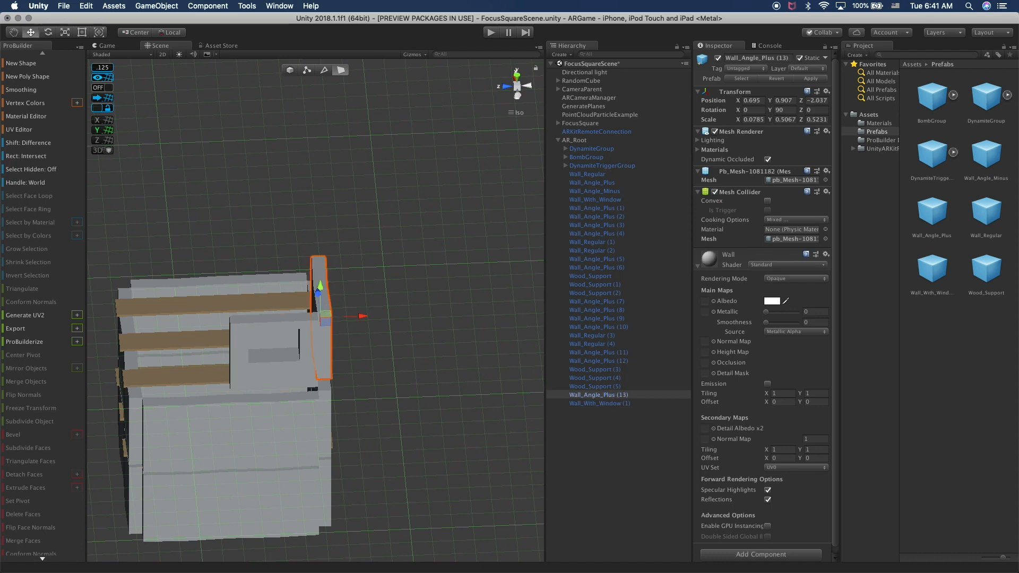
left_click(135, 425)
key("super+d")
left_click_drag(130, 413, 220, 404, "alt")
left_click_drag(163, 432, 258, 341)
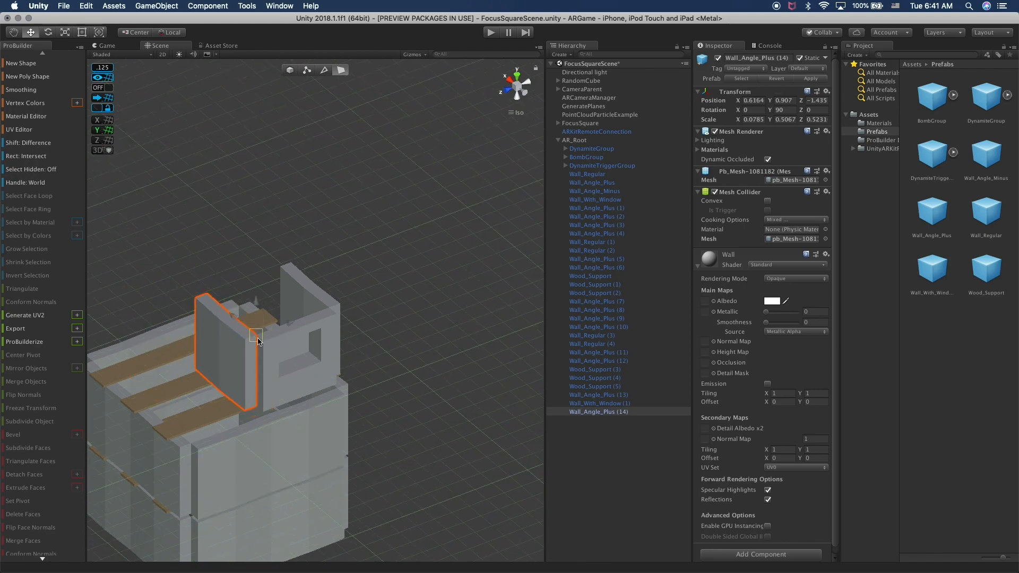
Duplicate another lower wall and snap the copy into the open fourth side of the small third-storey room.
left_click(348, 278)
left_click_drag(199, 314, 421, 369, "alt")
left_click(245, 496)
key("super+d")
left_click_drag(269, 505, 317, 369)
left_click(463, 323)
left_click_drag(464, 328, 437, 284, "alt")
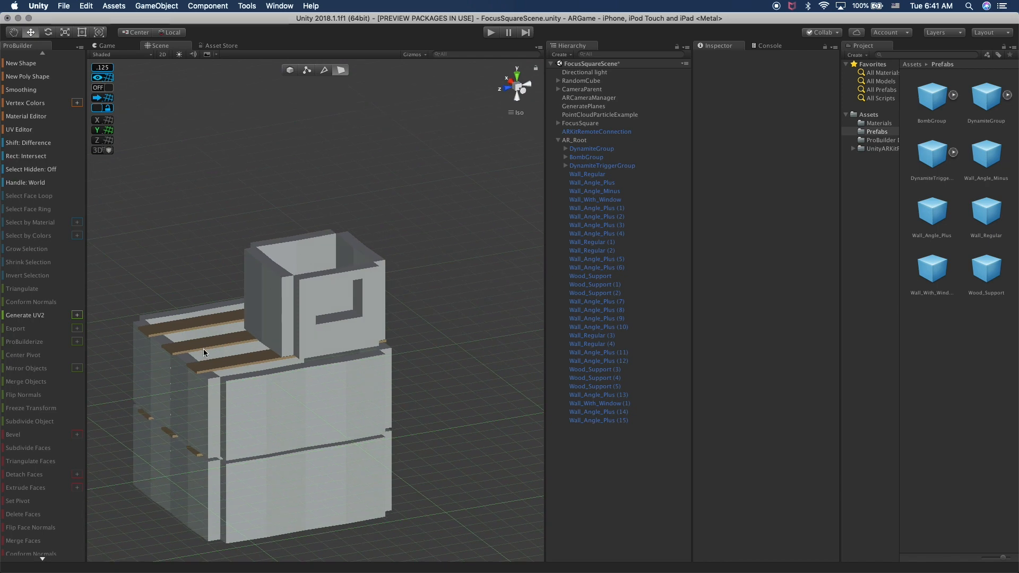
Duplicate Wood_Support (4) and move the copy clear of the structure to Z -3.536.
left_click(205, 346)
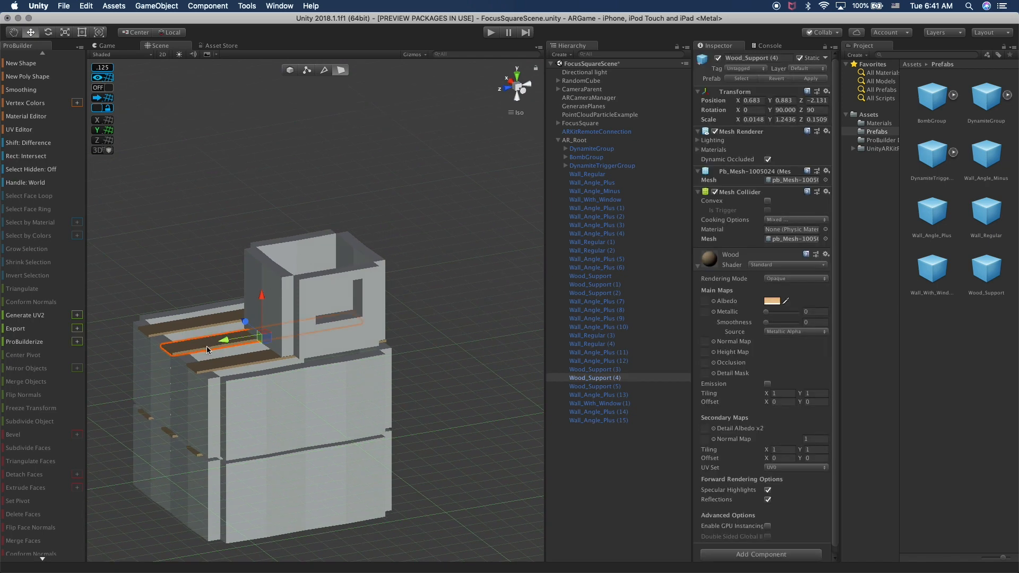
key("super+d")
left_click_drag(225, 341, 435, 306)
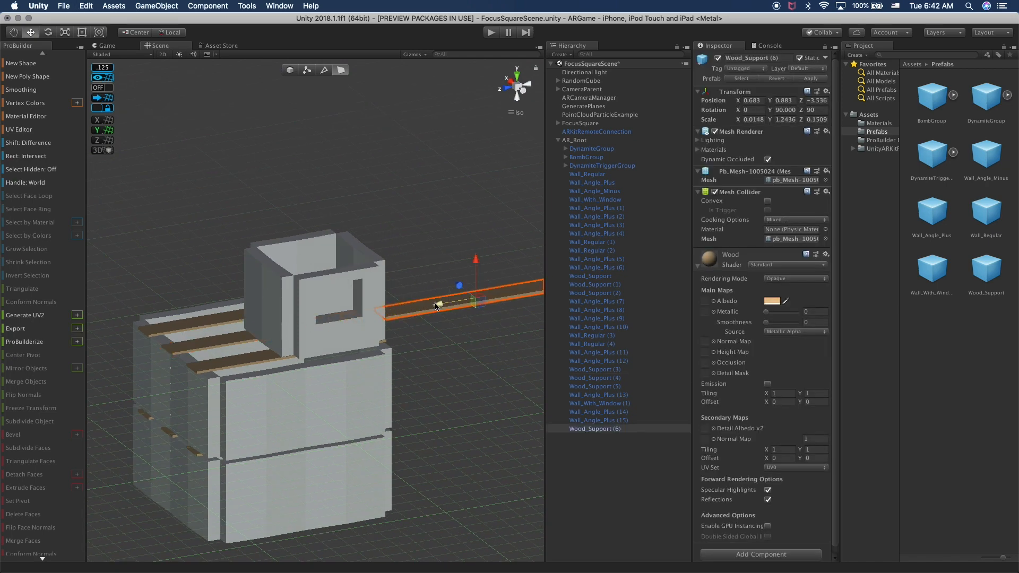
Rename the copied plank Wood_Roof and save it as a prefab in the Prefabs folder.
left_click(590, 430)
key("Return")
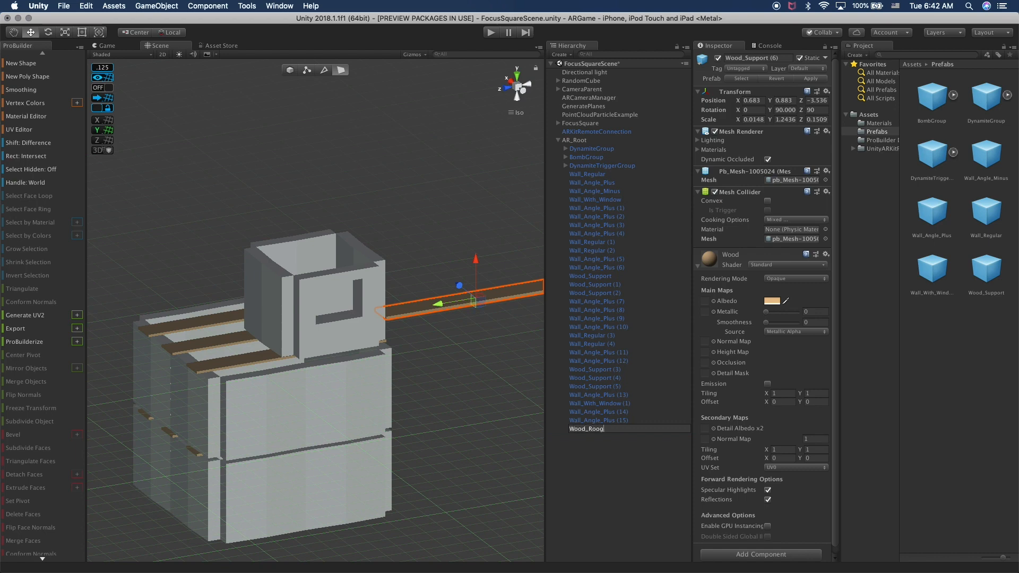
key("Return")
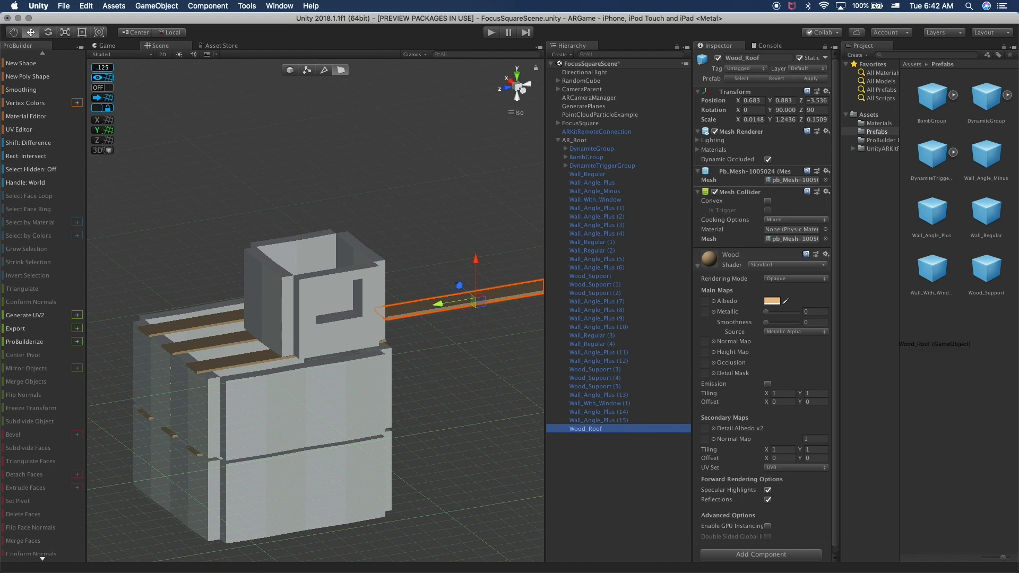
Scale Wood_Roof to about 0.7412 by 0.7787 and move it over the third-storey room at X 0.83, Z -2.16.
key("r")
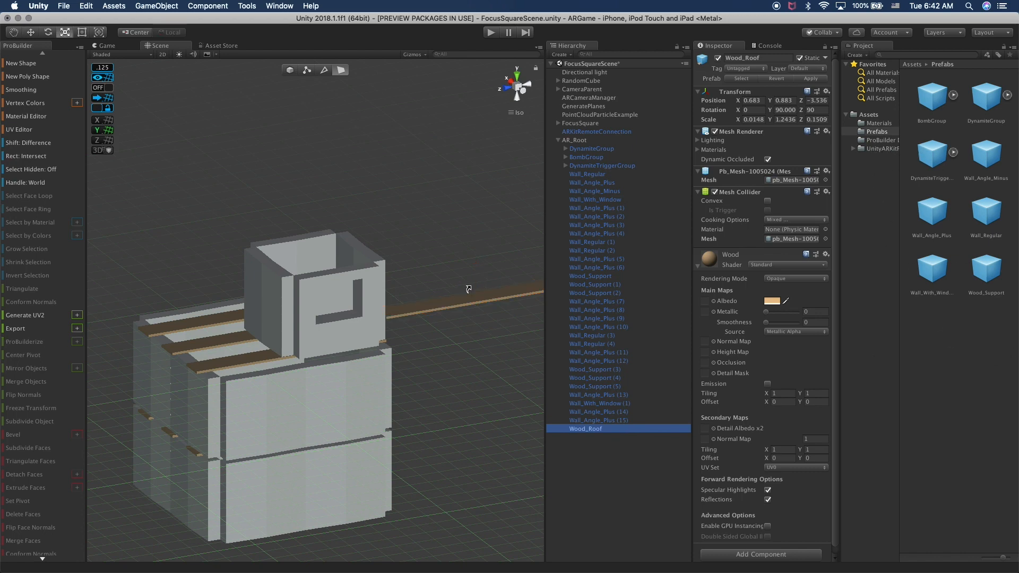
left_click_drag(460, 286, 232, 333)
key("w")
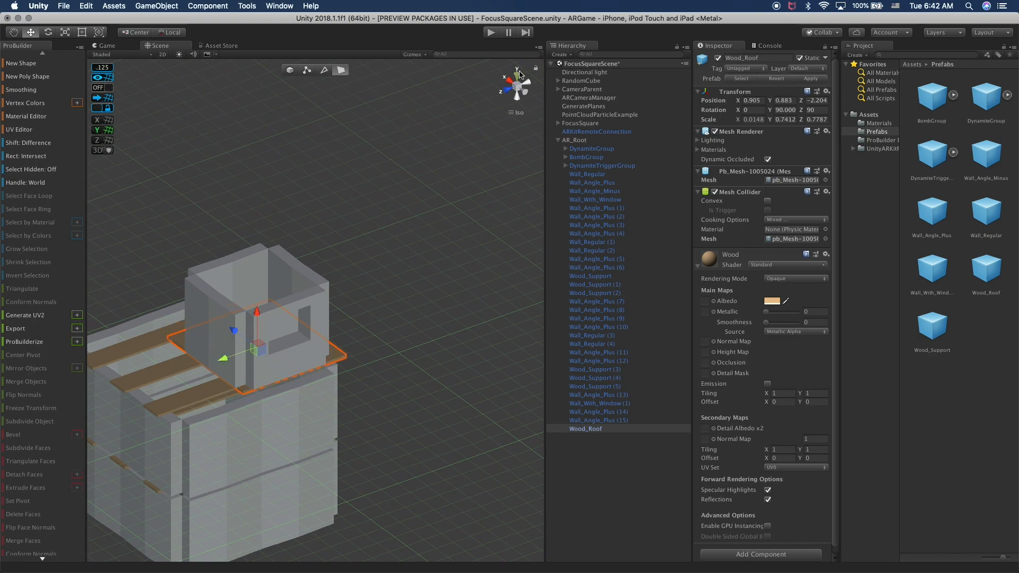
left_click(519, 73)
left_click_drag(392, 270, 377, 270)
left_click_drag(336, 222, 342, 216)
key("r")
left_click_drag(384, 257, 380, 257)
key("super+z")
Raise Wood_Roof to Y 1.399 so it sits on top of the third-storey walls.
left_click_drag(368, 341, 400, 299, "alt")
key("w")
left_click_drag(303, 291, 317, 216)
left_click(430, 142)
left_click_drag(431, 142, 319, 268, "alt")
left_click(319, 269)
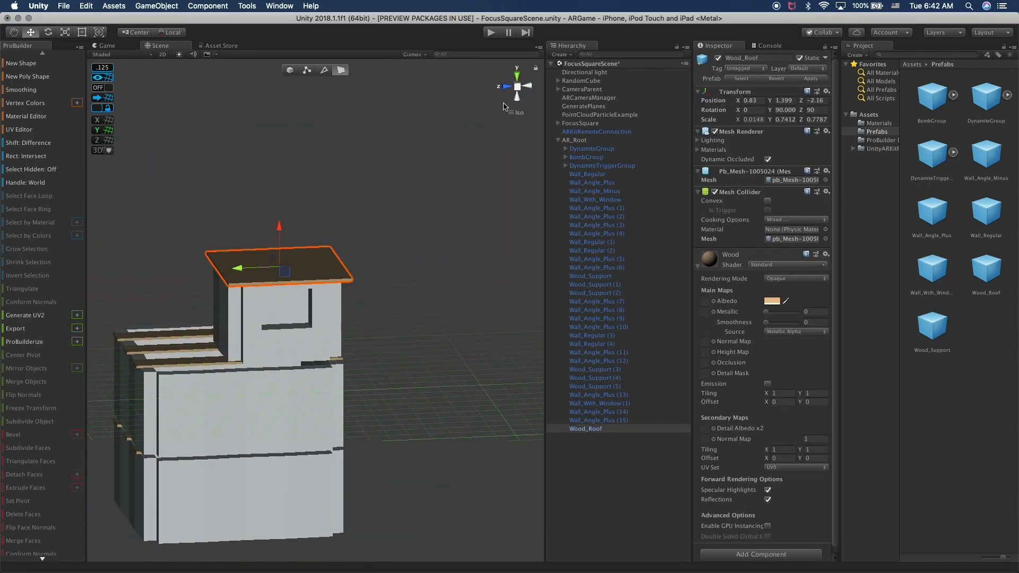
Show the scene from above in Shaded Wireframe and centre Wood_Roof over the room's walls, with Z at -2.147.
left_click(518, 72)
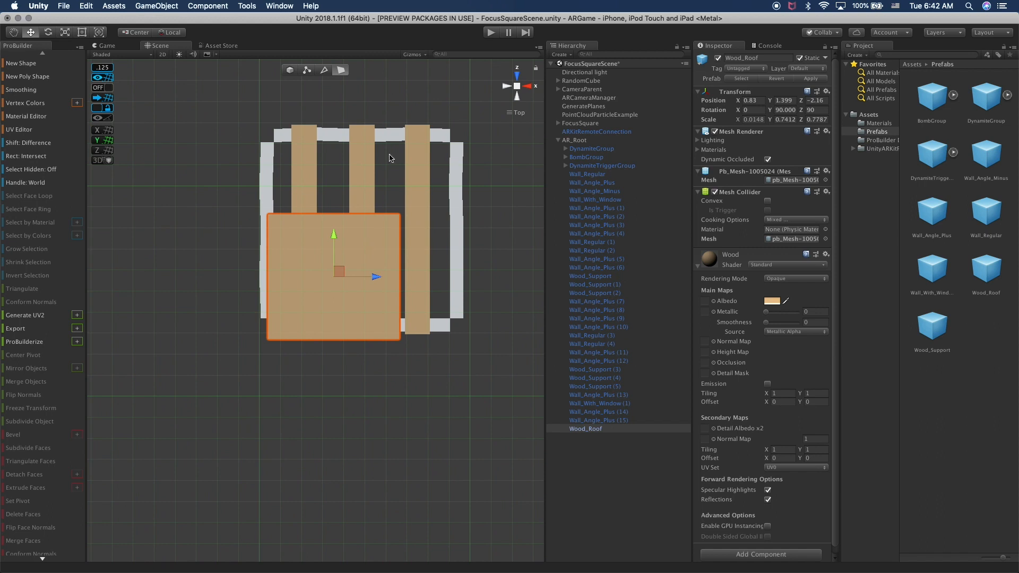
left_click(122, 54)
left_click(116, 80)
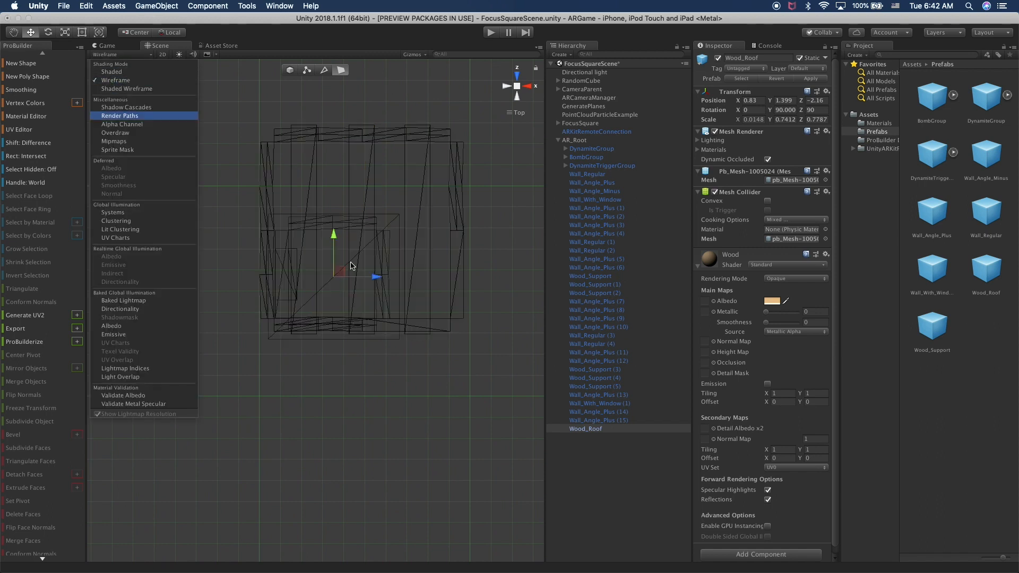
left_click(139, 89)
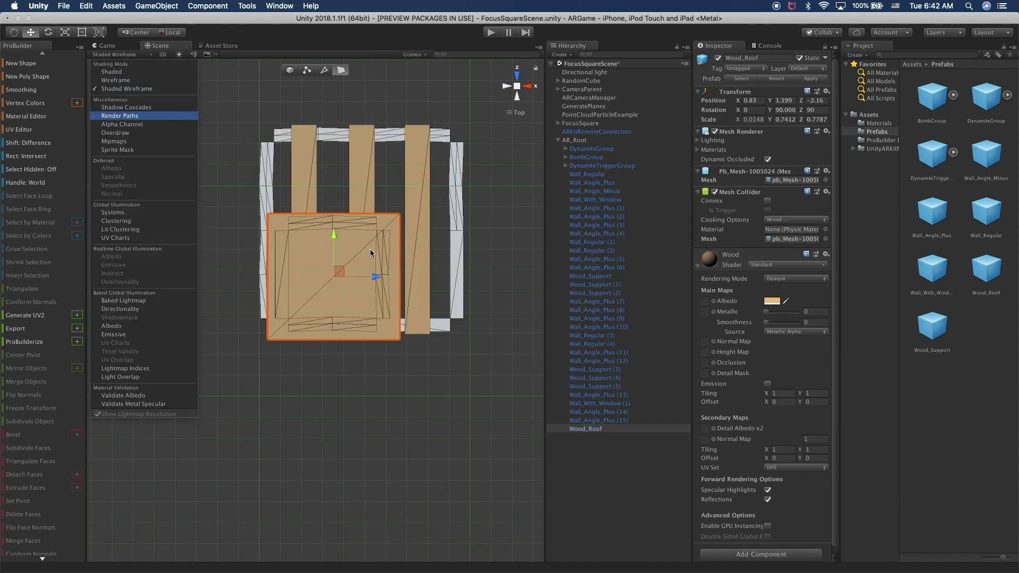
left_click_drag(334, 233, 333, 230)
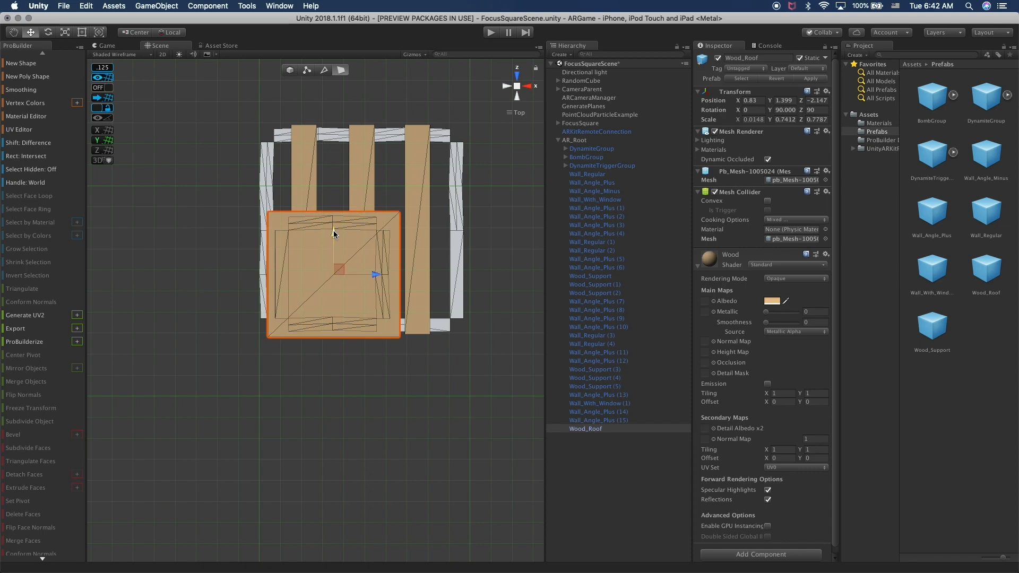
left_click_drag(377, 275, 456, 61)
Duplicate the third-storey room's four walls, including the windowed one, and raise the copies onto Wood_Roof at about Y 1.416.
left_click_drag(321, 240, 297, 287, "alt")
left_click(319, 320)
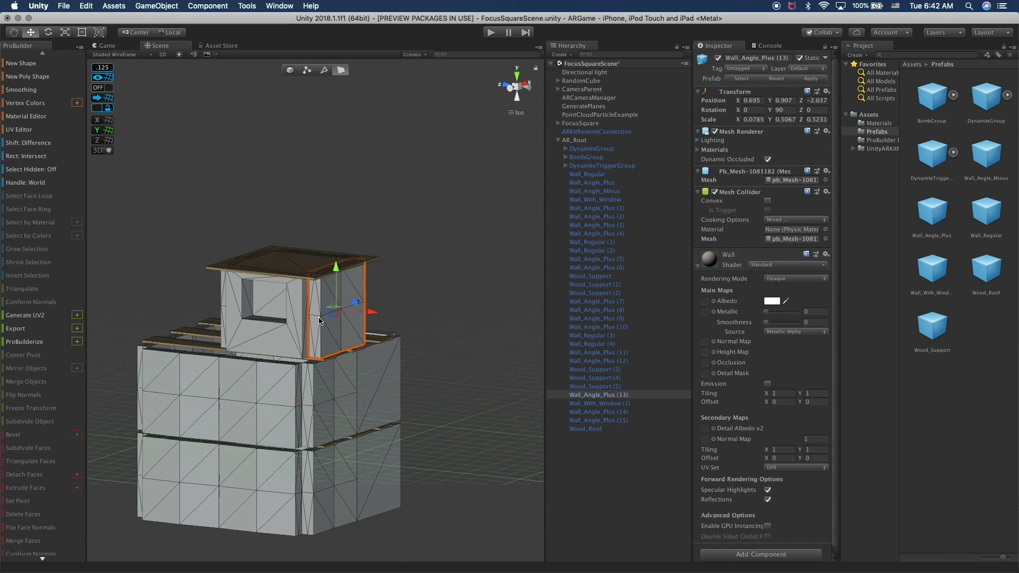
left_click(294, 325, "shift")
left_click_drag(297, 326, 445, 351, "alt")
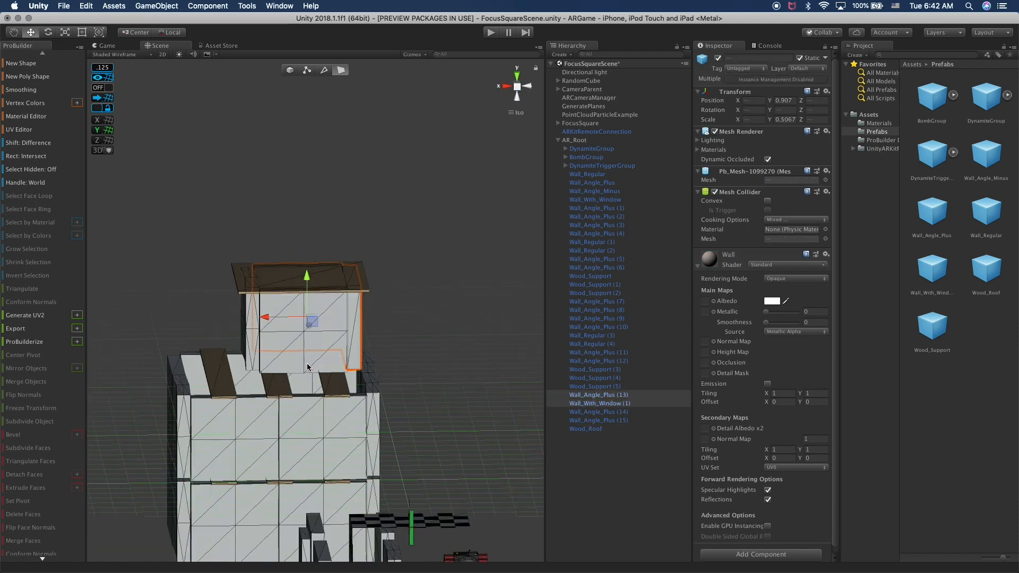
left_click_drag(307, 364, 373, 381, "alt")
left_click(279, 366, "shift")
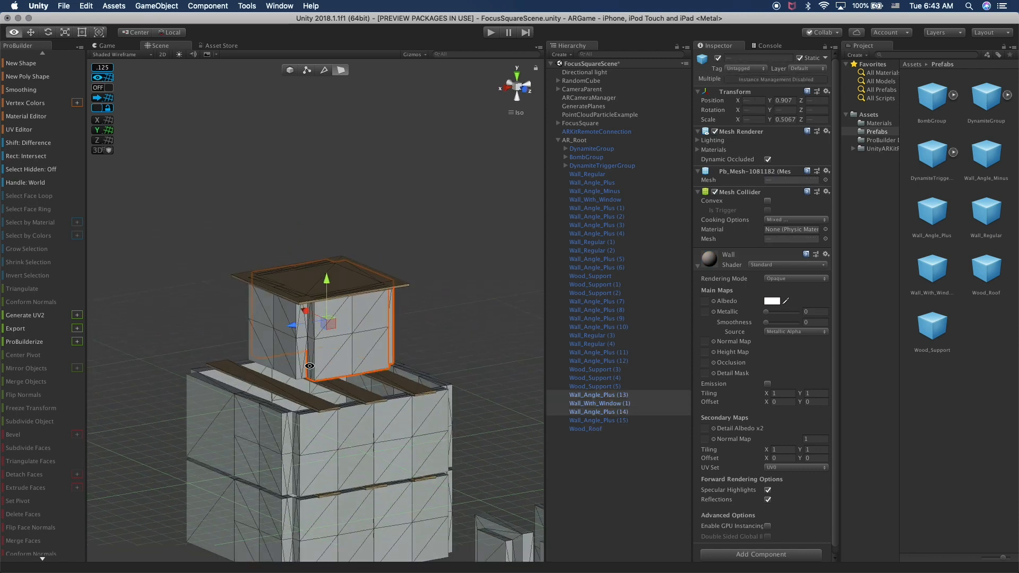
left_click(294, 371, "shift")
left_click_drag(295, 370, 441, 373, "alt")
key("super+d")
left_click_drag(357, 270, 364, 199)
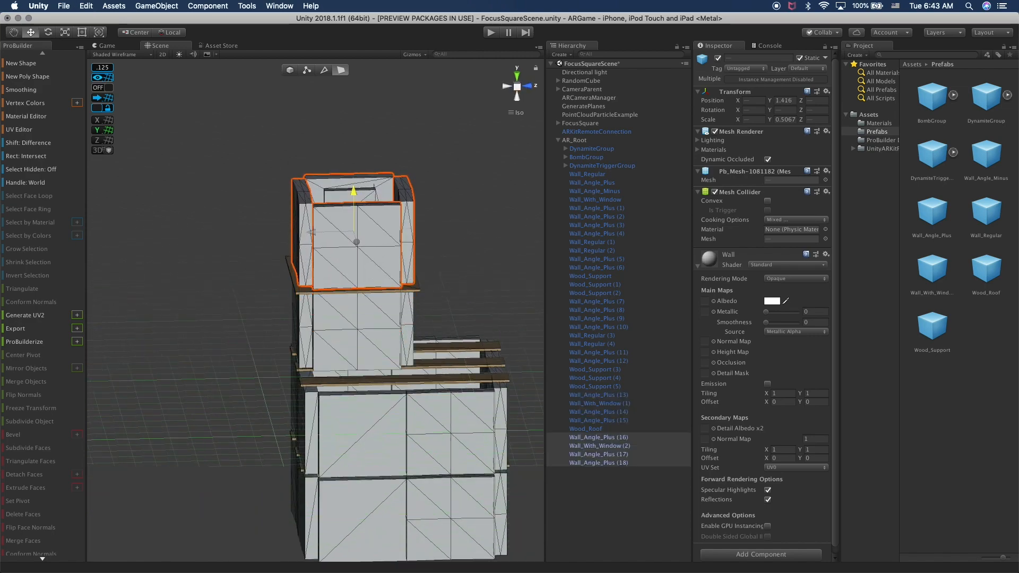
key("f")
left_click_drag(375, 338, 468, 312, "alt")
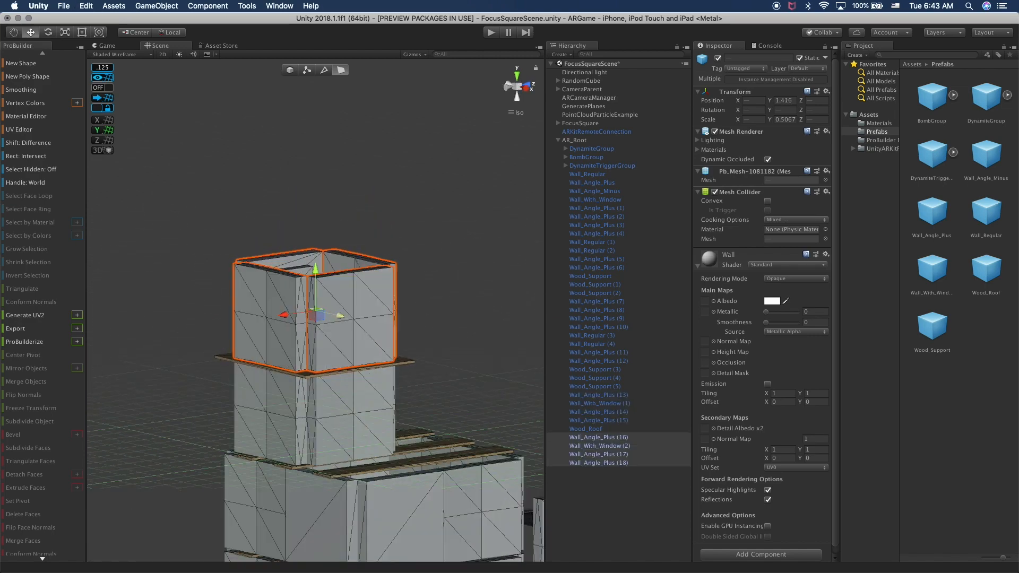
left_click_drag(316, 278, 315, 280)
left_click(418, 249)
Duplicate Wood_Roof and raise the copy to about Y 1.905 so it caps the new fourth-storey room.
left_click_drag(334, 324, 537, 314, "alt")
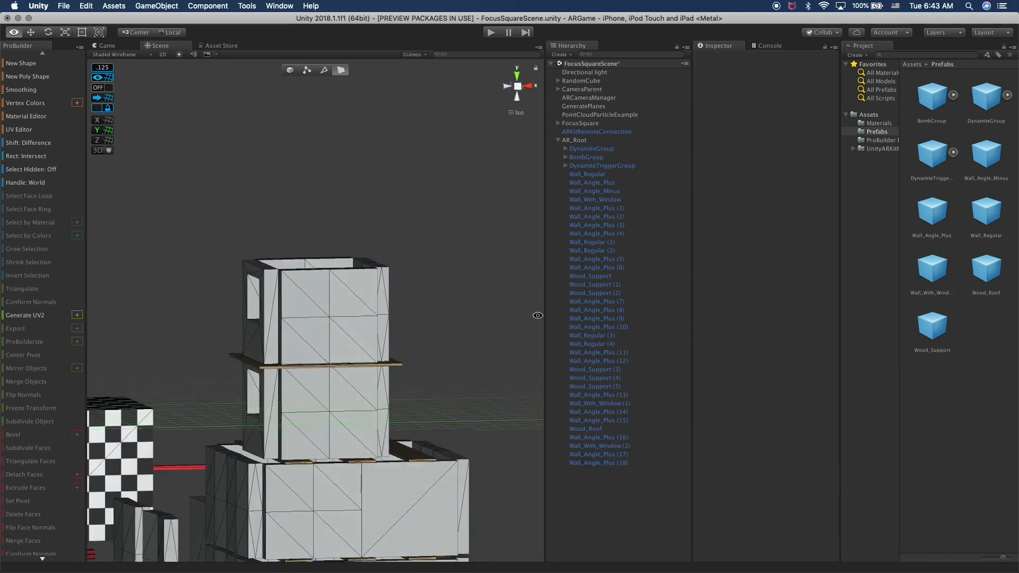
left_click_drag(204, 367, 362, 367, "alt")
left_click(362, 368)
key("super+d")
left_click_drag(317, 319, 325, 225)
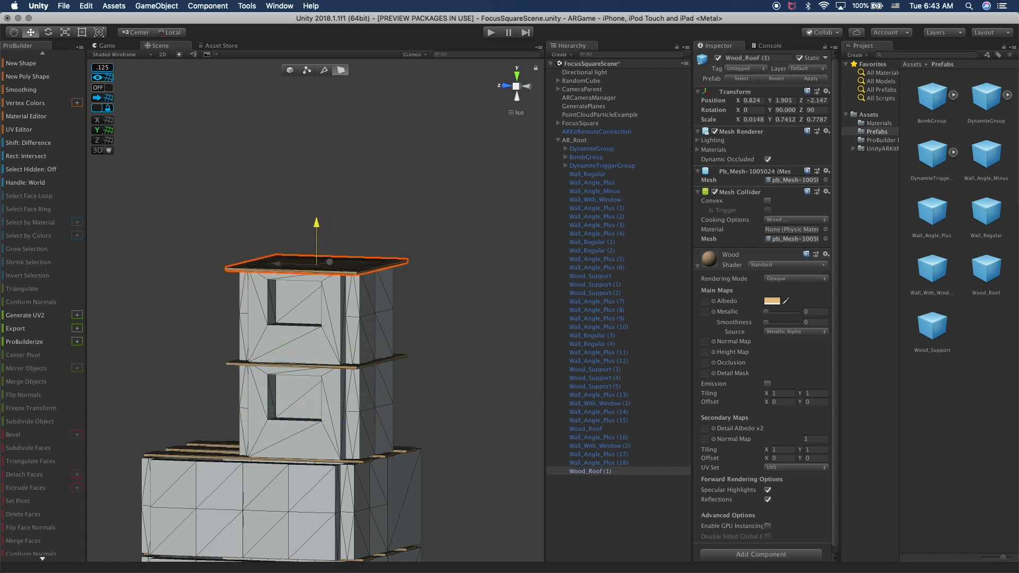
left_click(401, 211)
Examine the tower from above and from several sides, checking how the walls and wooden planks line up.
scroll(416, 305, "down", 10)
left_click_drag(343, 321, 419, 428, "alt")
scroll(383, 273, "up", 6)
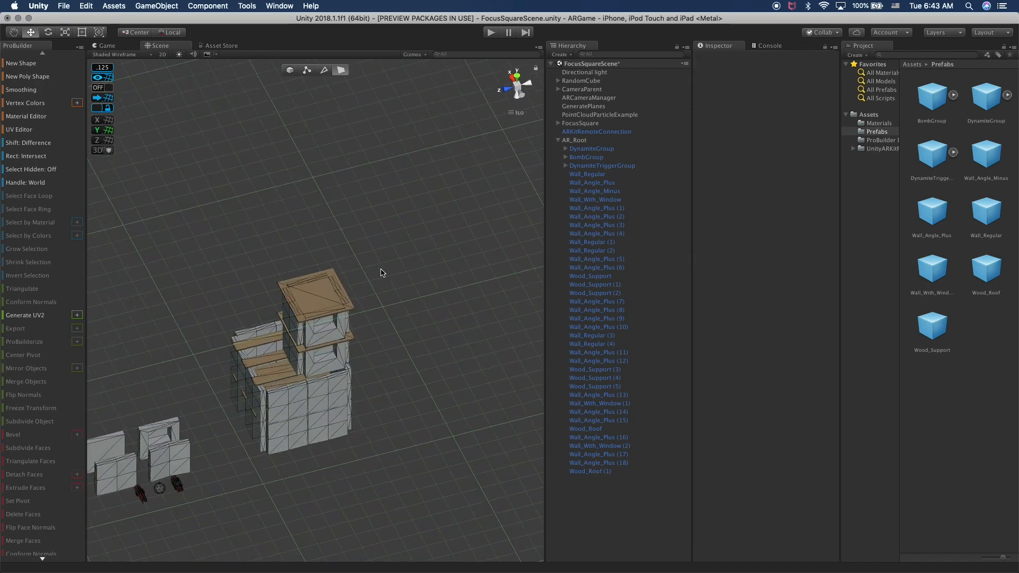
left_click_drag(392, 270, 333, 242, "alt")
left_click(367, 368)
left_click_drag(406, 393, 441, 348, "alt")
left_click(333, 421)
left_click_drag(334, 421, 266, 375, "alt")
left_click_drag(488, 372, 284, 381, "alt")
scroll(372, 380, "up", 8)
scroll(362, 399, "up", 5)
left_click_drag(362, 400, 336, 396, "alt")
Slide the plank Wood_Support (4) under the room's side wall at X 0.772 and shift Wood_Support (3) slightly further along X.
left_click(327, 418)
left_click(315, 406)
left_click(352, 394)
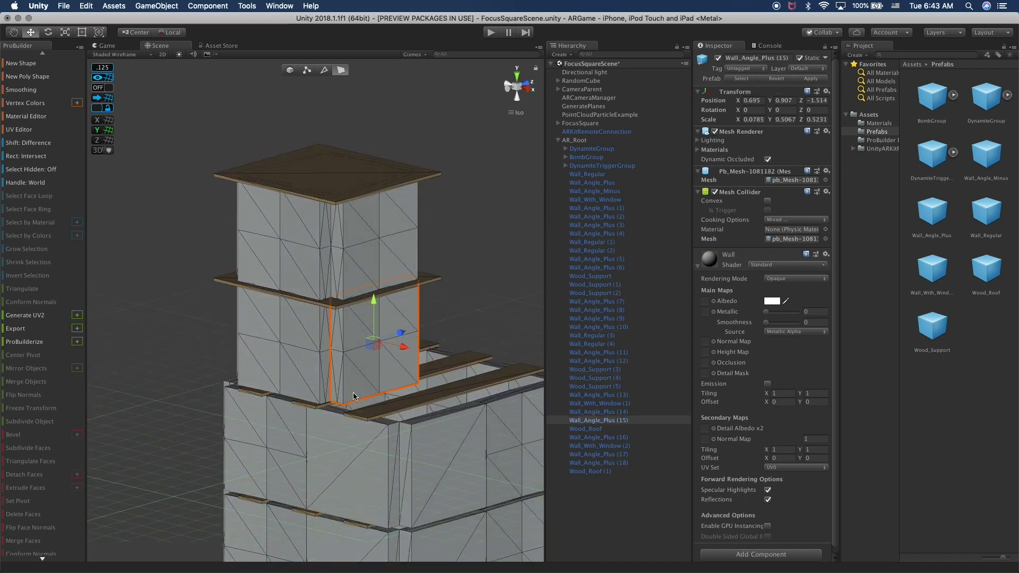
left_click(320, 409)
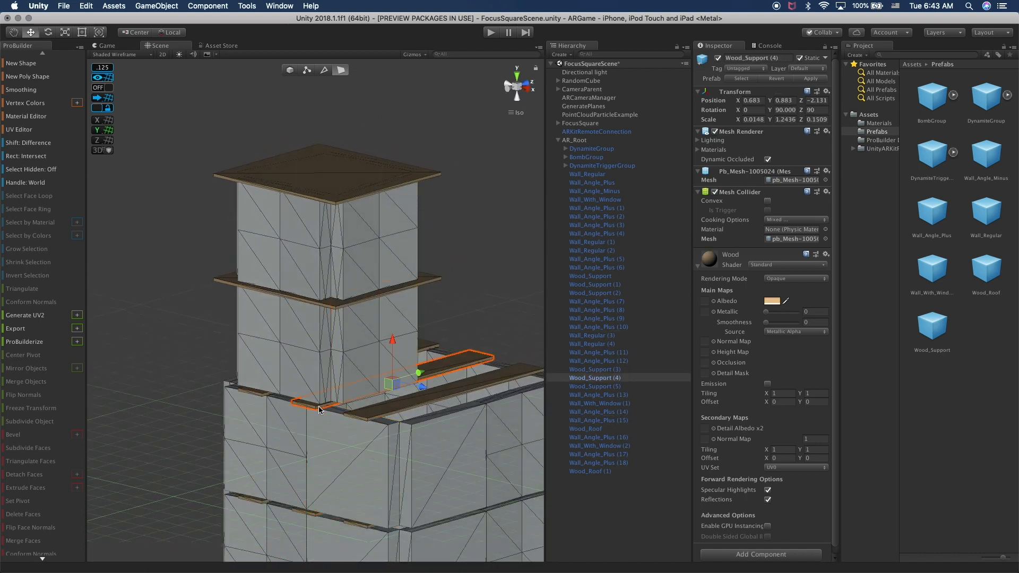
left_click_drag(319, 407, 449, 423, "alt")
left_click_drag(400, 382, 417, 381)
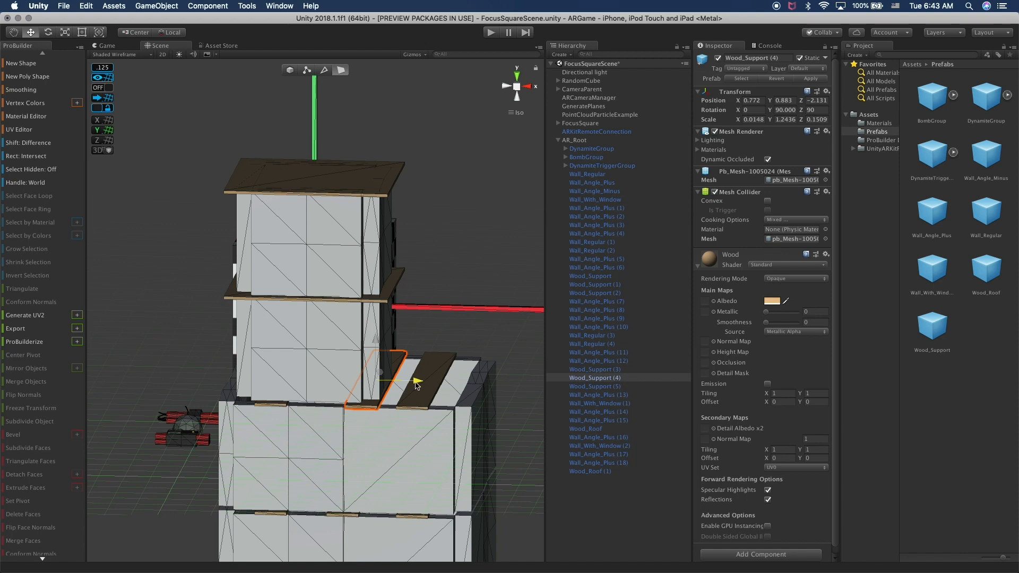
left_click(415, 407)
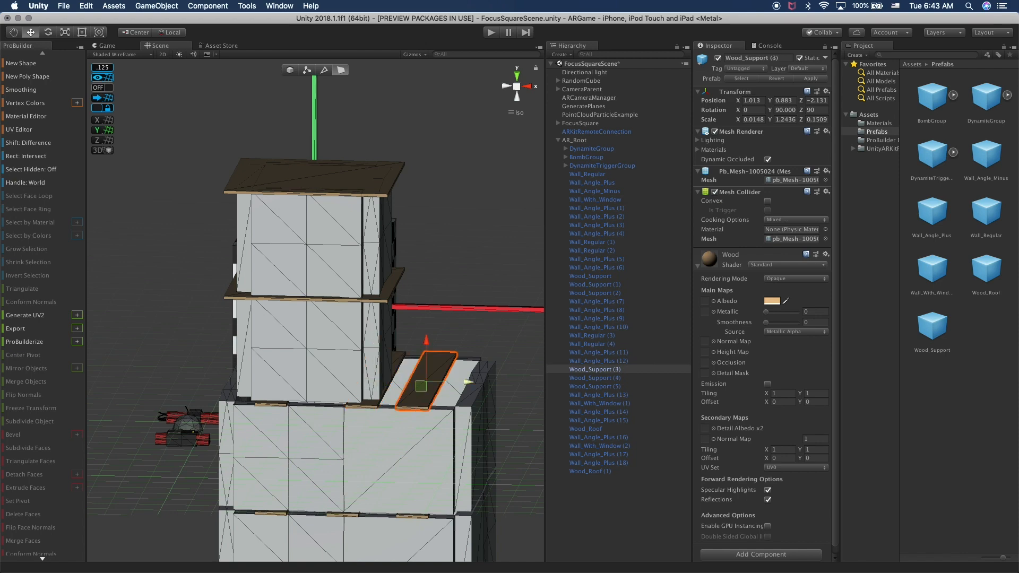
left_click_drag(468, 382, 477, 382)
Duplicate the plank Wood_Support (5) and place the copy at X 0.516, midway under the third-storey room.
left_click_drag(404, 407, 321, 381, "alt")
left_click(300, 409)
left_click(310, 403)
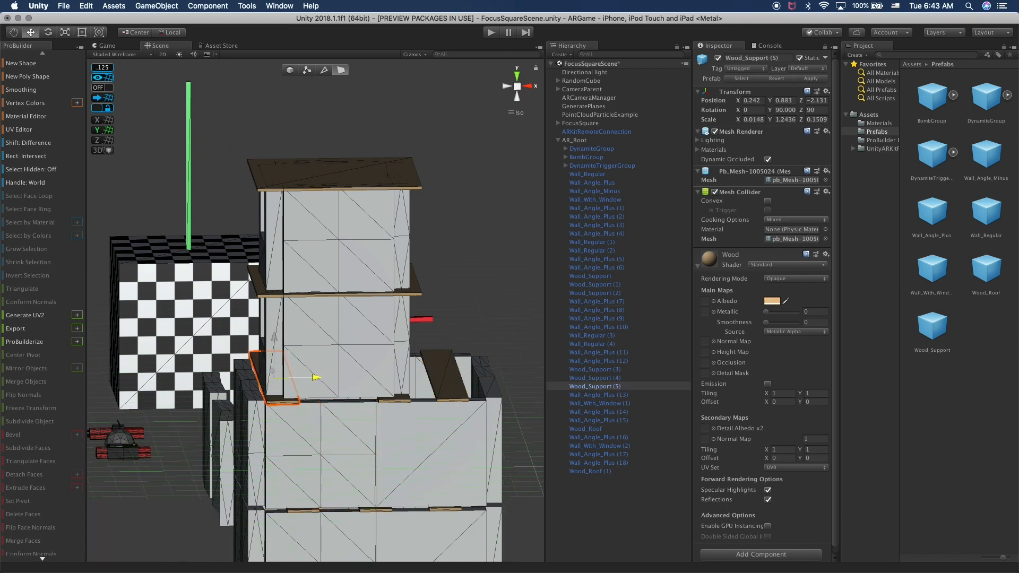
key("super+d")
left_click_drag(318, 382, 373, 378)
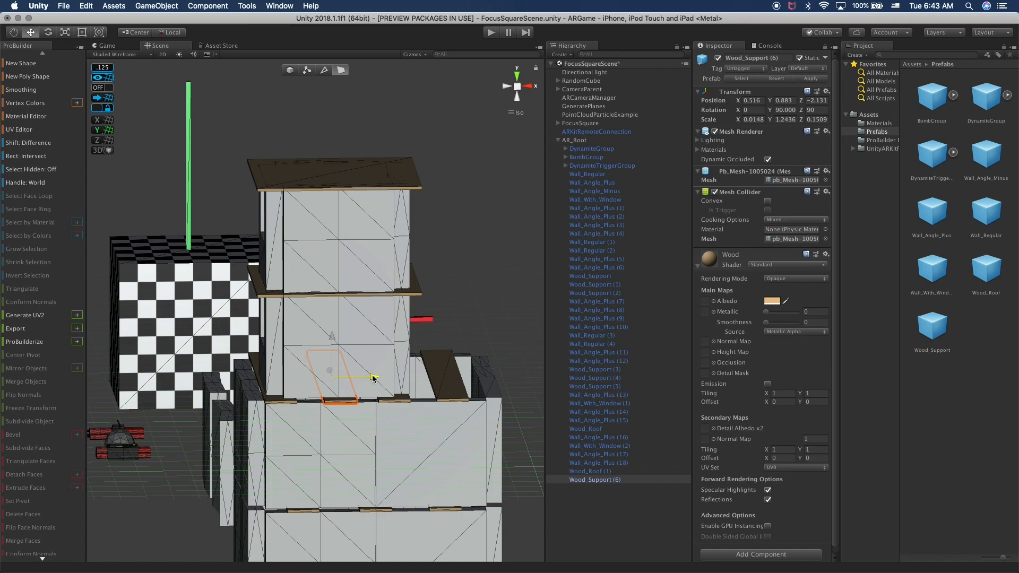
left_click(481, 312)
Examine the finished tower from all around and the original wall and explosive pieces beside it.
left_click_drag(481, 312, 536, 372, "alt")
left_click_drag(96, 374, 424, 399, "alt")
scroll(315, 310, "down", 2)
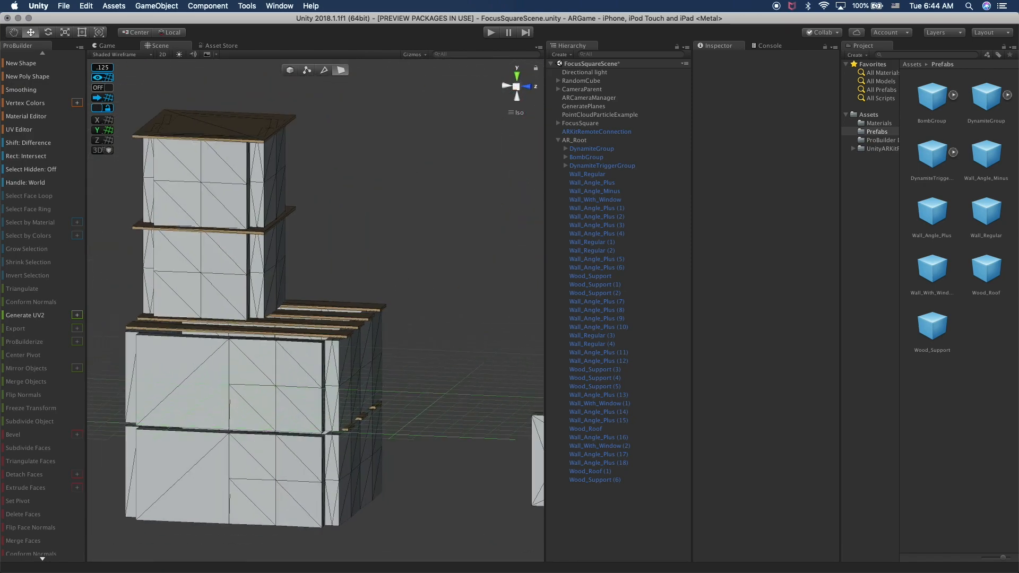
left_click_drag(351, 344, 178, 321, "alt")
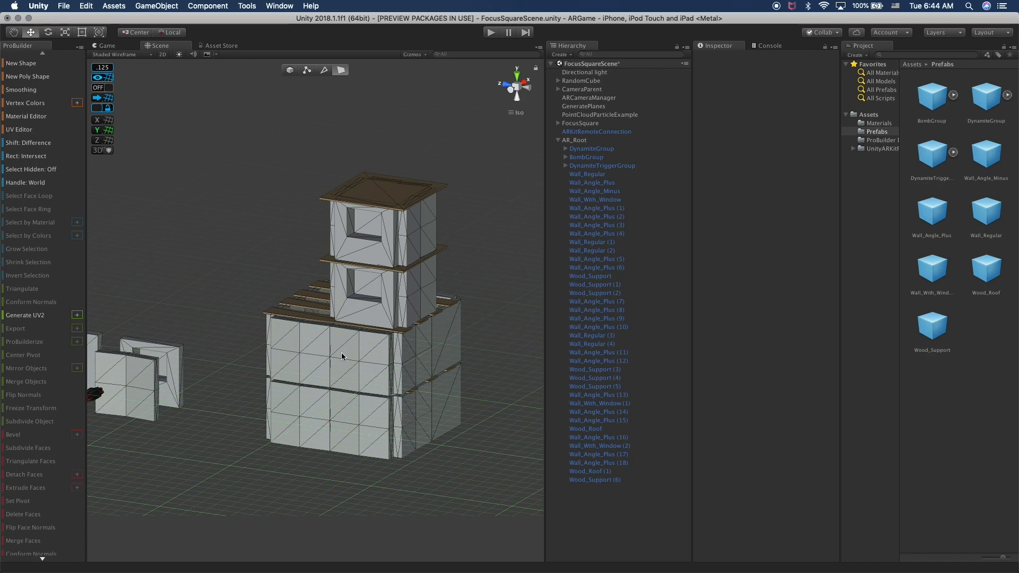
left_click_drag(335, 382, 313, 340, "alt")
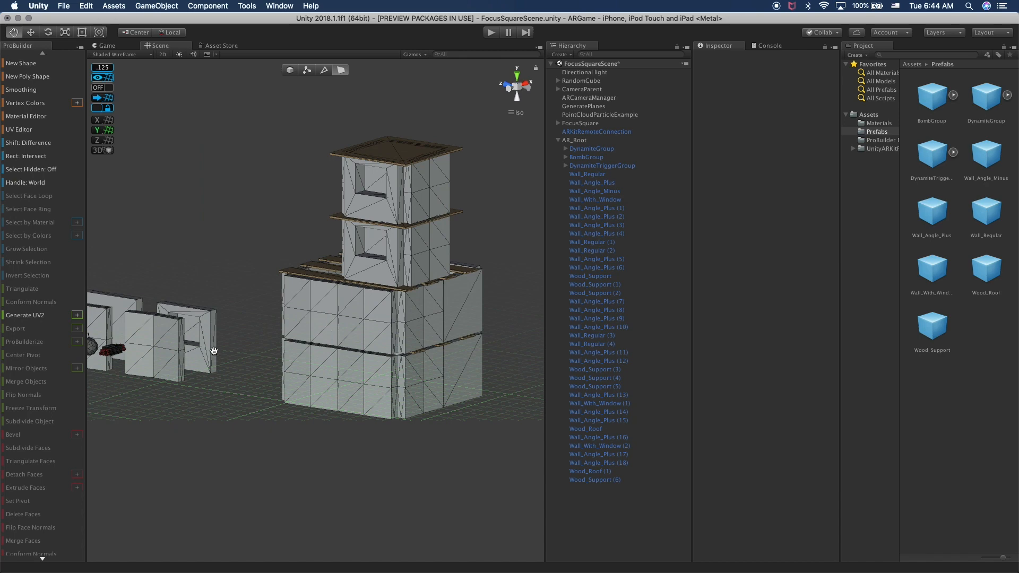
middle_click_drag(214, 350, 299, 355)
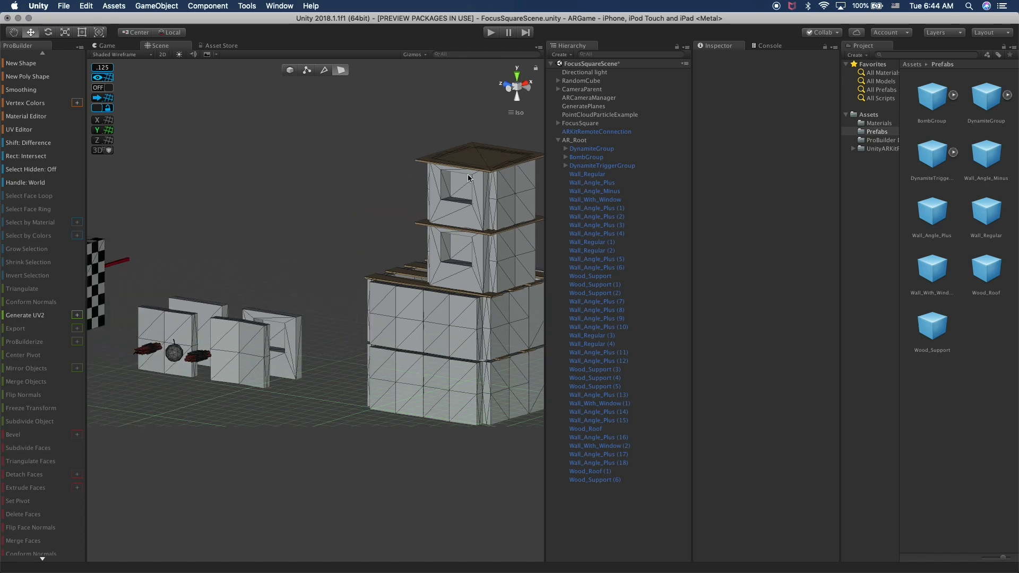
left_click(624, 175)
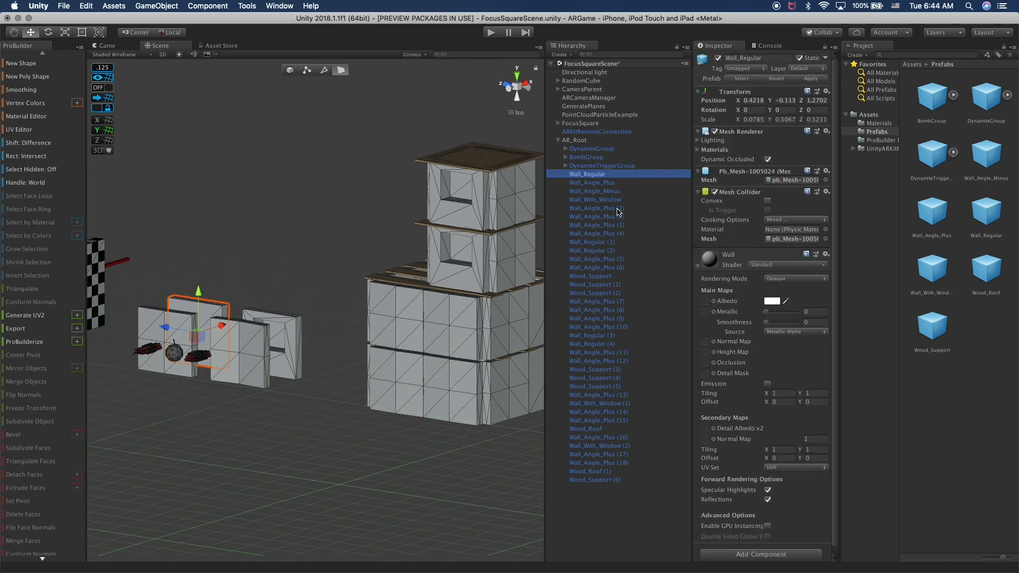
Duplicate DynamiteGroup and move the copy along Z to about -1.594, in front of the tower's lower wall.
left_click(156, 352)
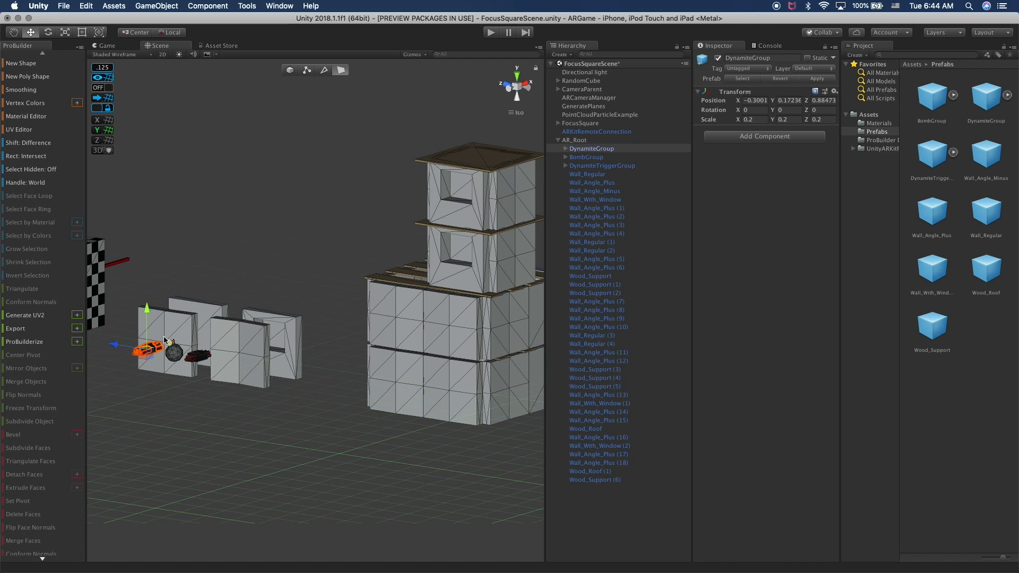
left_click(603, 150)
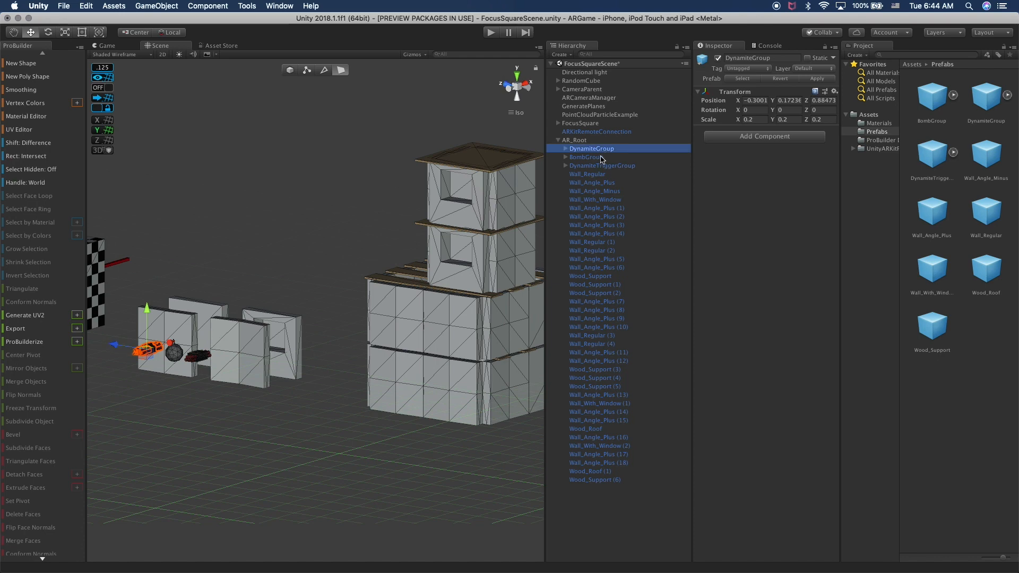
key("super+d")
left_click_drag(114, 345, 367, 385)
key("f")
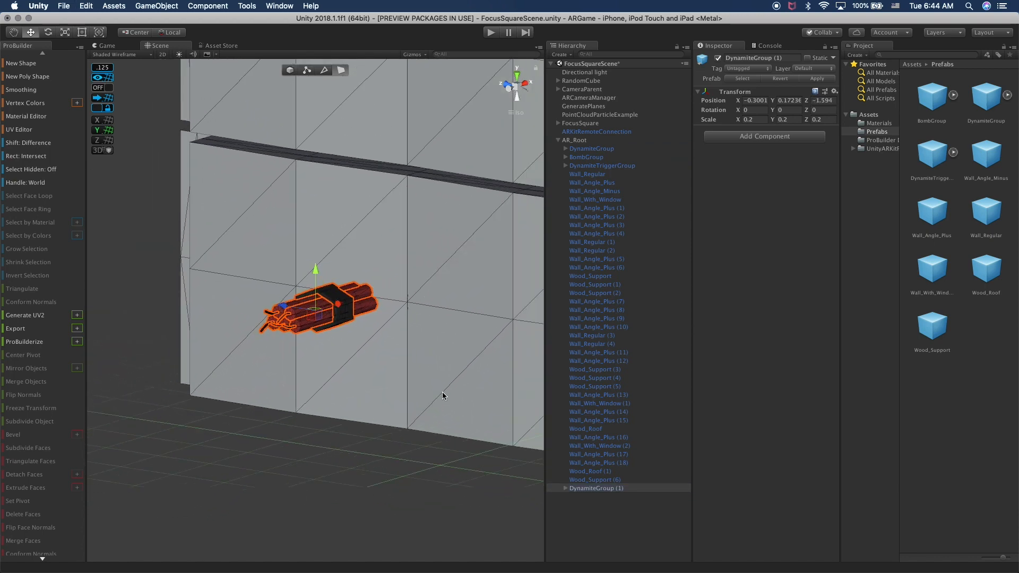
Stand the dynamite copy upright by setting its Y rotation to 180 and Z rotation to -90.
key("e")
mouse_move(339, 319)
left_mouse_down()
mouse_move(226, 322)
mouse_move(340, 319)
left_mouse_up()
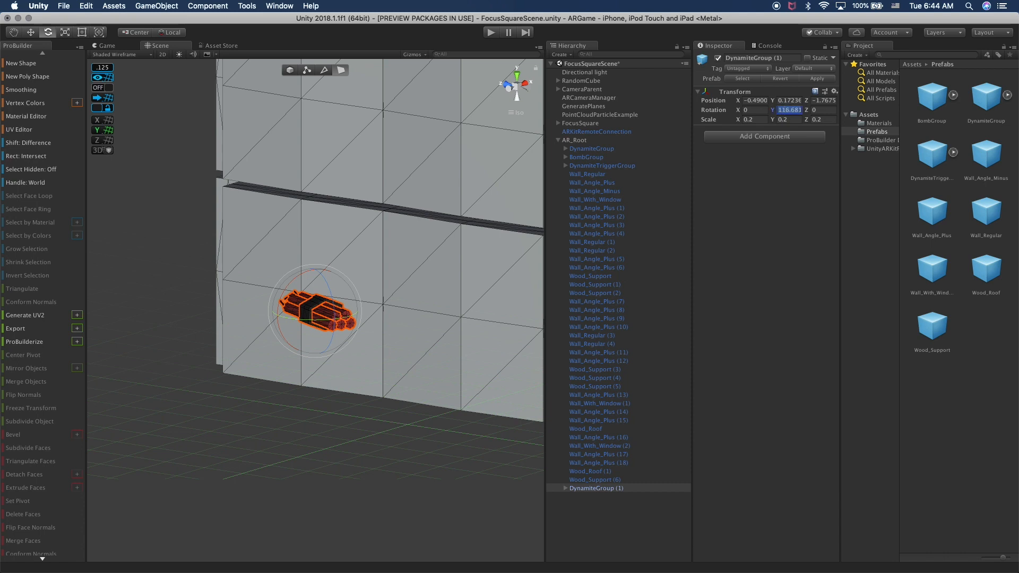
type("90")
key("BackSpace")
key("BackSpace")
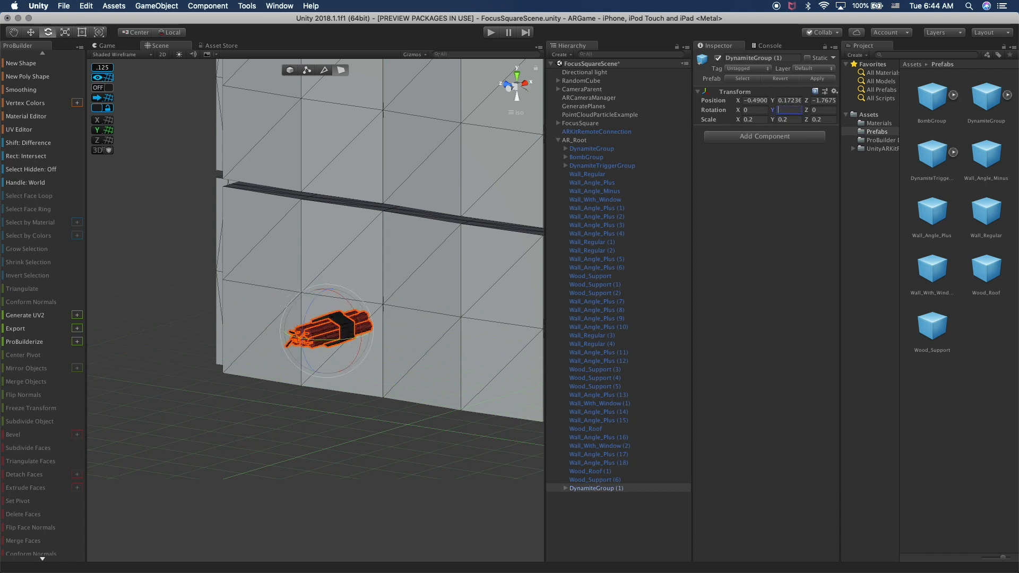
type("180")
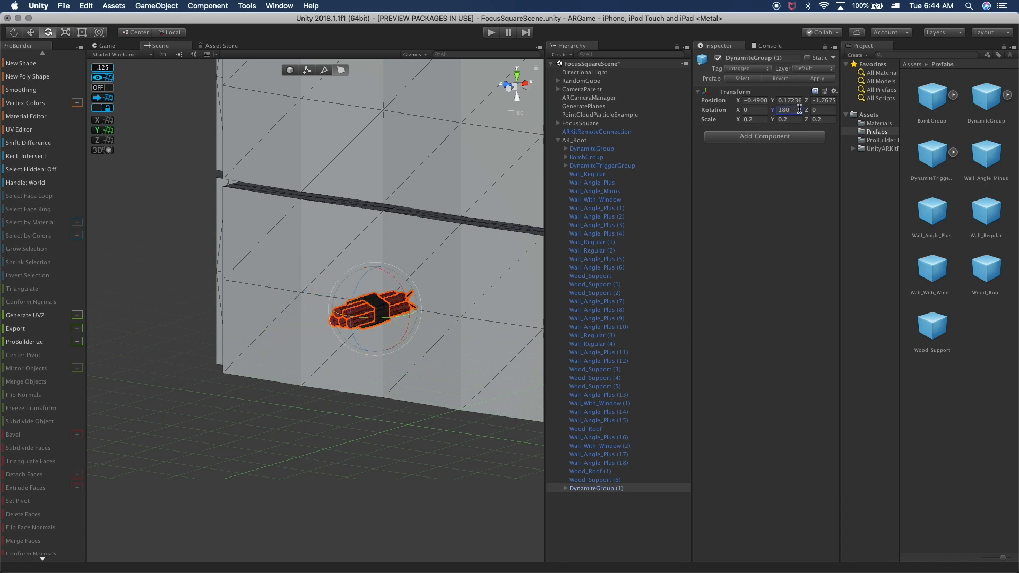
left_click_drag(806, 112, 715, 114)
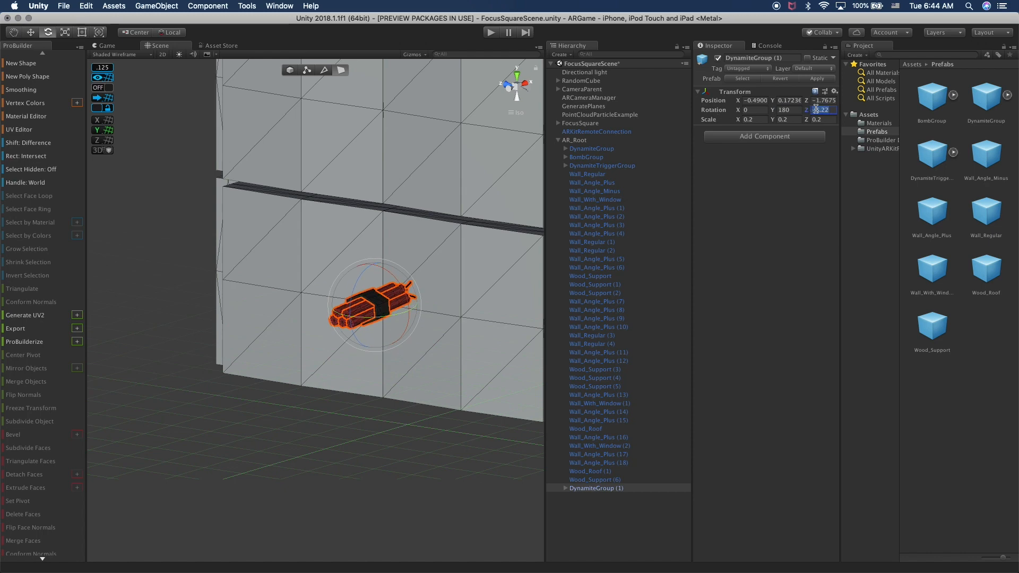
type("-90")
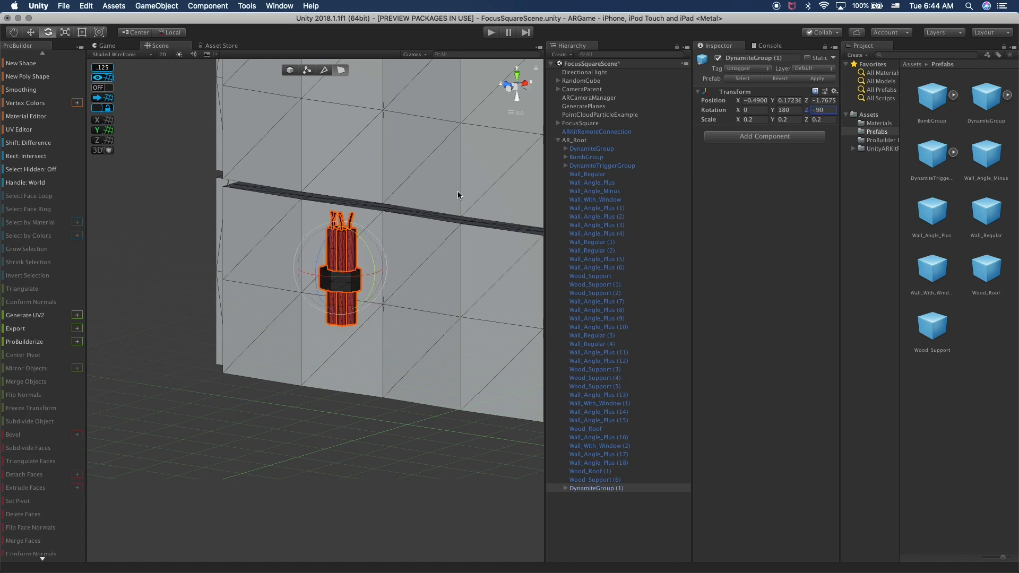
Attach the upright dynamite to the second-storey front wall at X -0.006, Y 0.475, Z -1.797.
scroll(454, 202, "down", 5)
middle_click_drag(453, 202, 377, 293)
left_click_drag(377, 294, 380, 294, "alt")
middle_click_drag(380, 294, 407, 318)
key("w")
left_click_drag(438, 378, 308, 373, "alt")
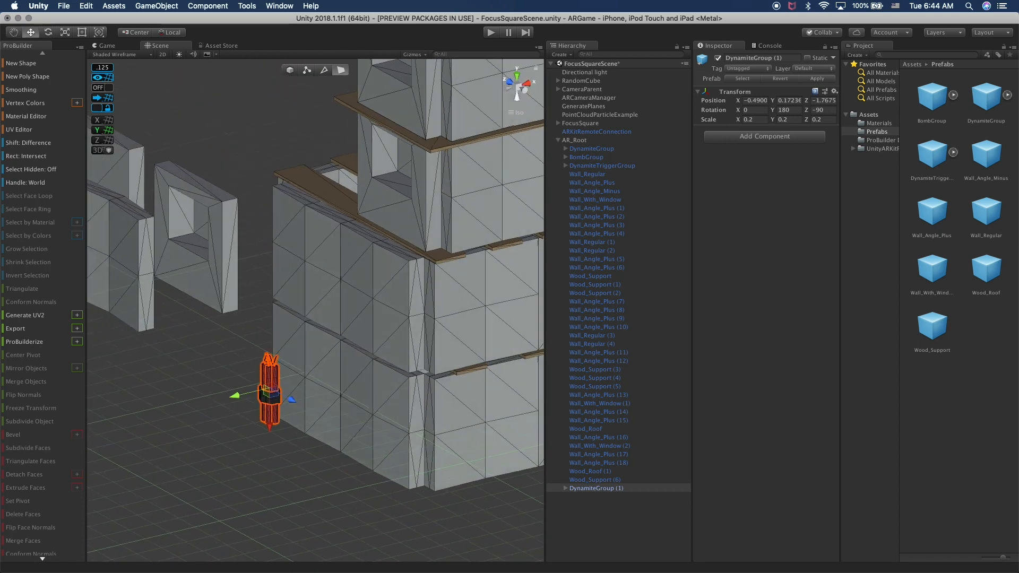
left_click_drag(242, 399, 381, 334)
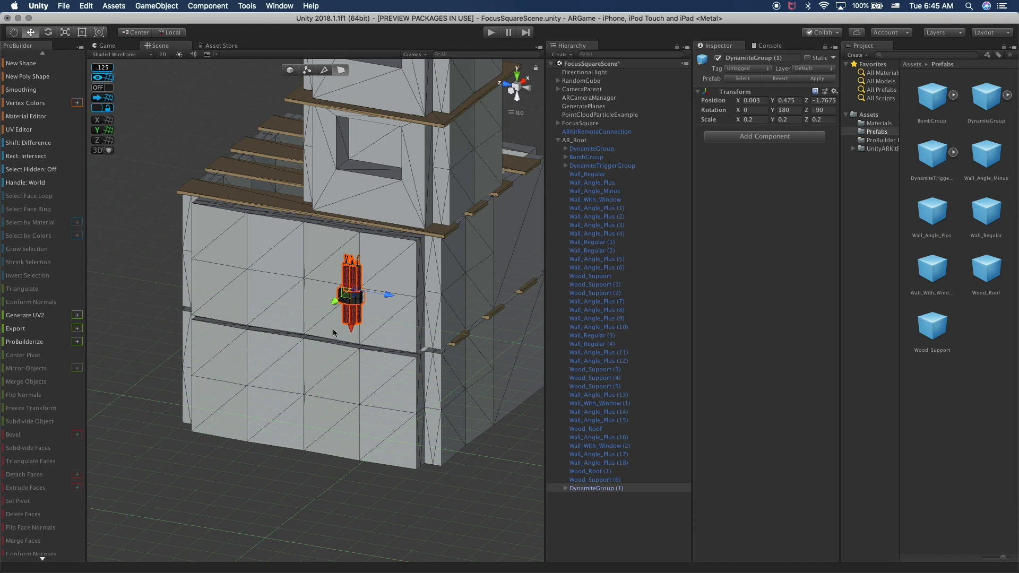
left_click_drag(396, 294, 341, 307)
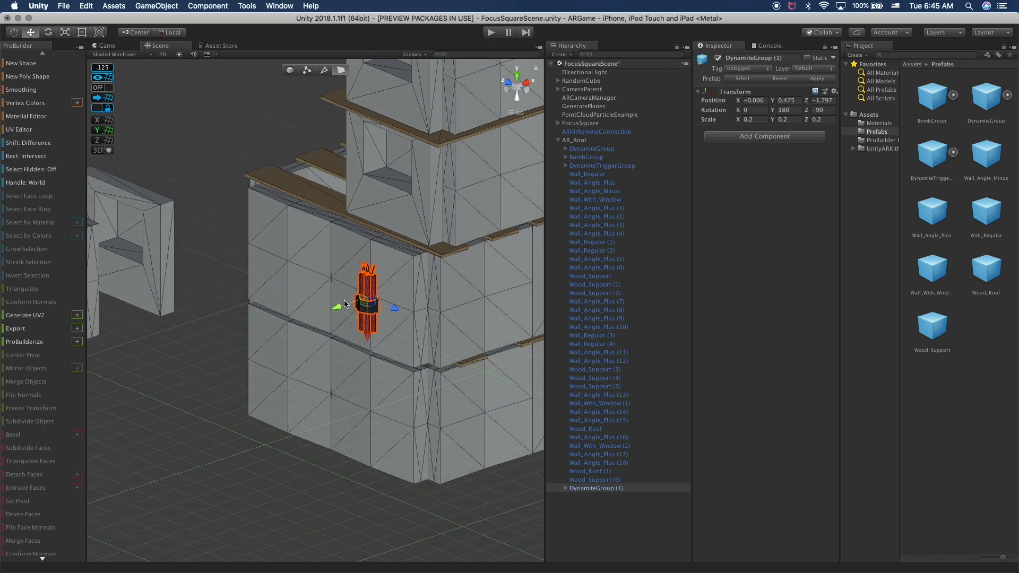
left_click_drag(344, 304, 402, 306, "alt")
Duplicate the upright dynamite and place the copy on the ground-storey front wall at Y -0.032, Z -1.276.
key("super+d")
left_click_drag(391, 291, 221, 433)
left_click_drag(276, 403, 271, 403)
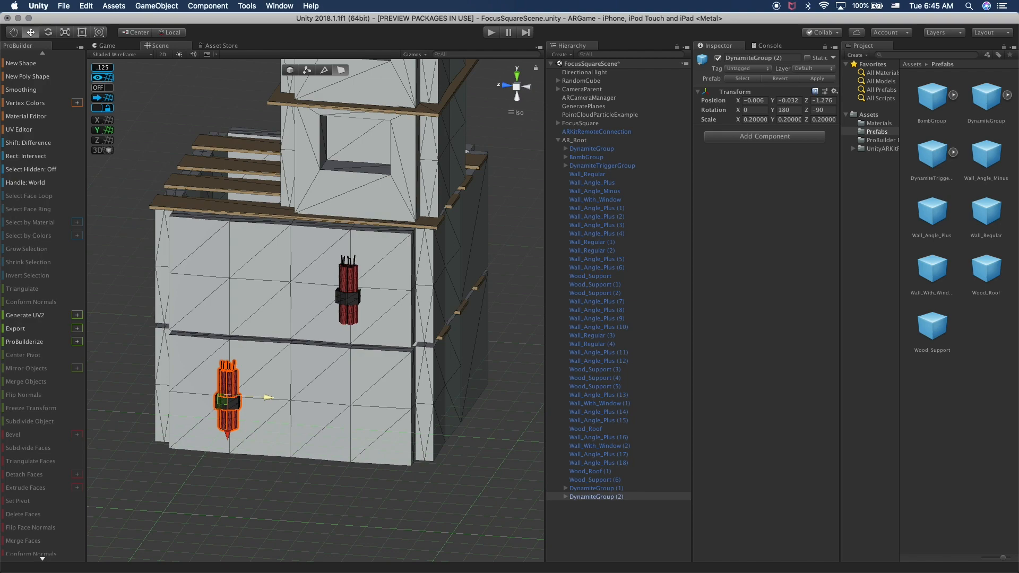
middle_click_drag(279, 354, 353, 330)
left_click_drag(353, 330, 398, 365, "alt")
middle_click_drag(326, 311, 348, 381)
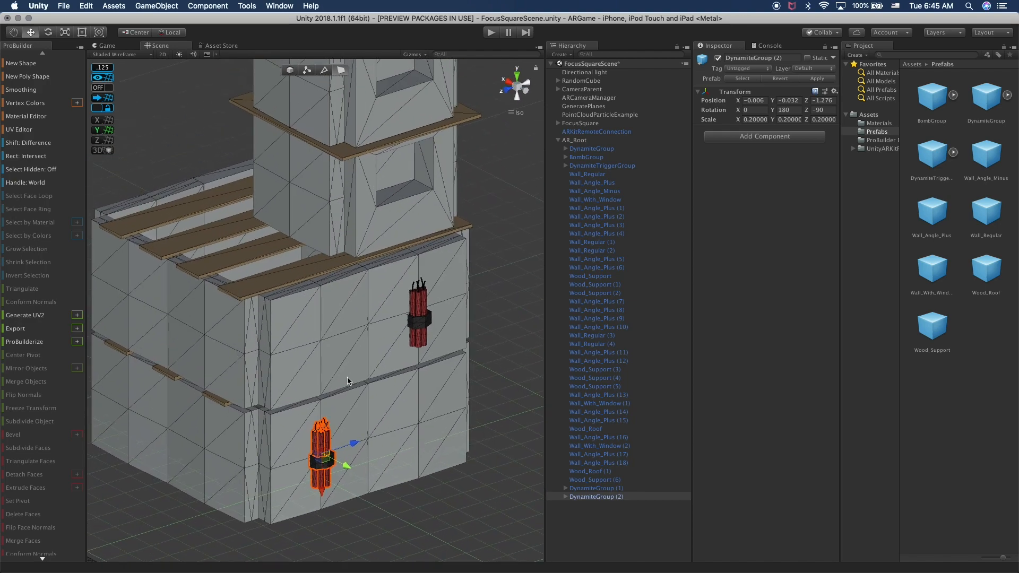
scroll(489, 350, "down", 2)
left_click(489, 350)
Duplicate DynamiteTriggerGroup and move the copy over to the tower, raising it to the top roof's height.
scroll(489, 350, "down", 5)
left_click_drag(489, 350, 297, 354, "alt")
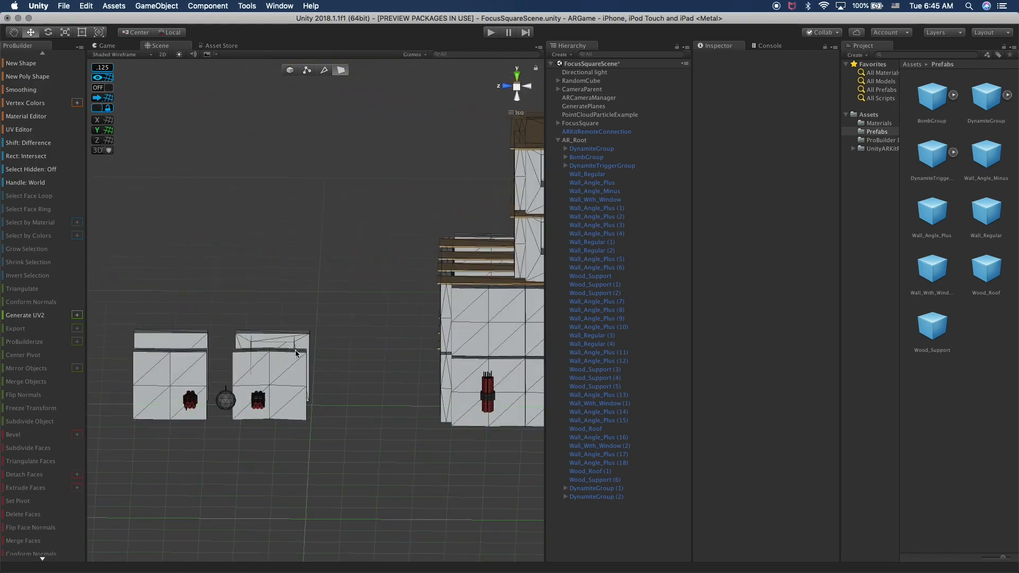
left_click(225, 401)
left_click_drag(233, 403, 260, 398, "alt")
left_click(191, 405)
left_click(600, 181)
left_click(600, 168)
key("super+d")
left_click_drag(142, 408, 366, 406)
left_click_drag(407, 366, 467, 126)
Position the DynamiteTriggerGroup copy over the top roof at about X 0.575, Z -1.714.
middle_click_drag(469, 154, 339, 242)
left_click(519, 79)
left_click_drag(268, 281, 400, 286)
left_click_drag(358, 243, 359, 315)
left_click_drag(402, 353, 373, 275)
Adjust the DynamiteTriggerGroup copy's height to about Y 1.939 so it rests on the top roof.
key("f")
left_click_drag(373, 329, 504, 274, "alt")
left_click_drag(315, 269, 315, 266)
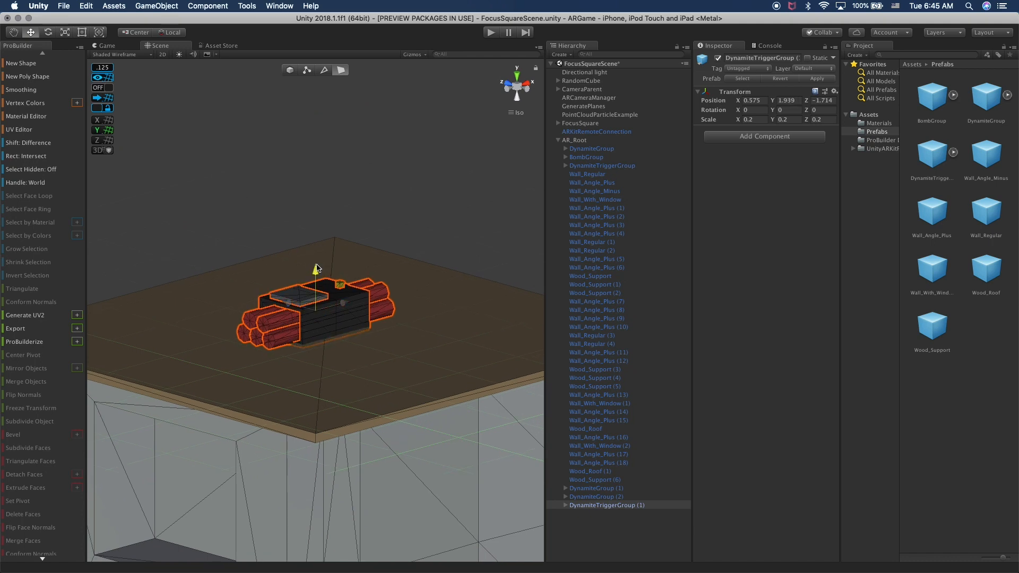
left_click_drag(317, 266, 316, 267)
left_click(418, 264)
scroll(417, 266, "down", 10)
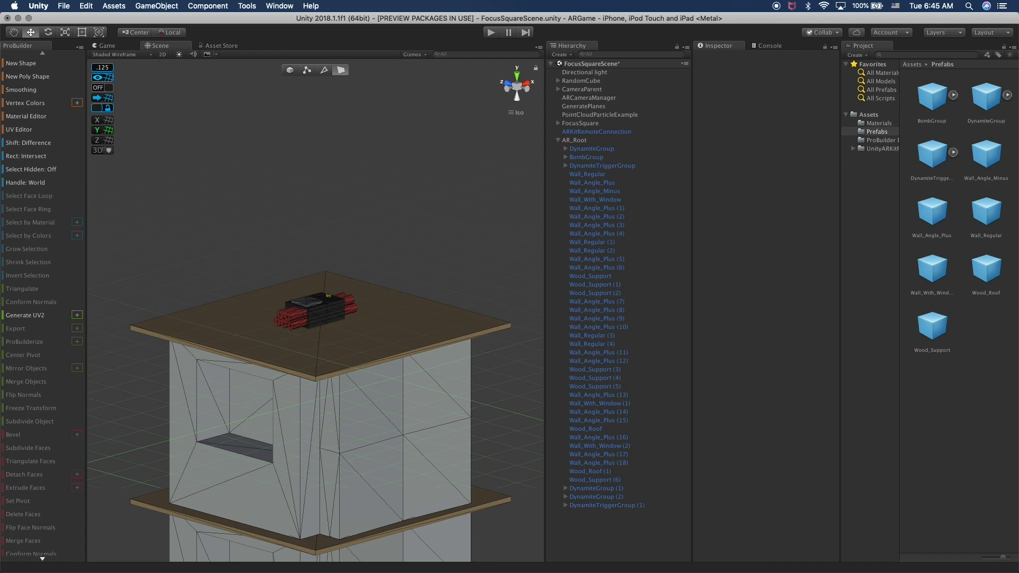
Delete the third-storey wall panel opposite the window to open that side of the tower.
left_click_drag(388, 422, 435, 420, "alt")
middle_click_drag(436, 421, 450, 382)
scroll(450, 382, "up", 4)
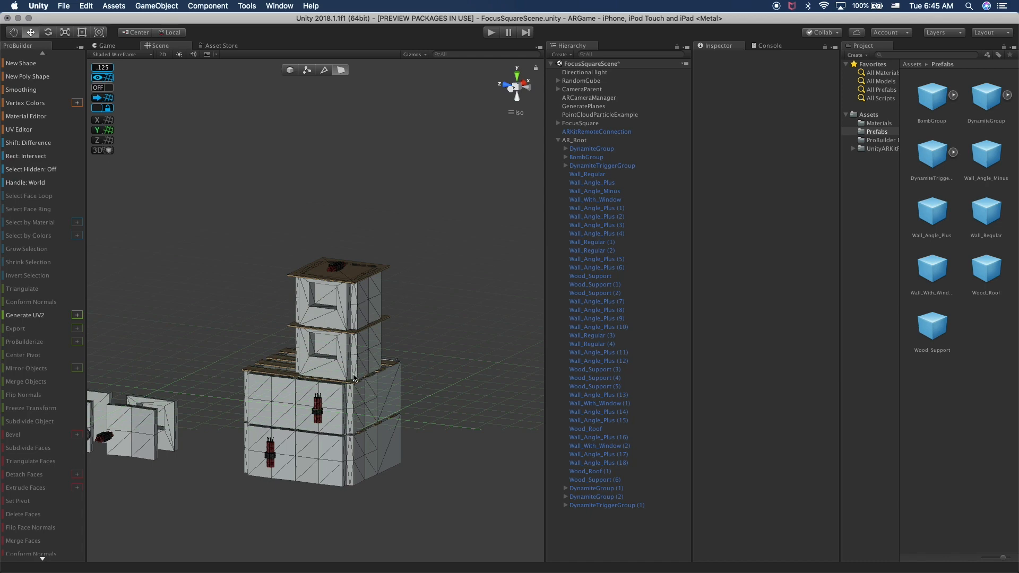
left_click_drag(433, 358, 255, 373, "alt")
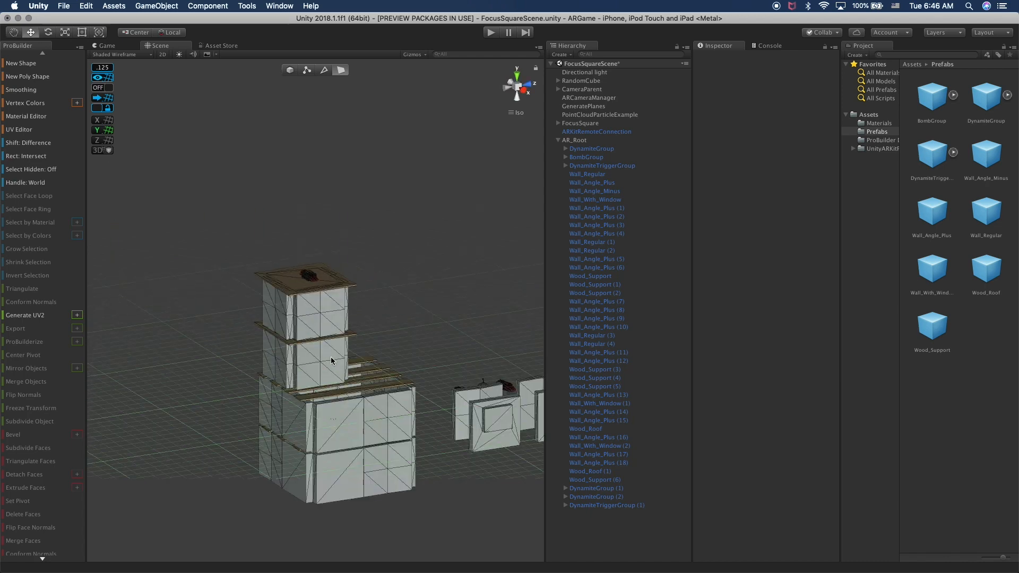
left_click(328, 361)
key("Delete")
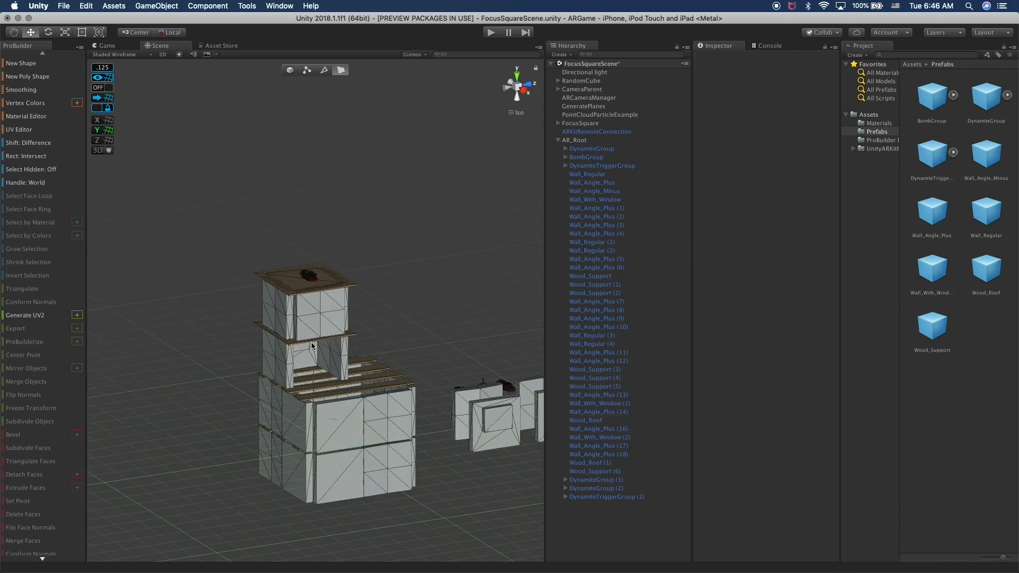
Duplicate BombGroup and move the copy into the opened third storey, at about X 0.433, Y 1.037, Z -1.707.
left_click_drag(292, 378, 350, 361, "alt")
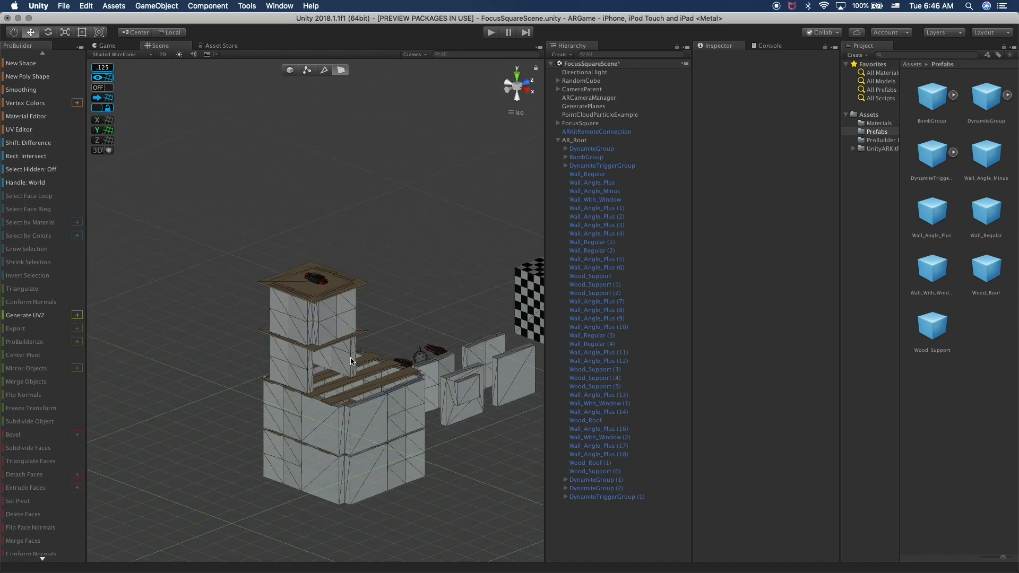
left_click(427, 357)
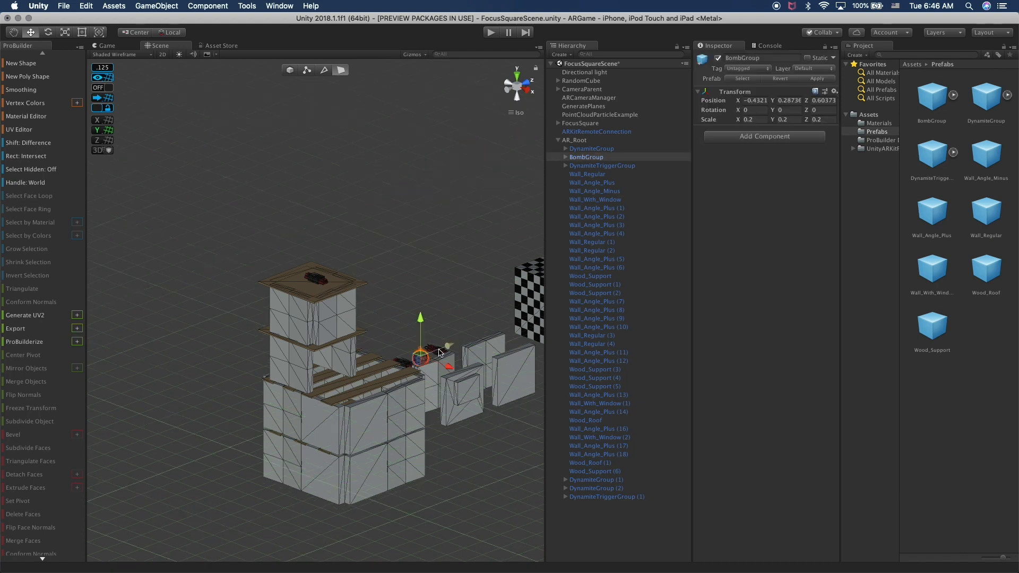
key("super+d")
left_click_drag(449, 367, 397, 387)
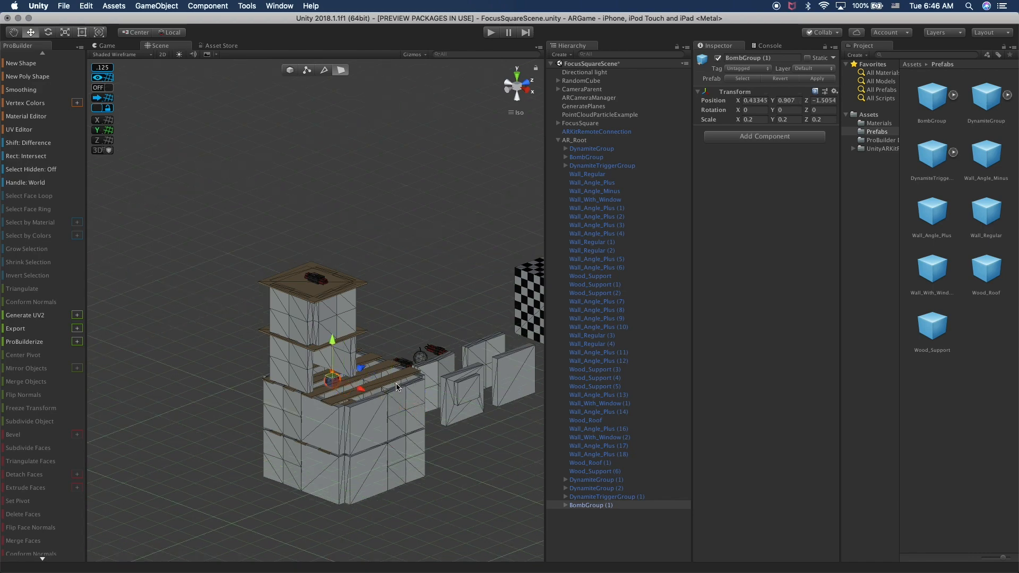
left_click_drag(334, 347, 214, 319)
key("f")
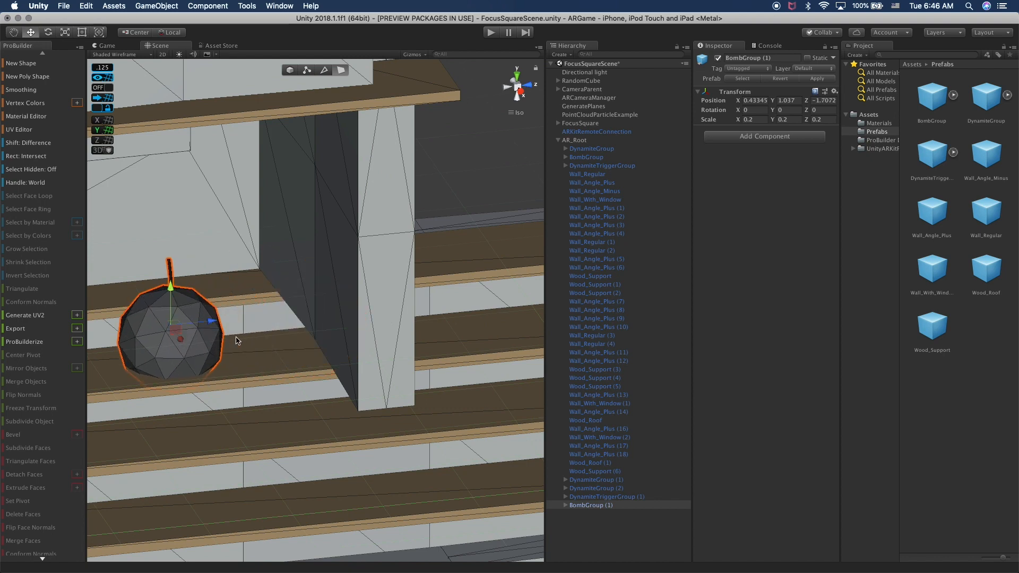
Centre the bomb copy in the wall opening at Z -1.78 and raise it to Y 1.057 above the planks.
scroll(325, 394, "down", 5)
scroll(325, 394, "down", 2)
middle_click_drag(324, 394, 372, 413)
left_click_drag(372, 413, 313, 406, "alt")
left_click_drag(330, 340, 305, 340)
left_click_drag(258, 306, 258, 299)
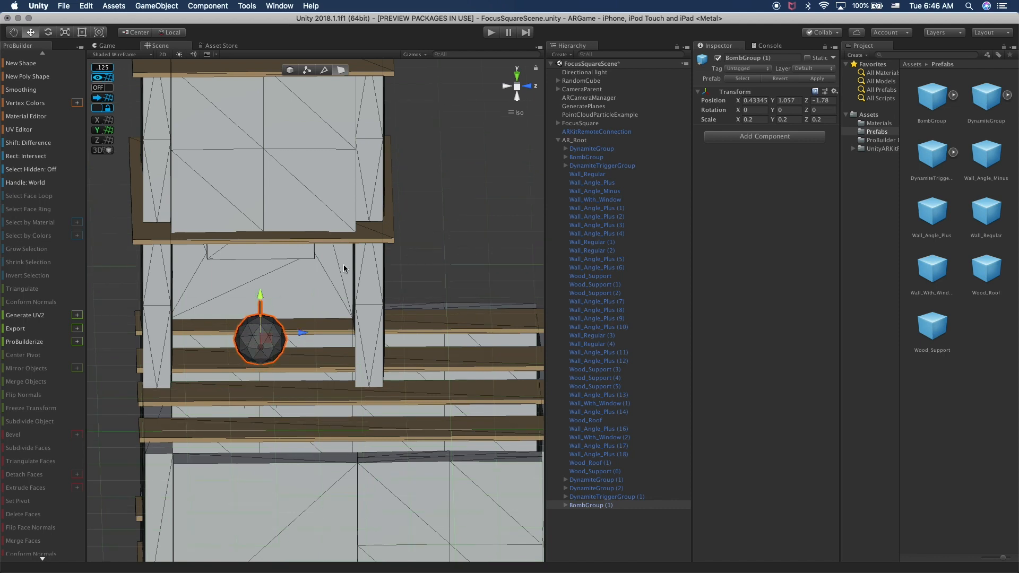
Examine the tower from several sides, including the bomb in the open storey and the dynamite on the front walls.
left_click(475, 239)
middle_click_drag(264, 259, 378, 254)
left_click_drag(378, 254, 455, 317, "alt")
scroll(455, 317, "down", 3)
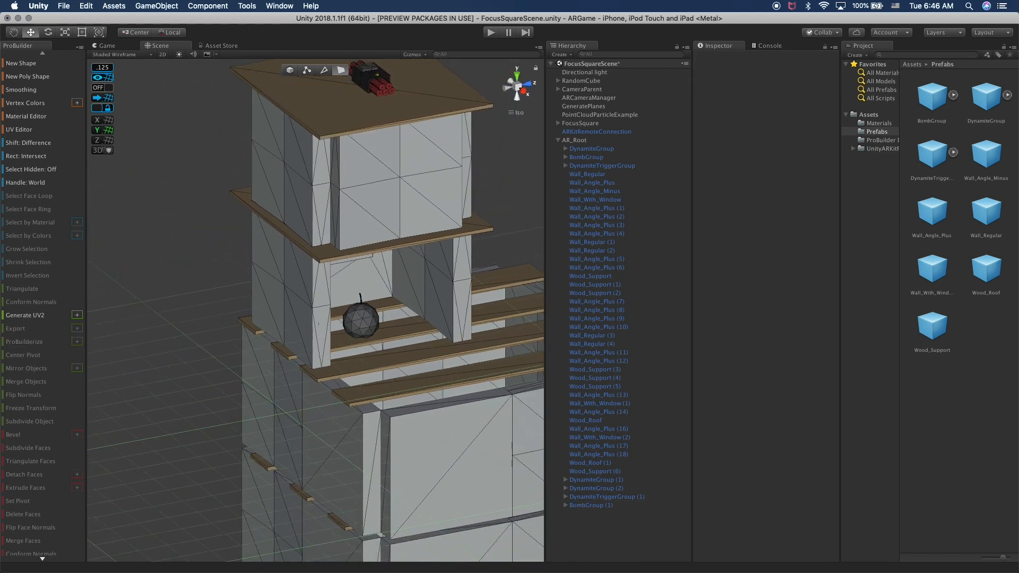
scroll(372, 232, "down", 5)
left_click_drag(371, 231, 332, 198, "alt")
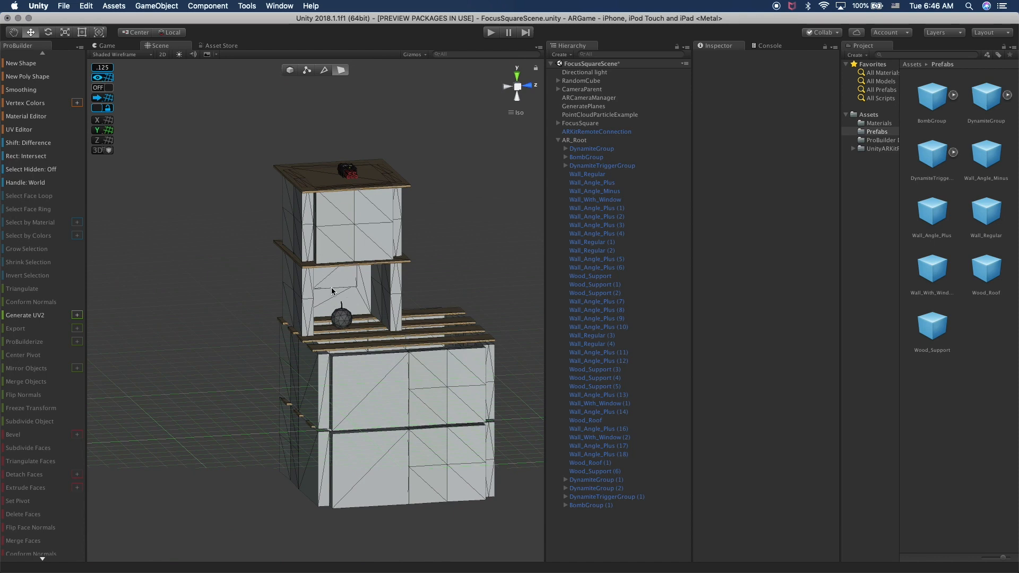
left_click_drag(282, 220, 453, 289, "alt")
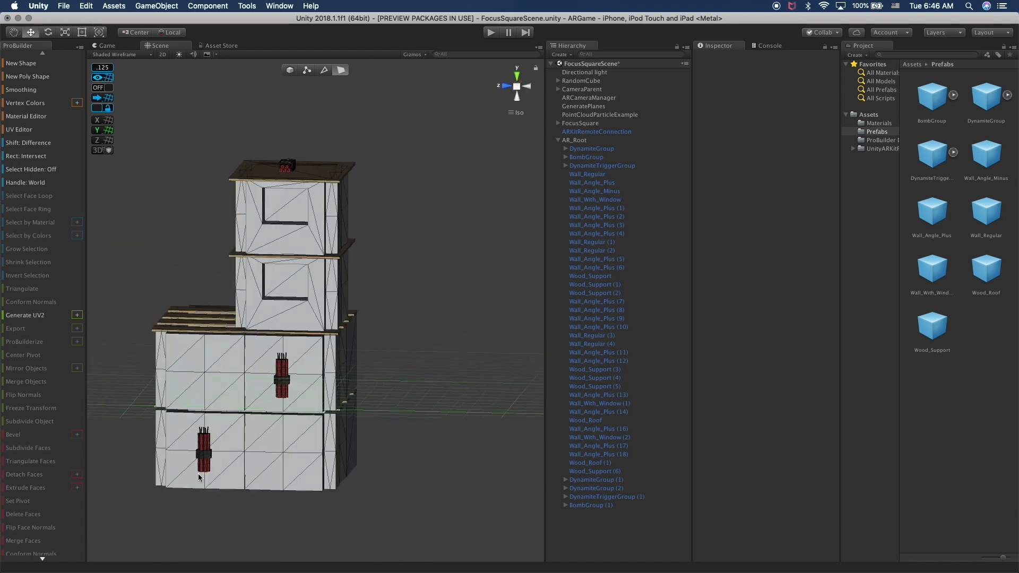
left_click_drag(439, 360, 329, 398, "alt")
left_click_drag(452, 300, 258, 387, "alt")
Check the placement of the front-wall dynamite, the trigger group on the top roof and the bomb by selecting each.
left_click(341, 320)
left_click(258, 388)
left_click(197, 449)
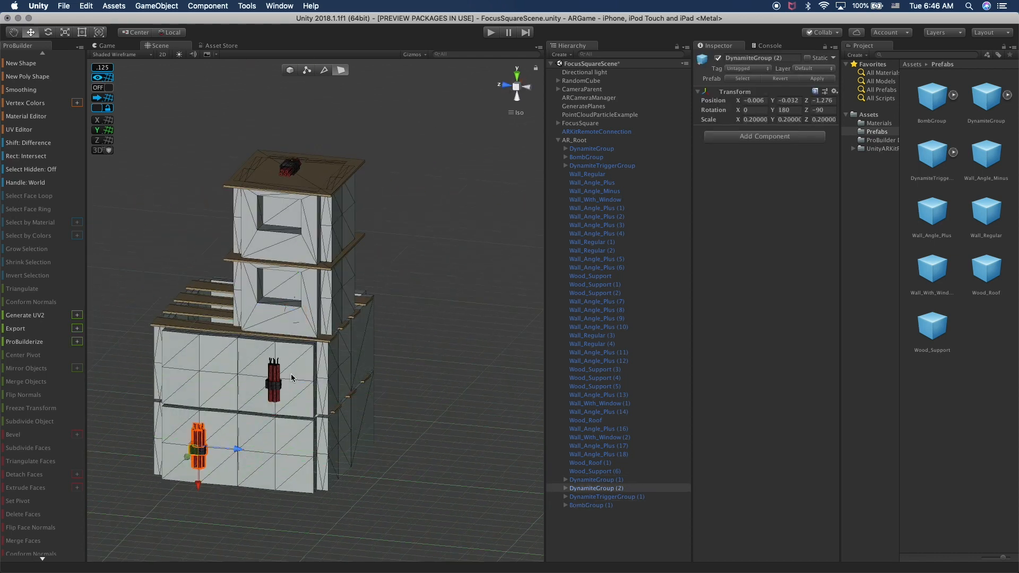
left_click(291, 168)
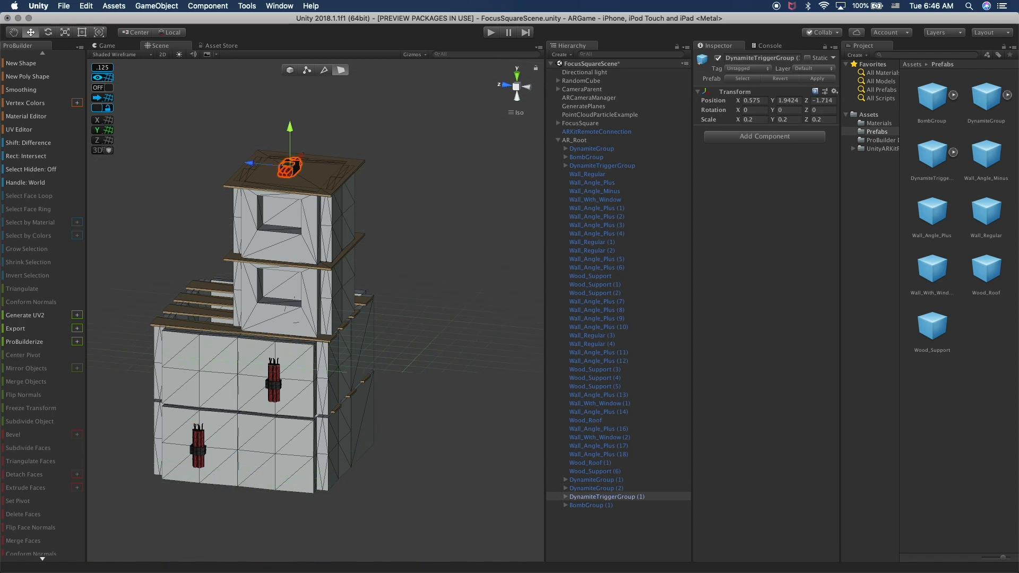
left_click(187, 463)
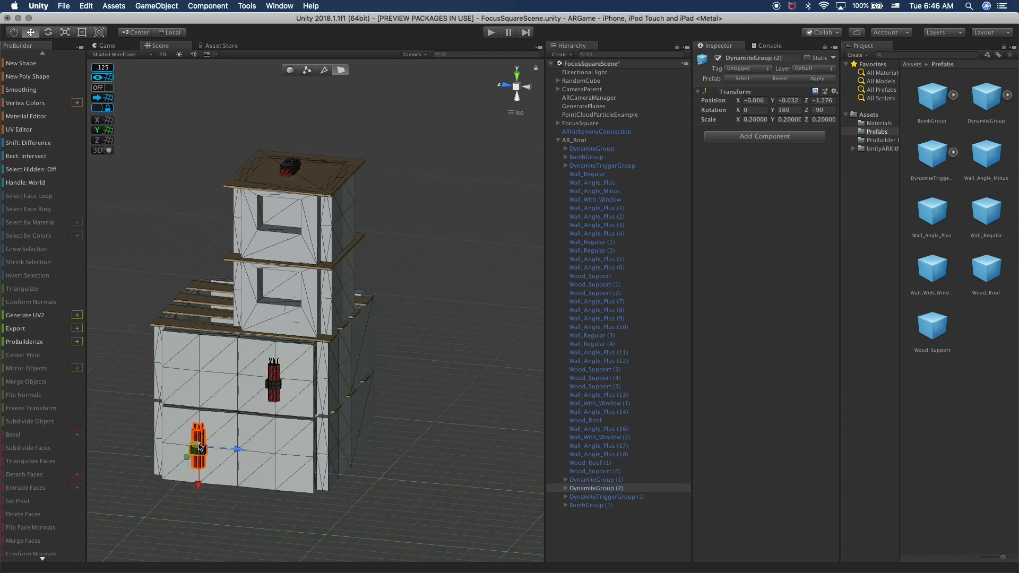
left_click_drag(383, 360, 154, 377, "alt")
left_click_drag(297, 363, 146, 350, "alt")
left_click(343, 317)
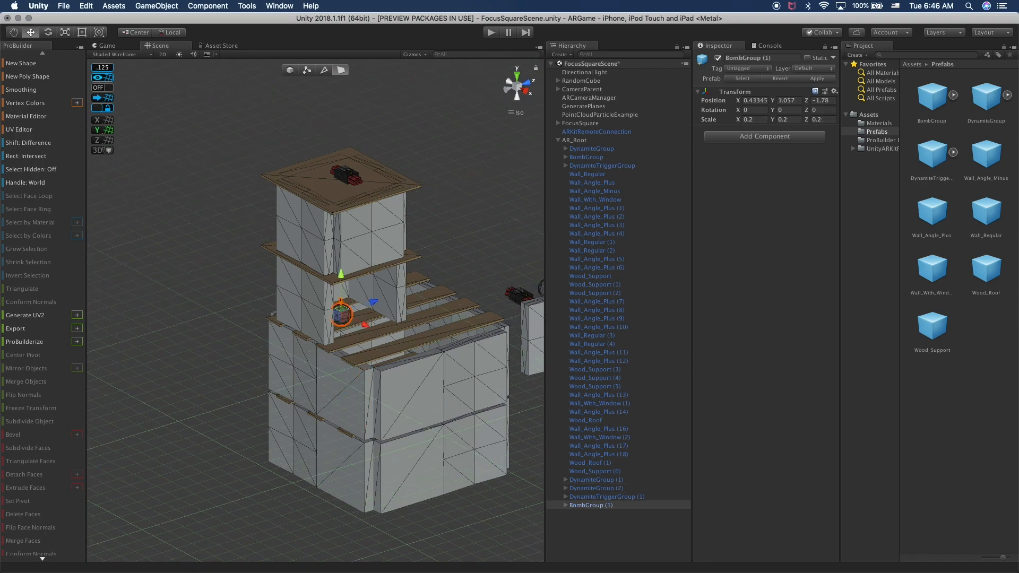
left_click_drag(250, 359, 476, 349, "alt")
left_click_drag(297, 366, 472, 342, "alt")
middle_click_drag(348, 387, 471, 387)
left_click(509, 372)
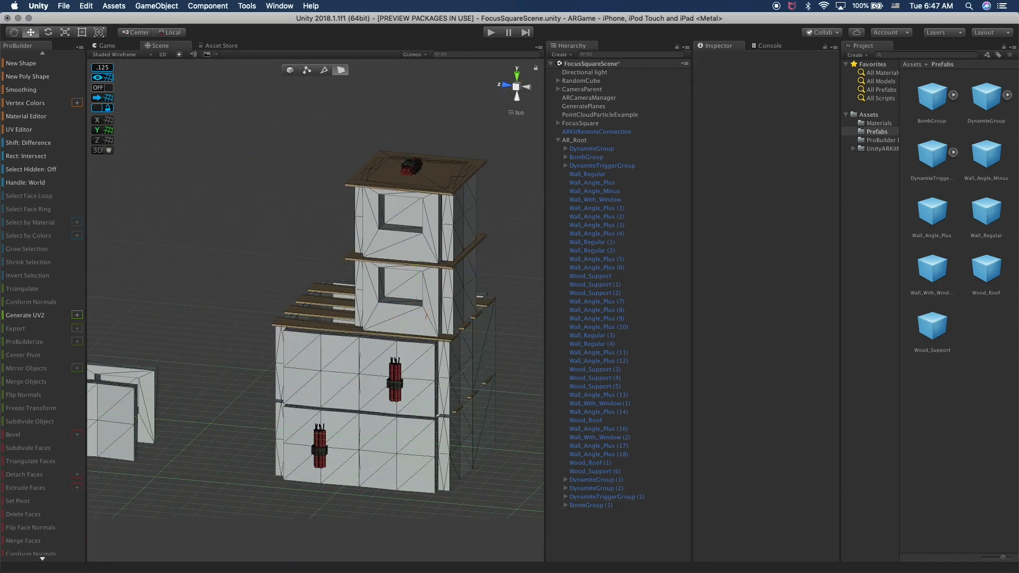
Select AR_Root to check which scene objects it contains, and clear the selection.
scroll(315, 307, "down", 5)
left_click(349, 337)
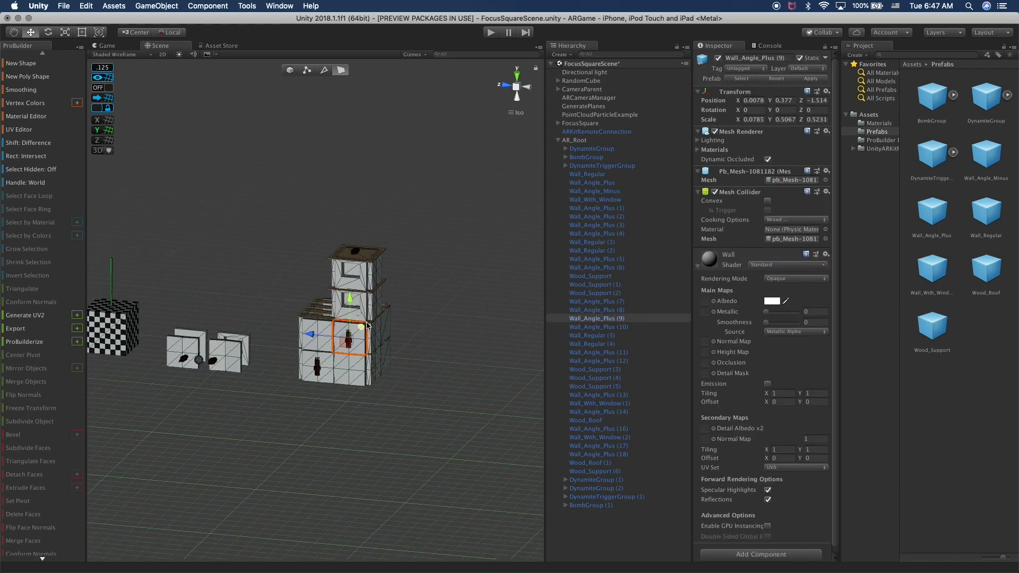
left_click(601, 140)
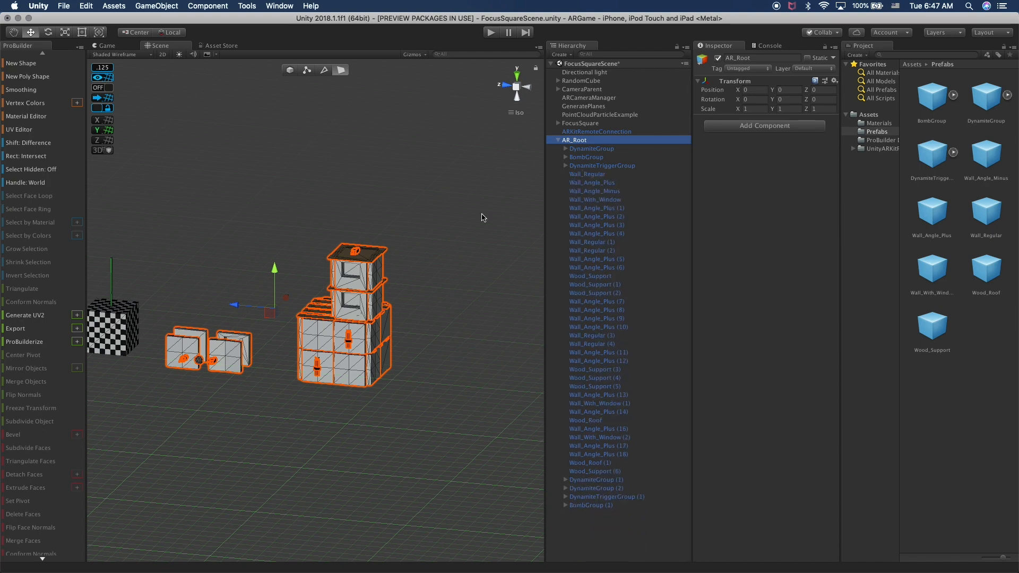
left_click(447, 268)
scroll(449, 269, "up", 10)
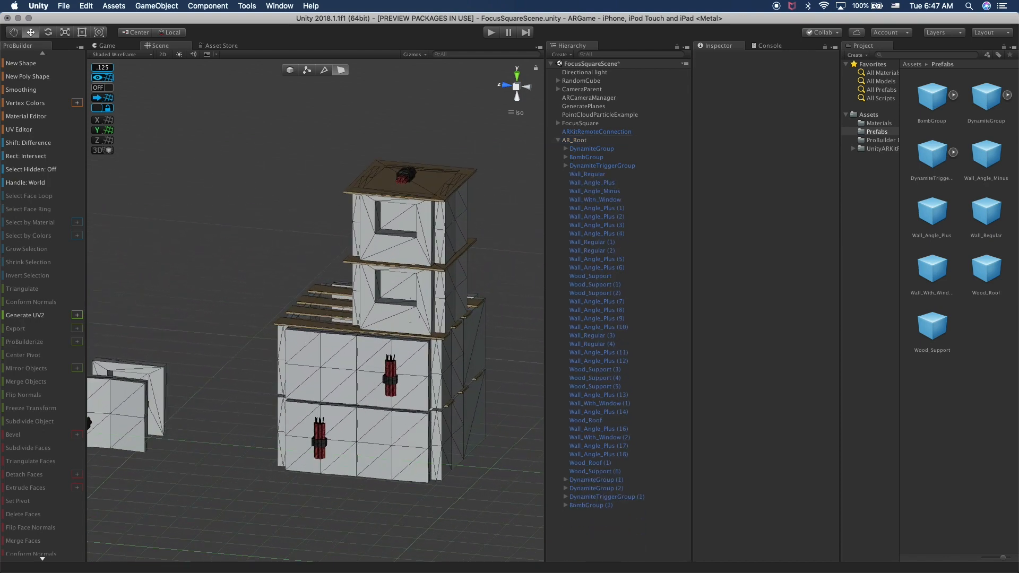
Try a stronger orange albedo, hex E09A38, on the Wood material of the top roof.
middle_click_drag(449, 269, 380, 304)
mouse_move(380, 303)
left_mouse_down("alt")
mouse_move(366, 319)
mouse_move(396, 294)
left_mouse_up("alt")
left_click(412, 209)
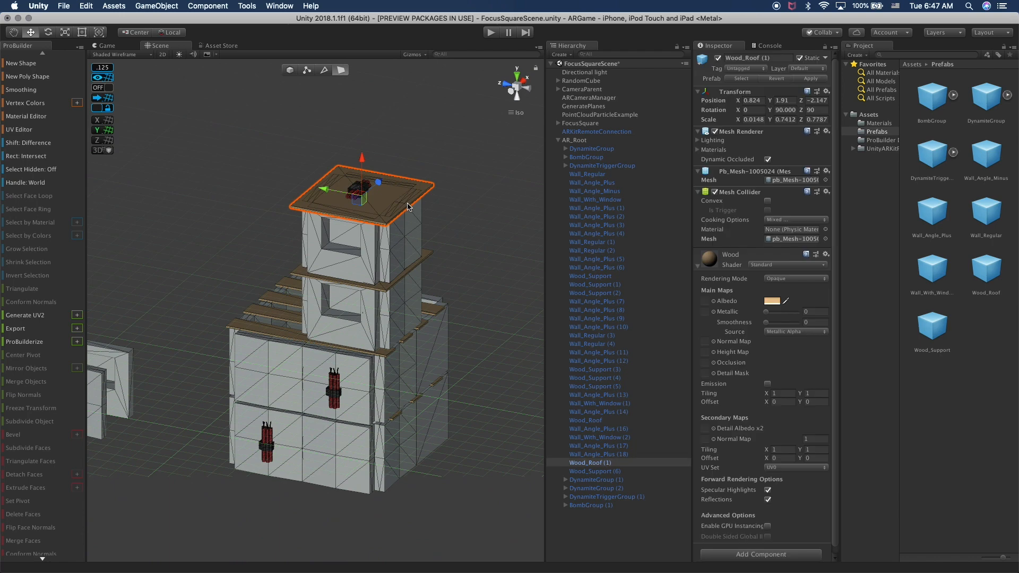
left_click(772, 301)
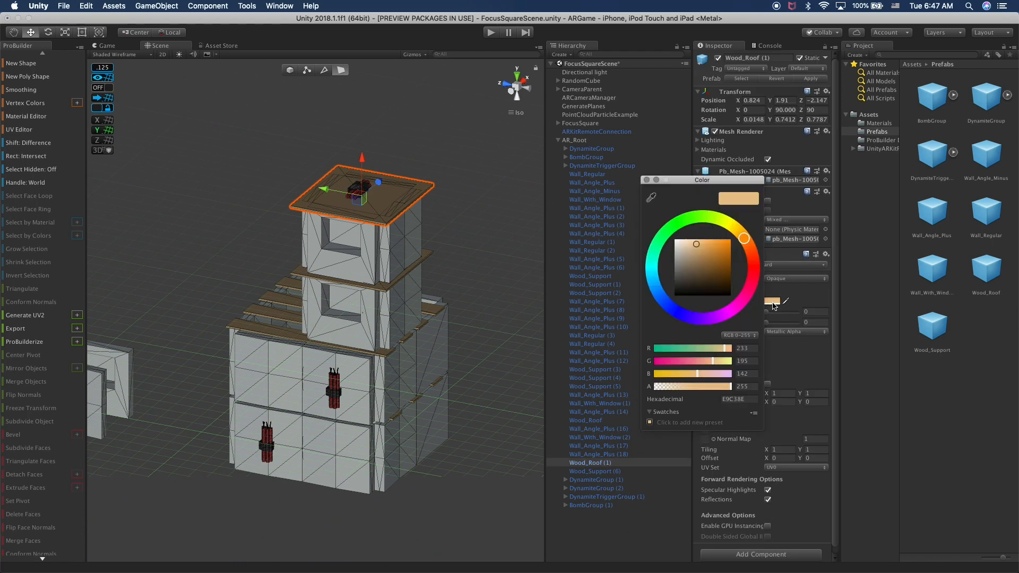
left_click_drag(686, 279, 717, 249)
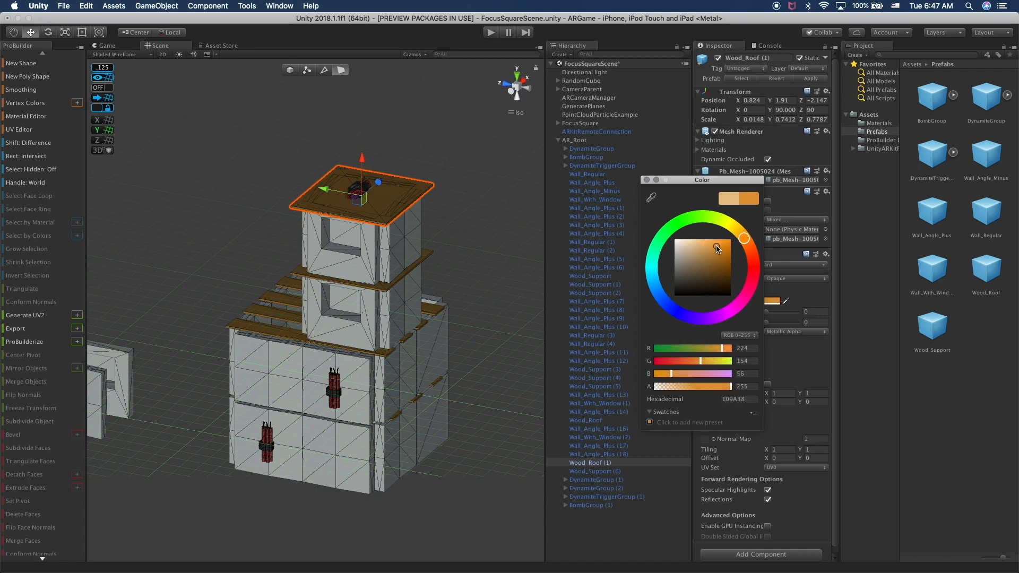
key("Escape")
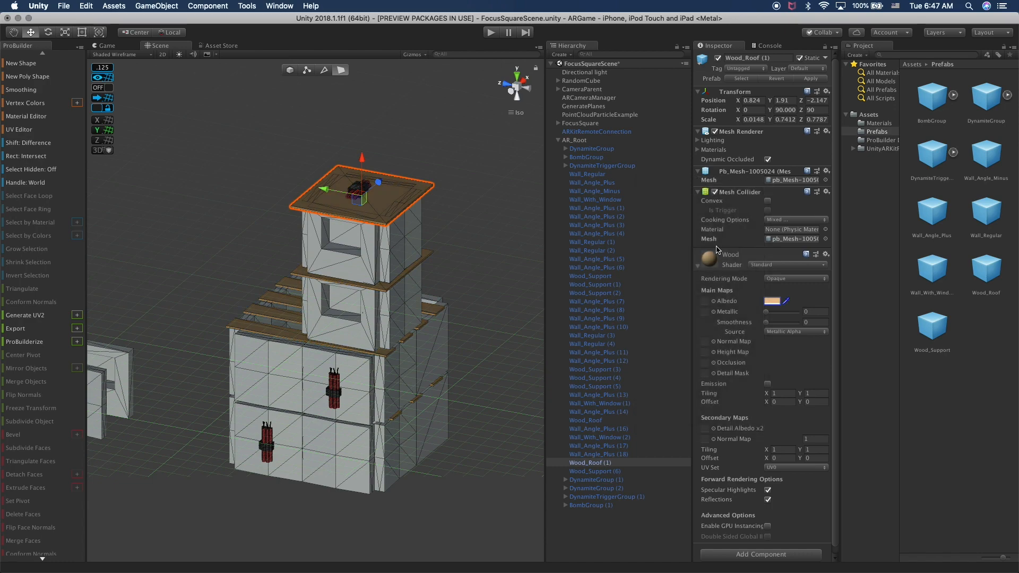
Turn on scene lighting in the Scene view and look over the lit tower.
left_click(479, 215)
left_click_drag(381, 144, 342, 125, "alt")
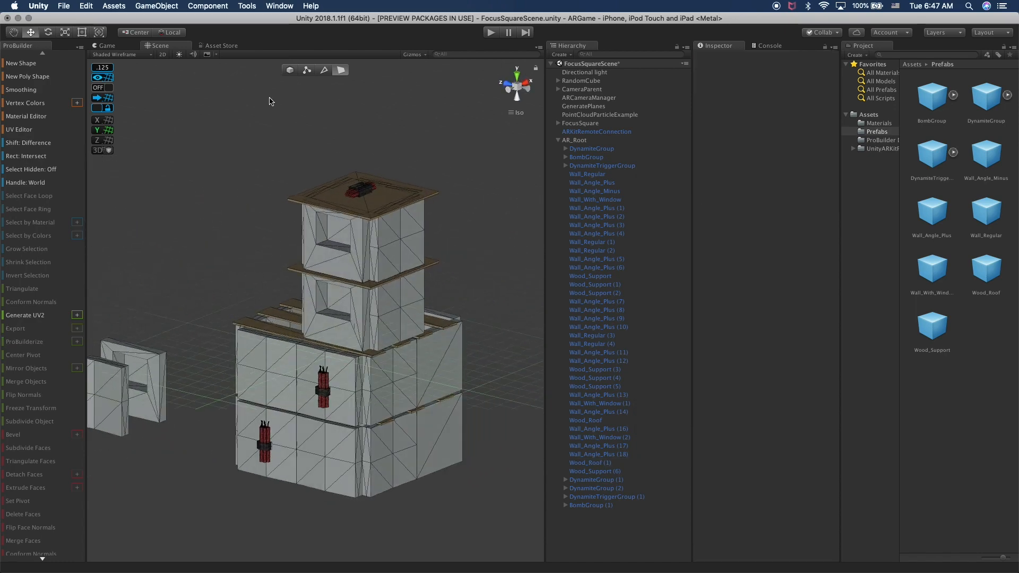
left_click(178, 55)
left_click_drag(264, 180, 312, 233, "alt")
left_click(348, 488)
left_click_drag(405, 403, 352, 354, "alt")
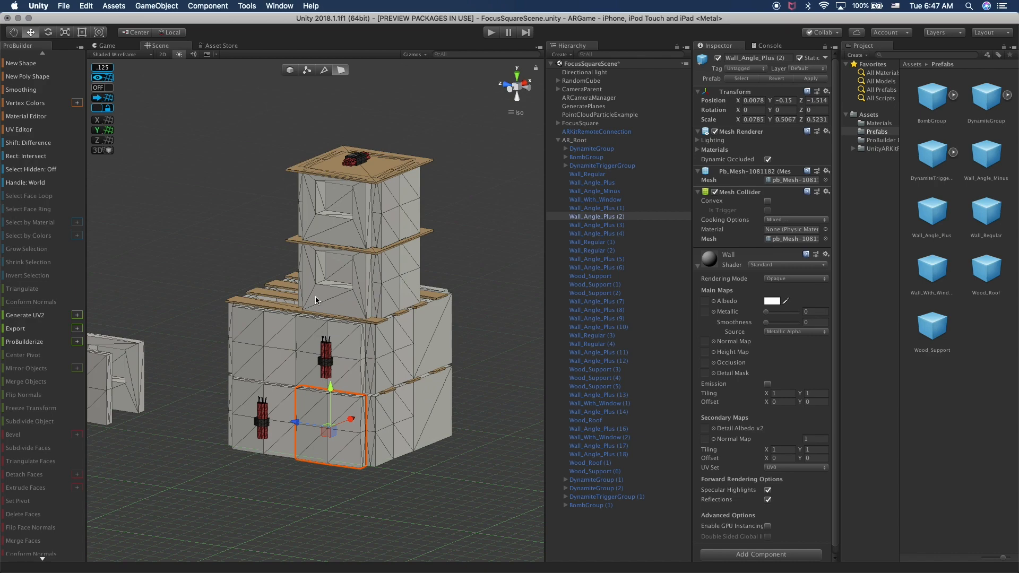
left_click_drag(296, 390, 299, 412, "alt")
Duplicate the front wood support plank above the second storey and lower the copy below the tower to Y -0.284.
left_click(272, 304)
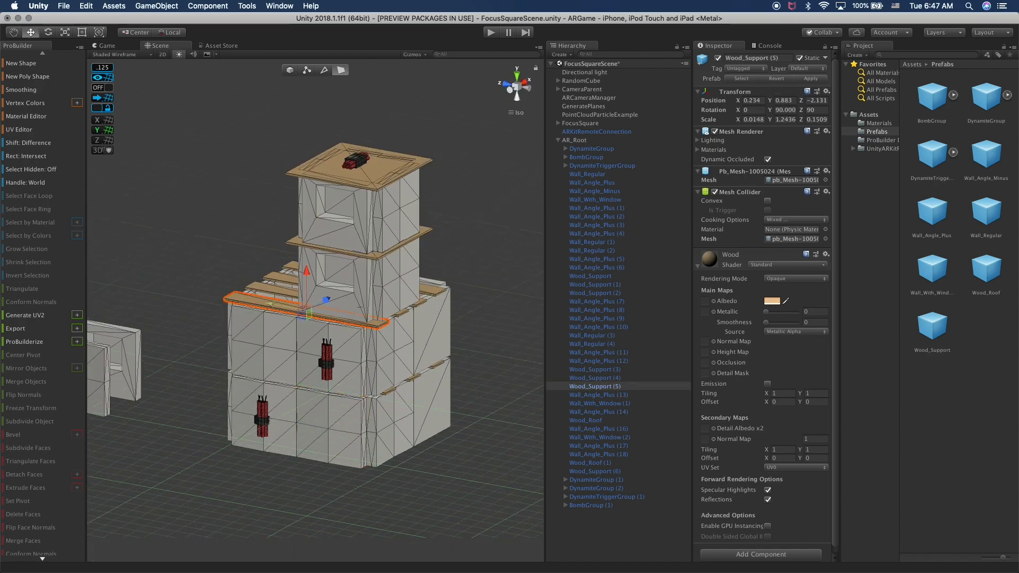
scroll(334, 369, "down", 3)
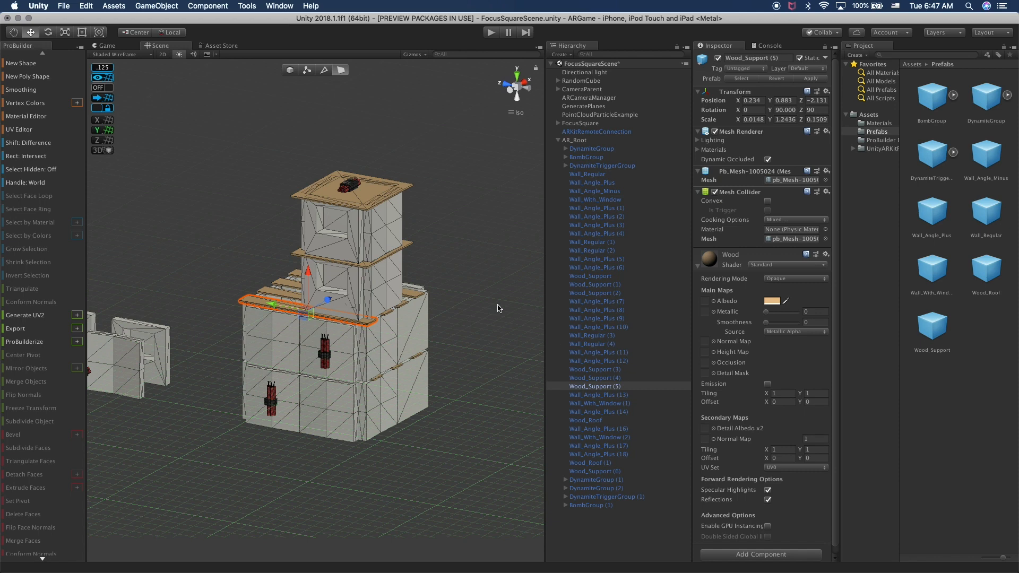
key("super+d")
left_click_drag(307, 271, 307, 402)
key("r")
left_click_drag(424, 424, 395, 422, "alt")
Rename the lowered plank copy as Wood_Ground.
left_click(594, 513)
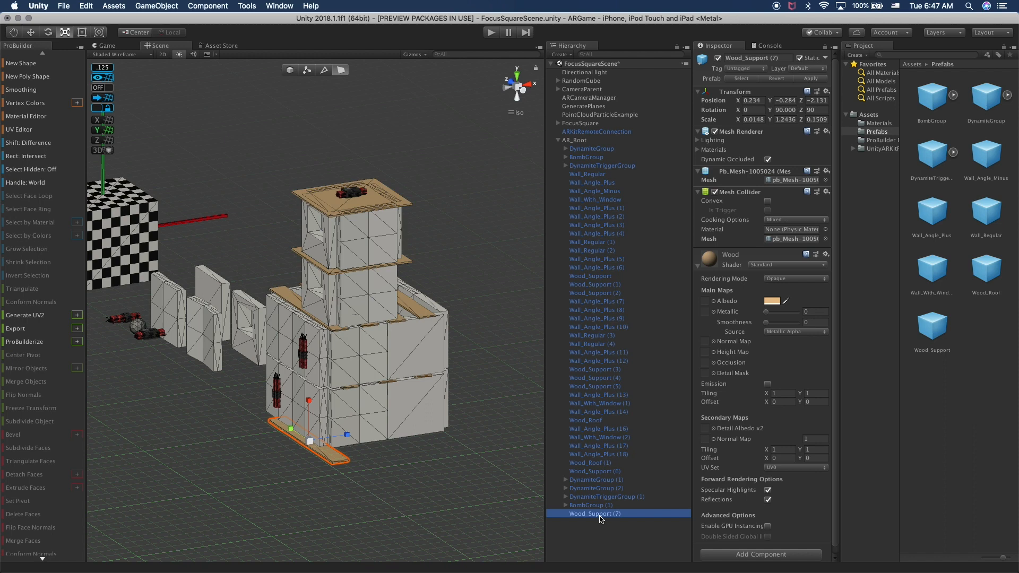
key("Return")
type("Wood_Gro")
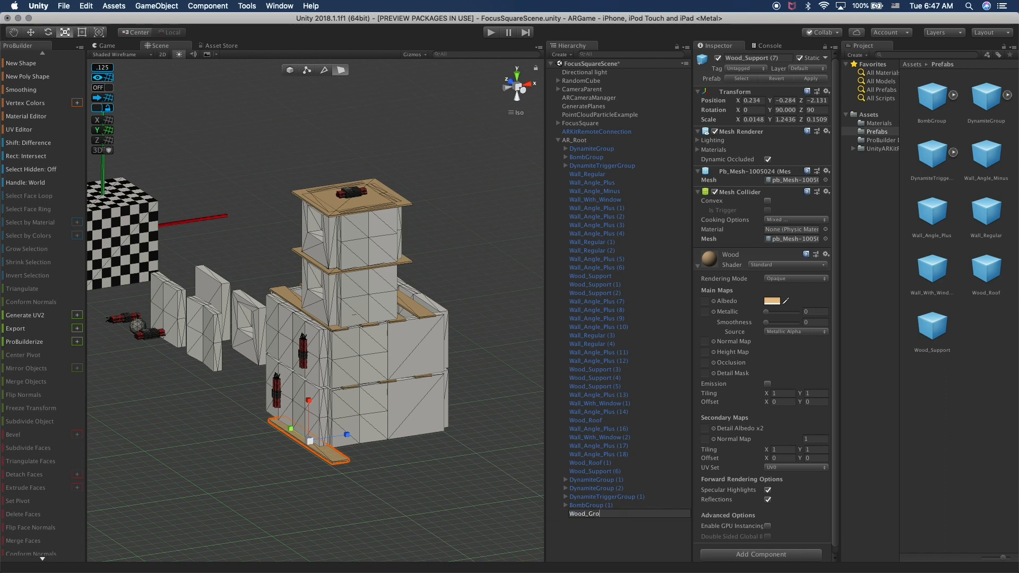
key("Return")
Widen Wood_Ground into a broad slab with a Z scale of about 1.66 and shift it to about X 0.988, Z -2.098.
left_click_drag(347, 435, 722, 391)
left_click_drag(299, 470, 361, 501, "alt")
key("w")
left_click_drag(266, 422, 258, 418)
left_click_drag(361, 461, 321, 423, "alt")
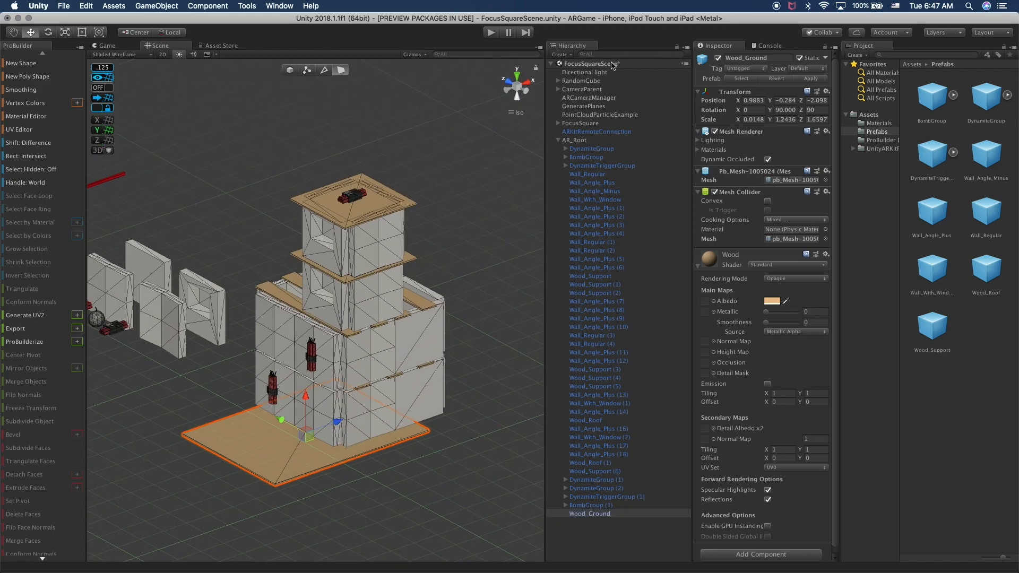
From above, enlarge Wood_Ground to about Y 1.663 and Z 2.282 scale and centre it under the tower at X 1.739, Z -2.379.
left_click(518, 78)
left_click_drag(359, 301, 406, 301)
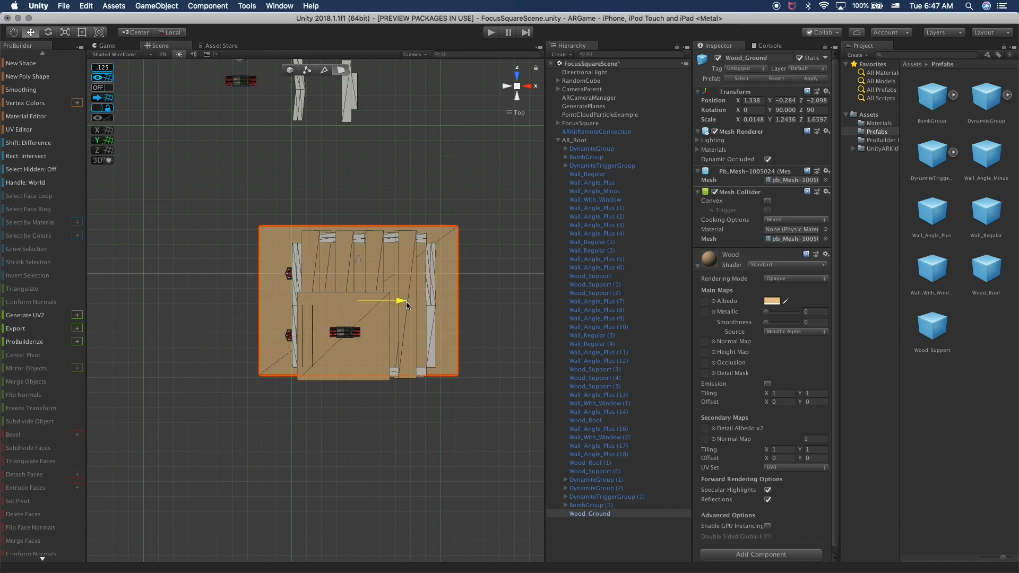
left_click_drag(364, 260, 364, 268)
key("r")
left_click_drag(407, 309, 420, 307)
left_click_drag(364, 264, 365, 247)
key("w")
left_click_drag(415, 309, 405, 309)
From the back view, raise Wood_Ground until it meets the underside of the tower's ground-storey walls.
left_click_drag(300, 501, 489, 162, "alt")
left_click(527, 88)
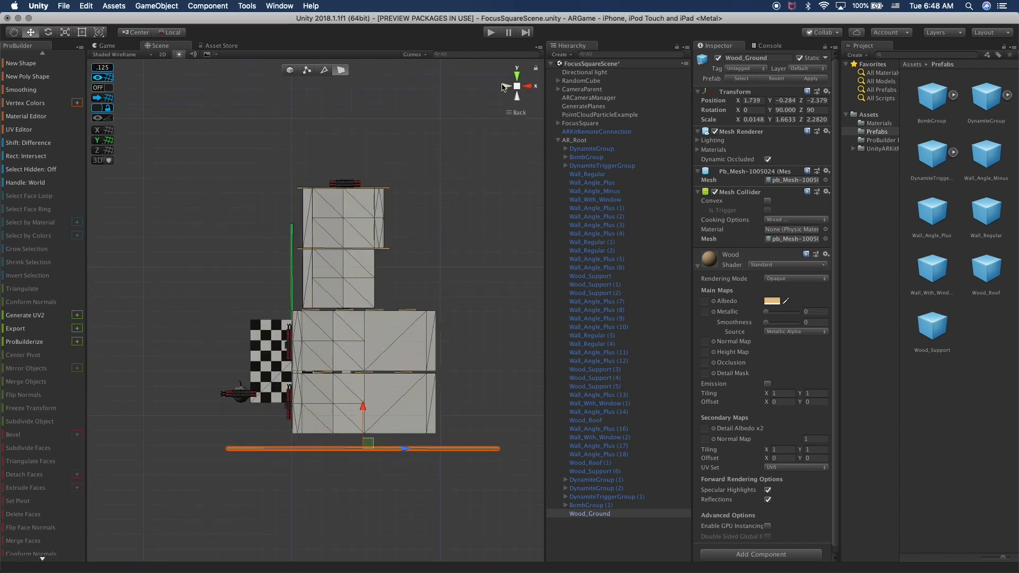
middle_click_drag(357, 475, 342, 439)
scroll(342, 442, "up", 2)
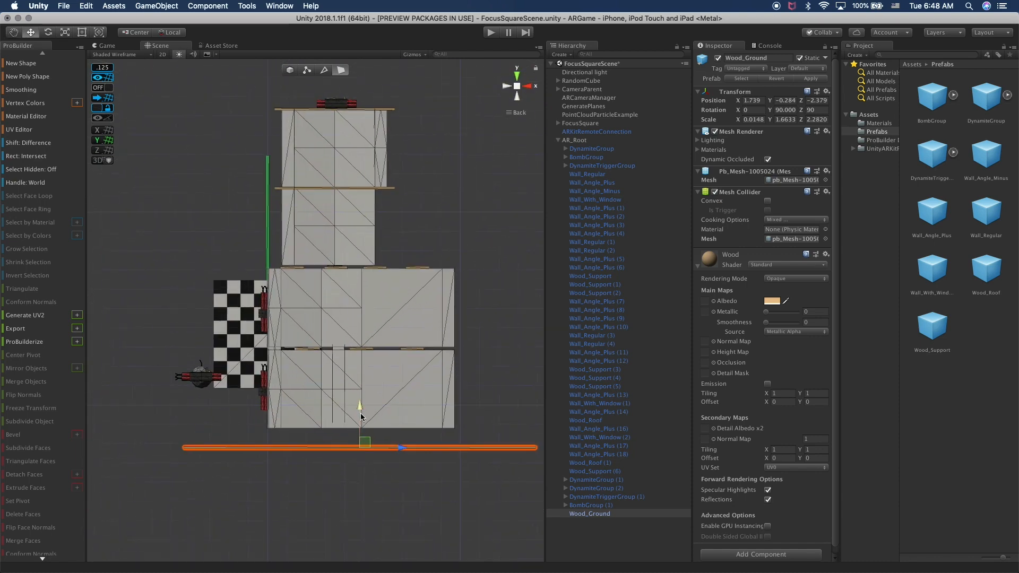
left_click_drag(359, 411, 480, 226)
Examine the complete AR_Root structure, including the tower, ground slab and explosives, from several sides.
left_click(498, 364)
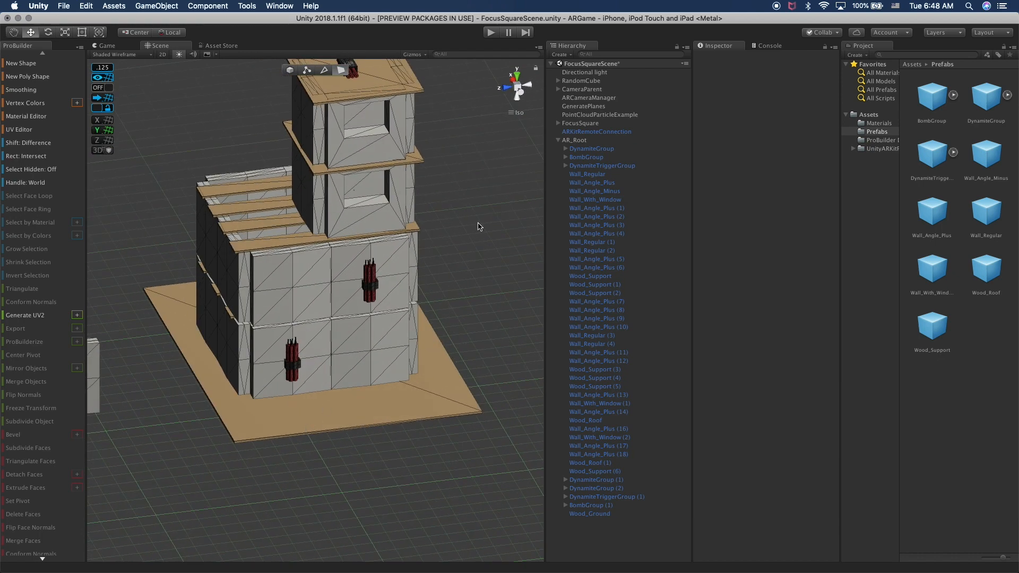
left_click(579, 140)
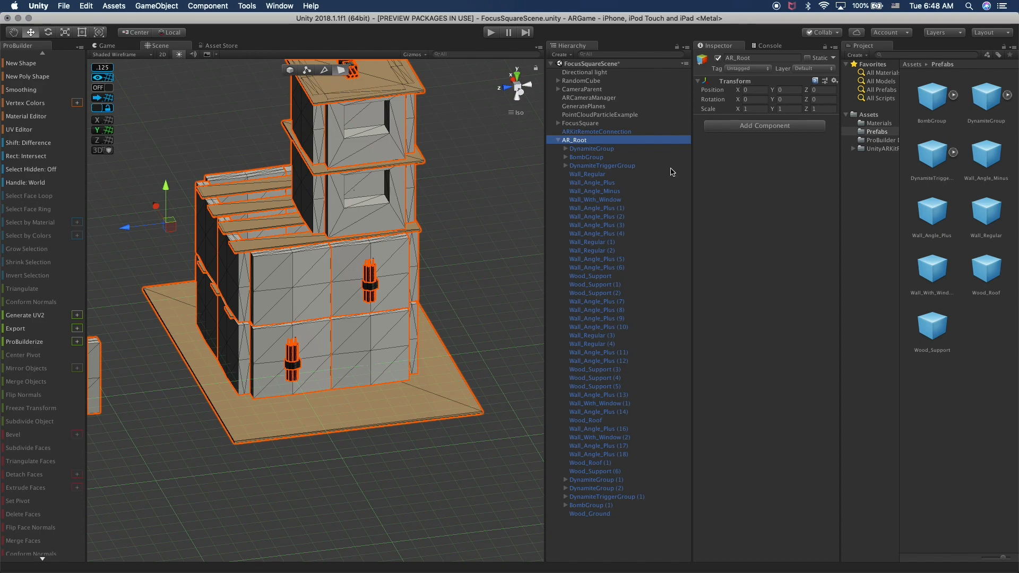
left_click_drag(345, 298, 175, 298, "alt")
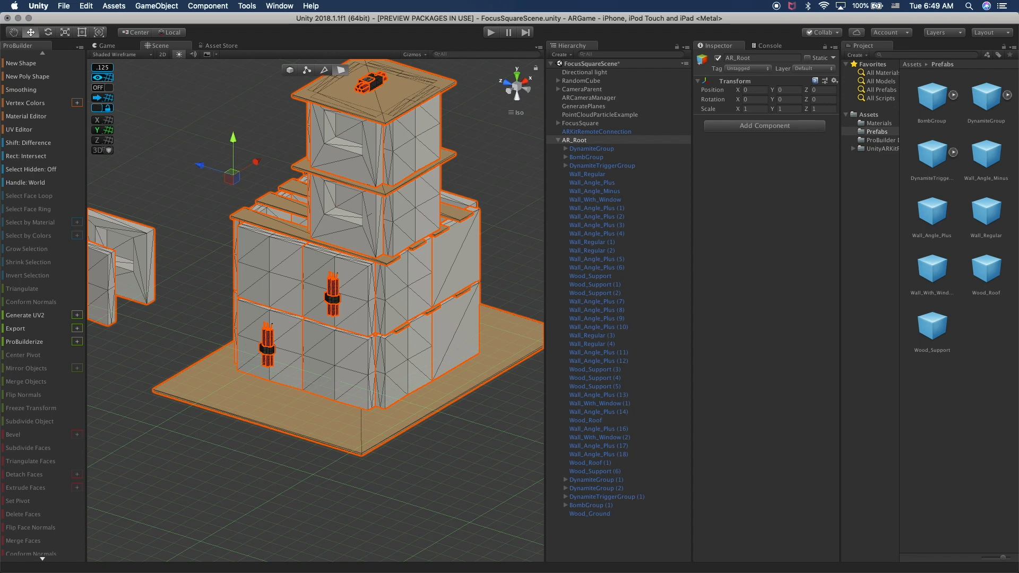
left_click_drag(381, 218, 477, 323, "alt")
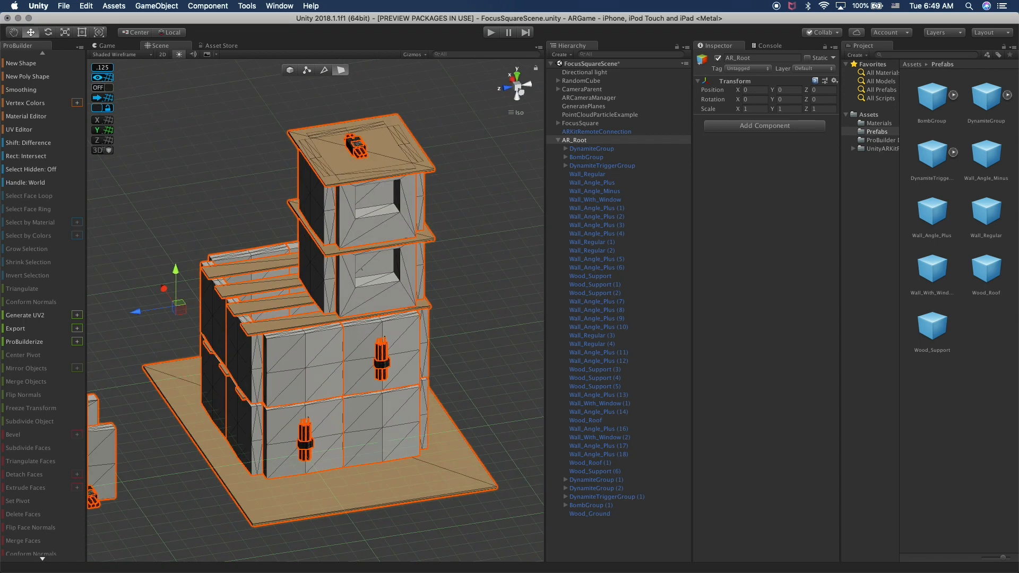
left_click_drag(411, 325, 357, 323, "alt")
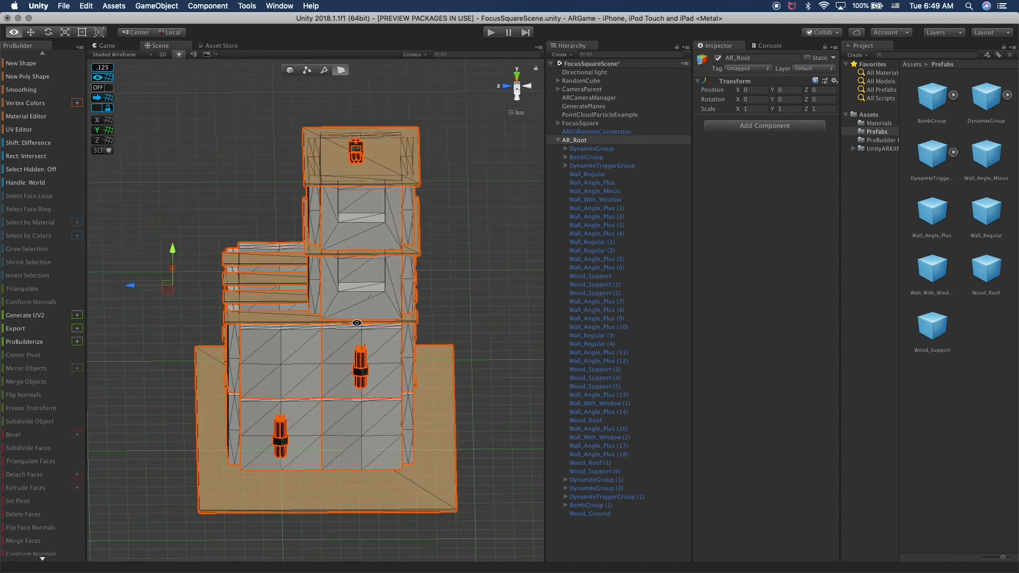
left_click(466, 303)
left_click_drag(466, 303, 414, 399, "alt")
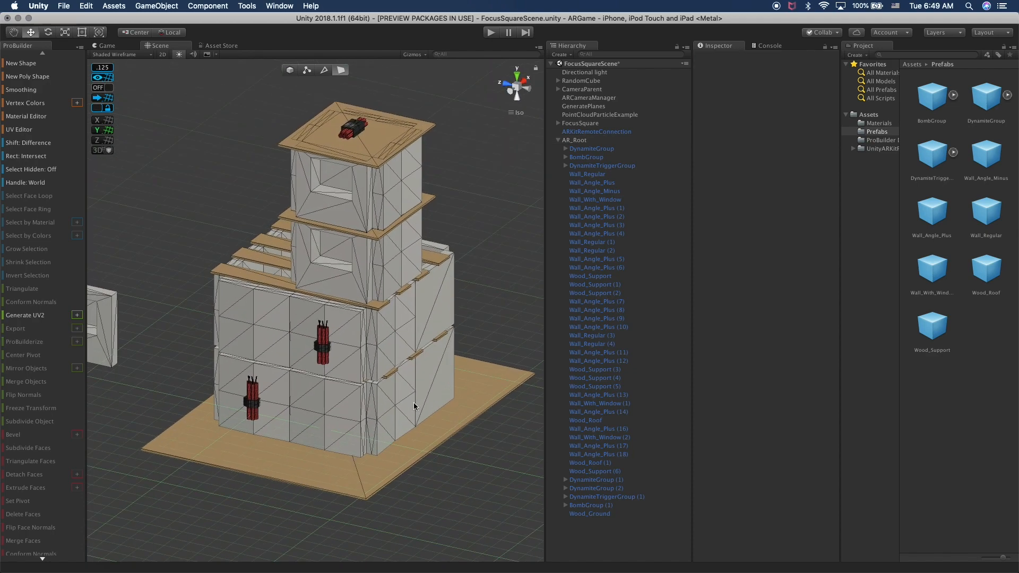
Save the Wood_Ground slab as a prefab in the Prefabs folder.
left_click(419, 448)
left_click(588, 513)
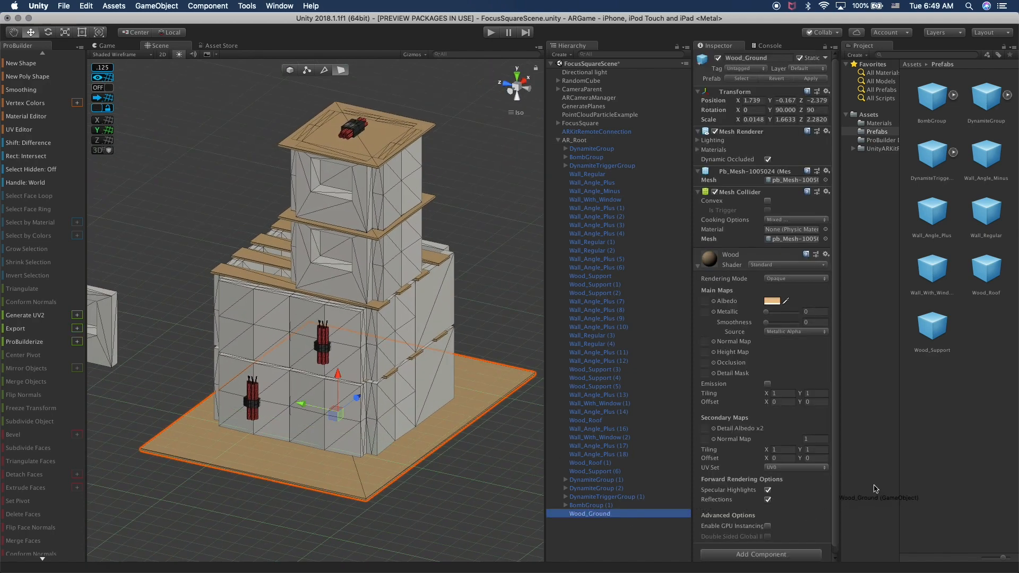
left_click_drag(970, 447, 970, 448)
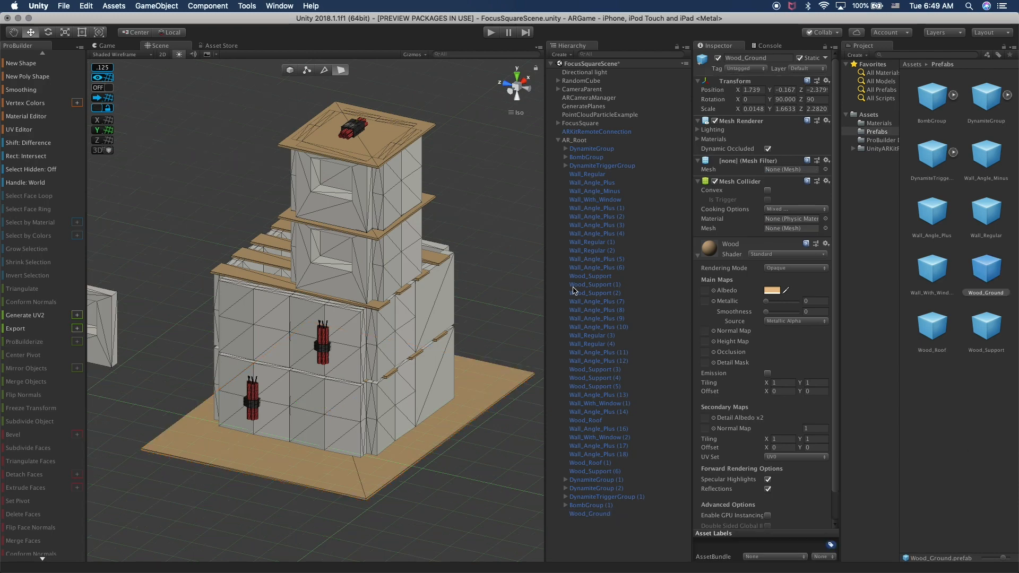
Duplicate the Wood material in the Materials folder and rename the copy Wood_Ground.
left_click(533, 313)
left_click_drag(533, 314, 445, 408, "alt")
left_click(445, 409)
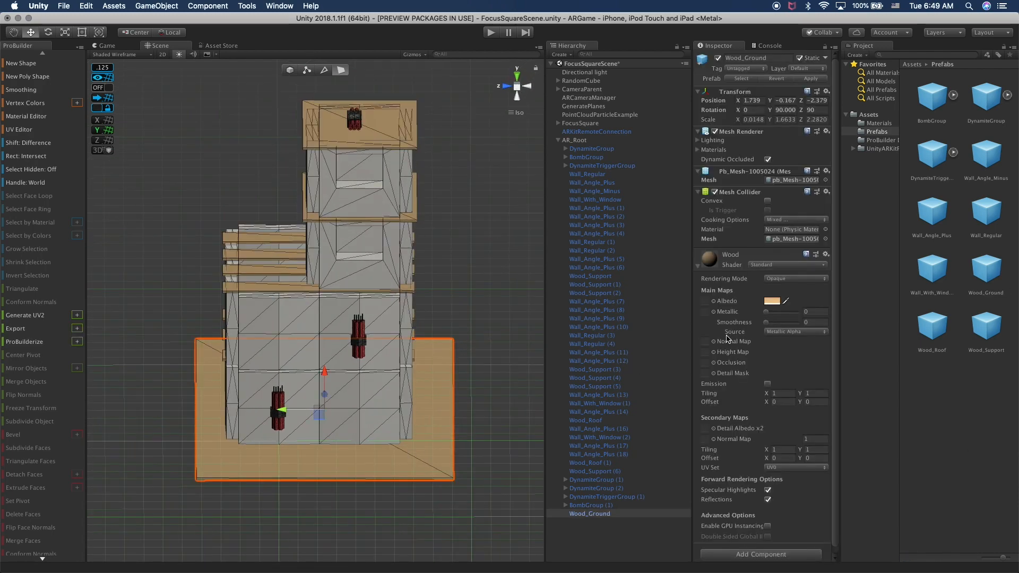
left_click(879, 123)
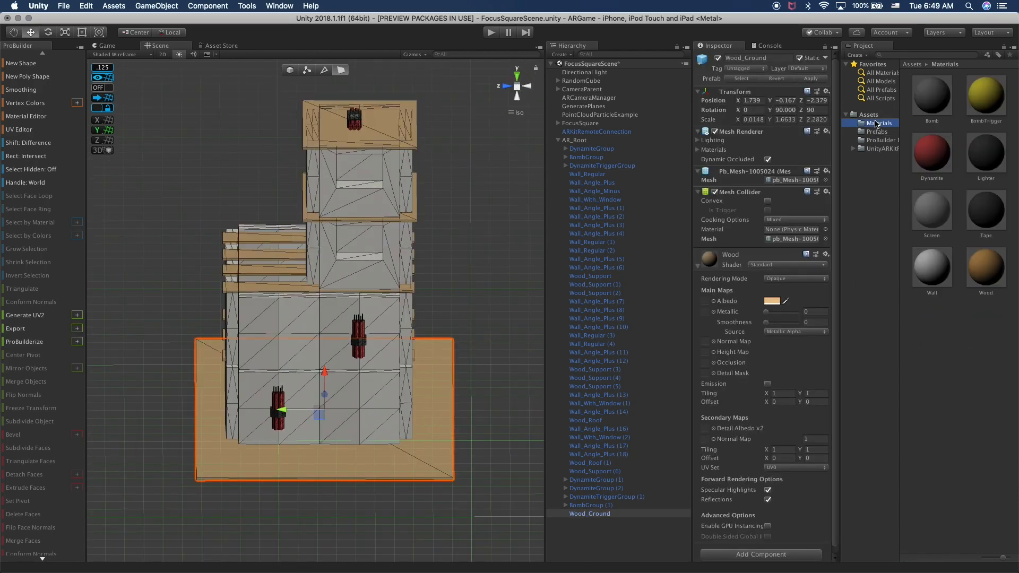
left_click(984, 267)
key("super+d")
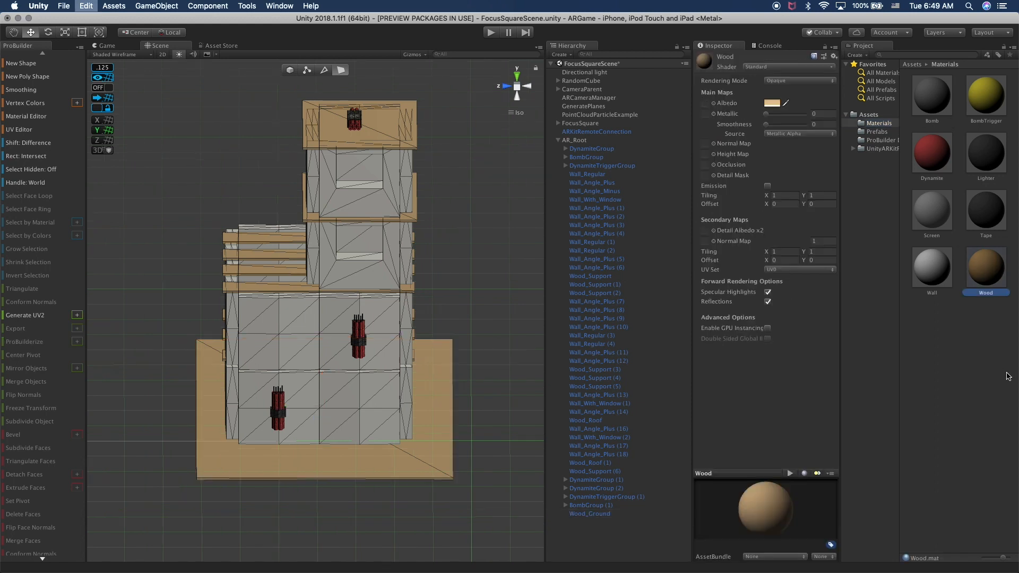
left_click(941, 350)
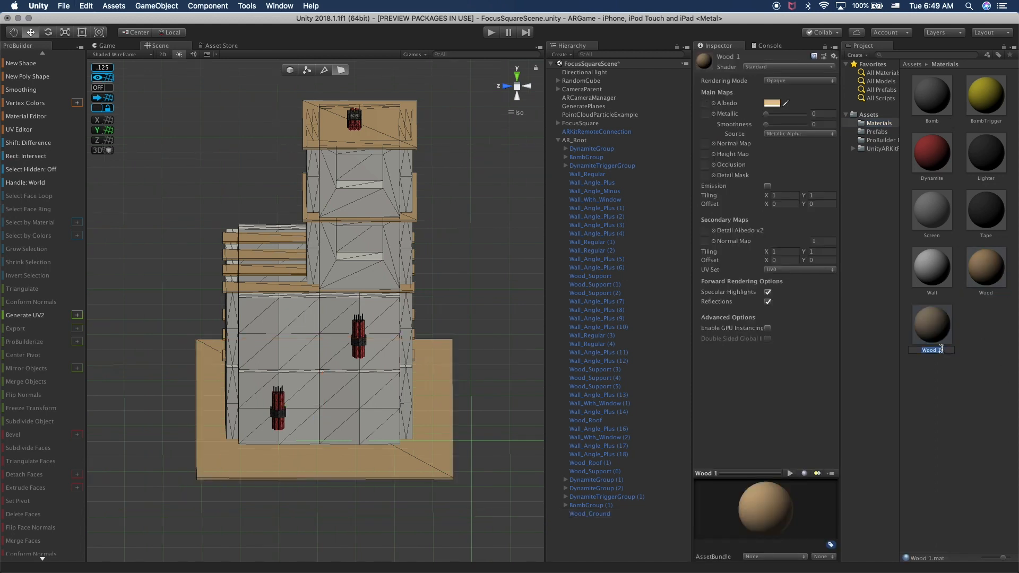
type("Wood_Ground")
key("Return")
Apply the Wood_Ground material to the Wood_Ground slab and darken its albedo colour to a near-black grey.
left_click_drag(932, 324, 604, 515)
left_click(772, 103)
mouse_move(685, 244)
left_mouse_down()
mouse_move(683, 258)
mouse_move(713, 258)
mouse_move(722, 284)
mouse_move(698, 255)
mouse_move(688, 258)
mouse_move(693, 251)
left_mouse_up()
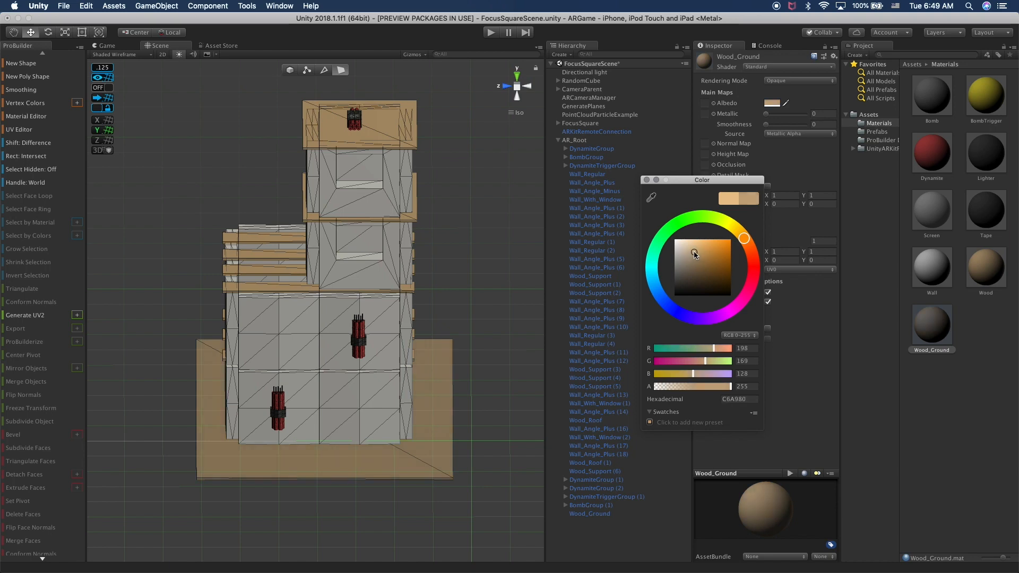
left_click(482, 313, "alt")
left_click_drag(482, 313, 425, 350, "alt")
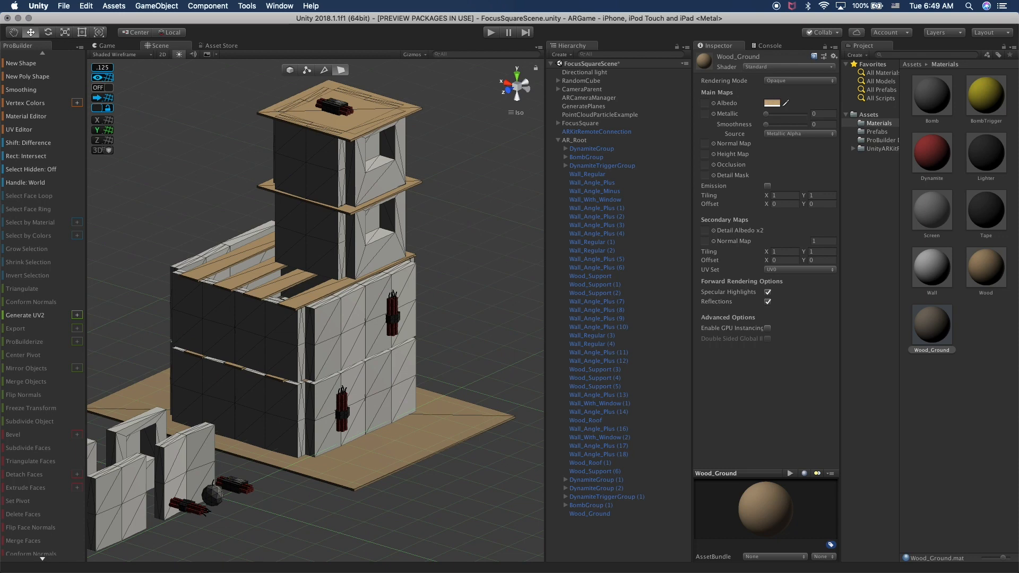
left_click(771, 102)
left_click(683, 251)
left_click_drag(684, 252, 660, 283)
Check the tower, its wall-mounted dynamite and the darkened ground slab from several angles.
left_click_drag(512, 294, 299, 301, "alt")
left_click(466, 234)
left_click_drag(465, 238, 438, 321, "alt")
left_click(351, 348)
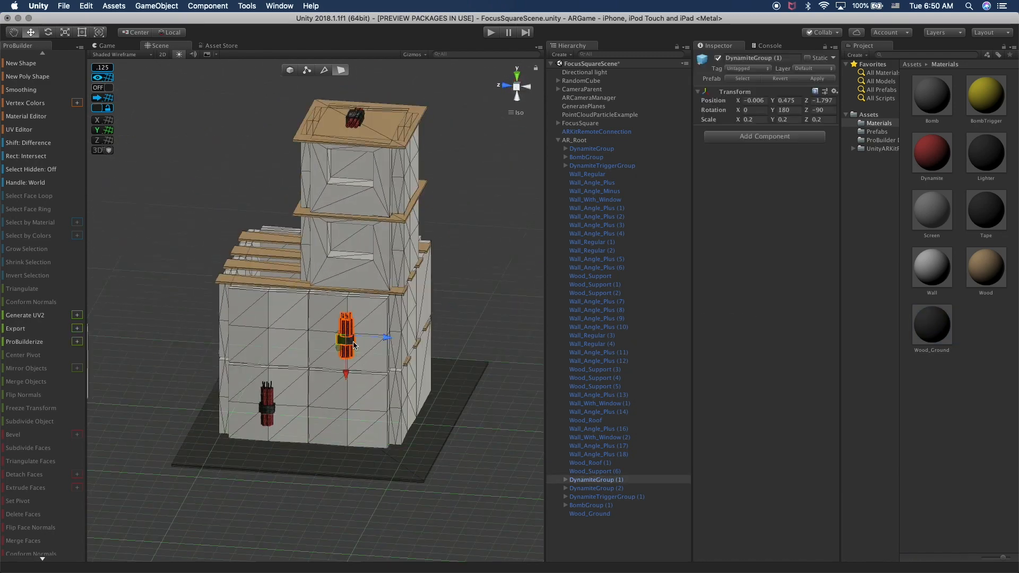
left_click(355, 346)
left_click_drag(393, 395, 309, 397, "alt")
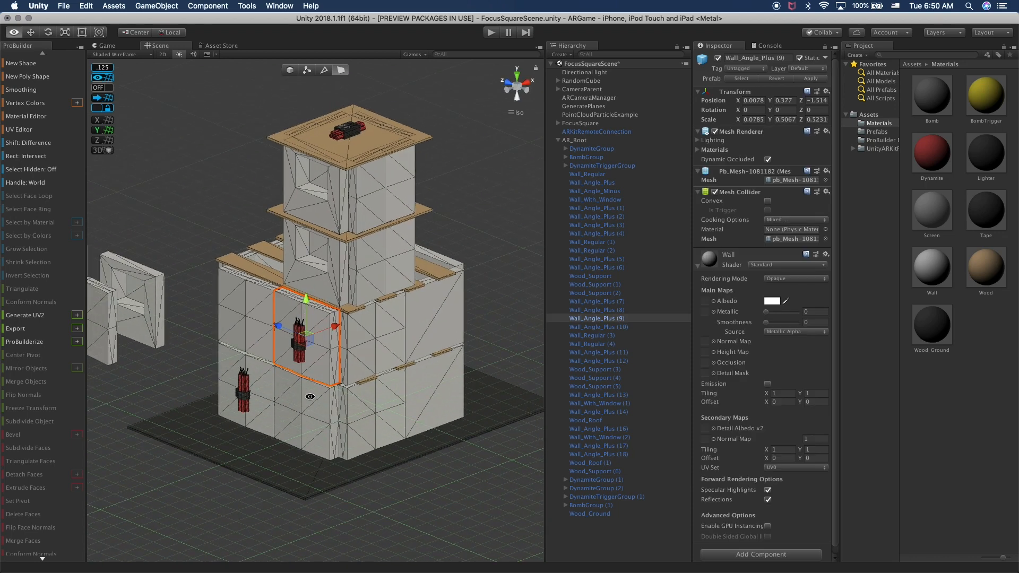
left_click(473, 305)
left_click_drag(476, 304, 450, 331, "alt")
scroll(450, 332, "down", 5)
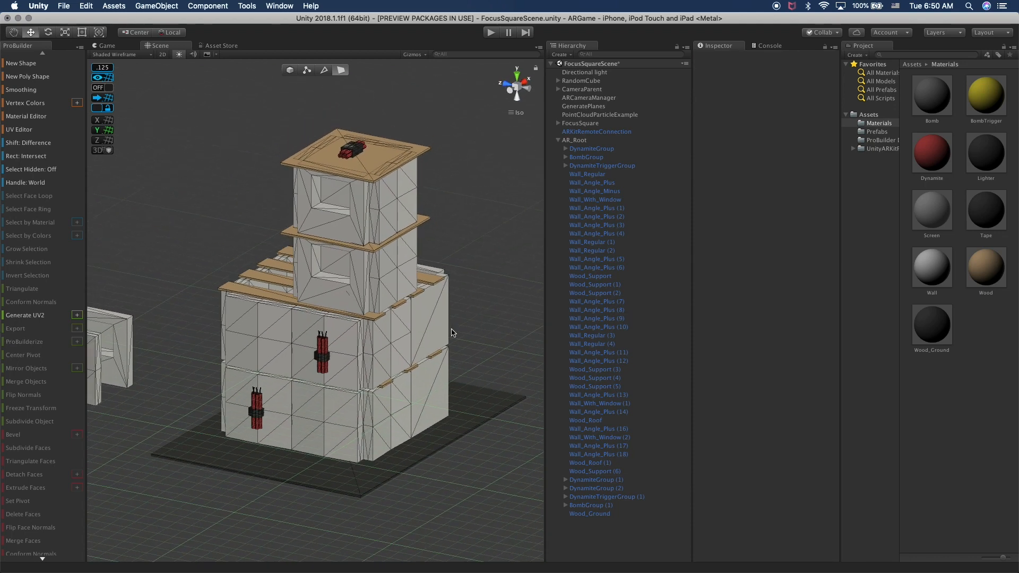
Switch the scene view from isometric to perspective projection and frame the whole tower with its ground slab.
middle_click_drag(442, 331, 428, 316)
scroll(439, 366, "up", 5)
left_click(522, 87)
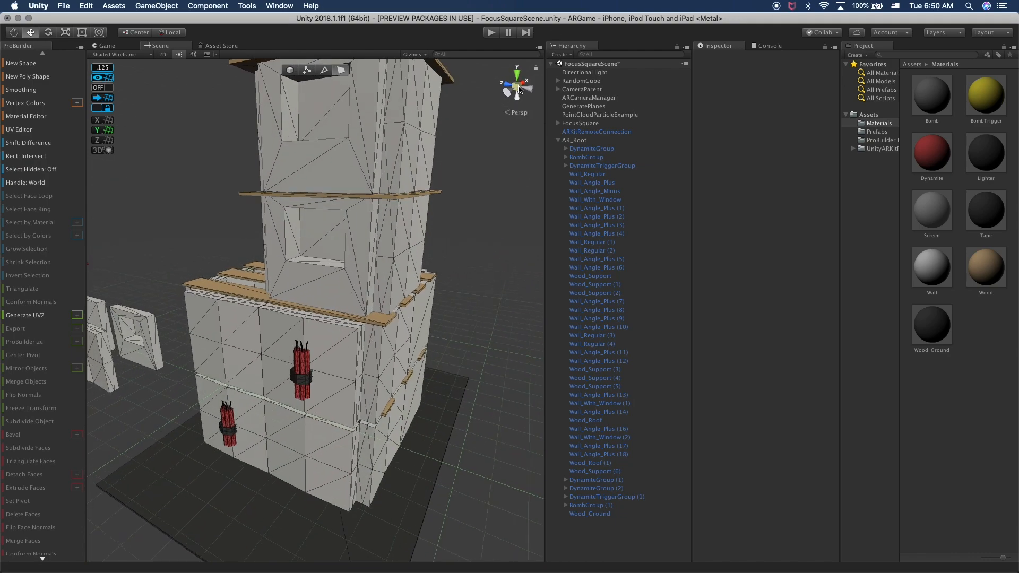
left_click_drag(448, 181, 435, 206, "alt")
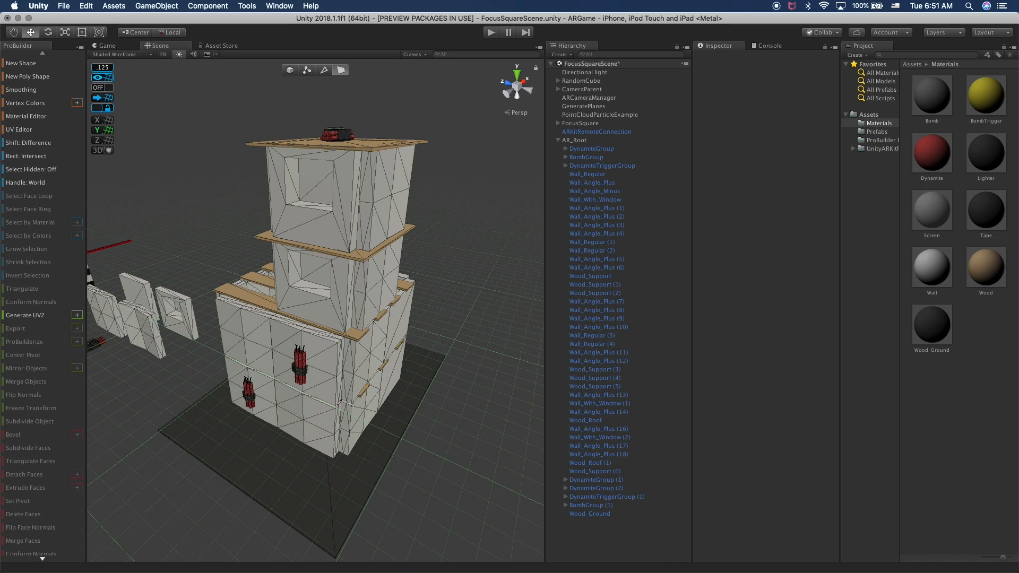
Inspect the top-storey window wall and individual lower walls around the dynamite by selecting them one after another.
left_click(354, 224)
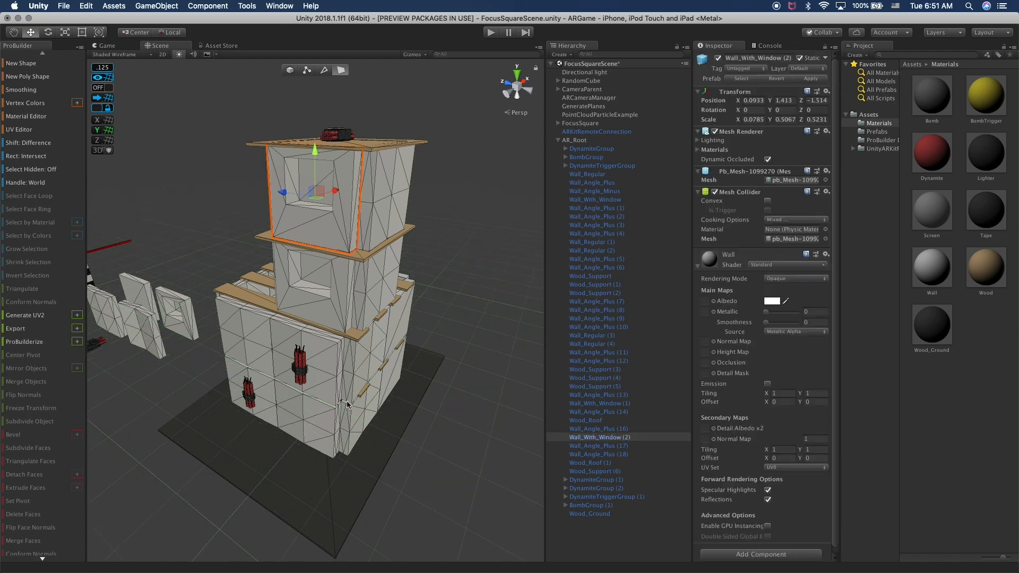
left_click(323, 428)
left_click(249, 397)
left_click(263, 380)
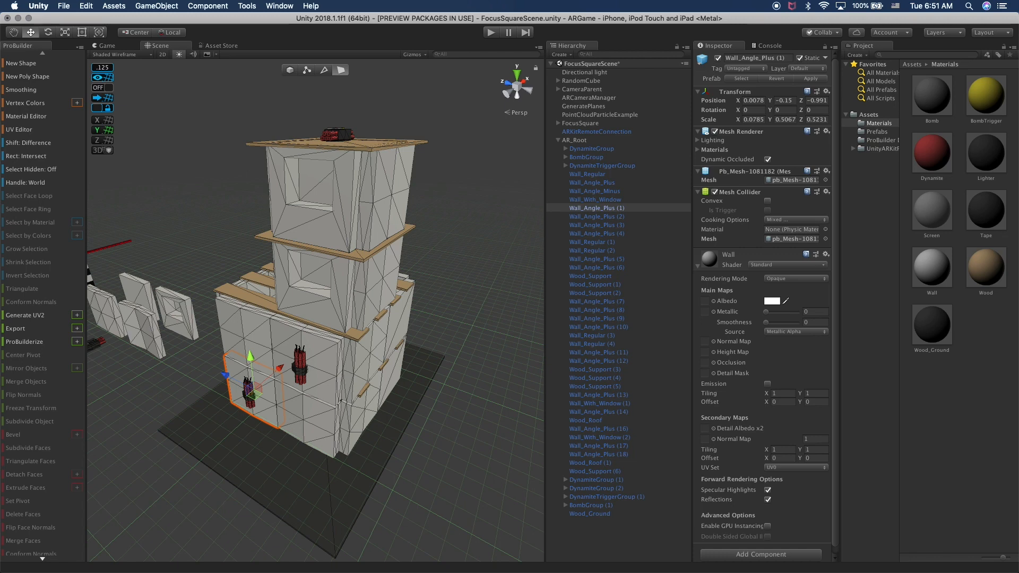
left_click(384, 385)
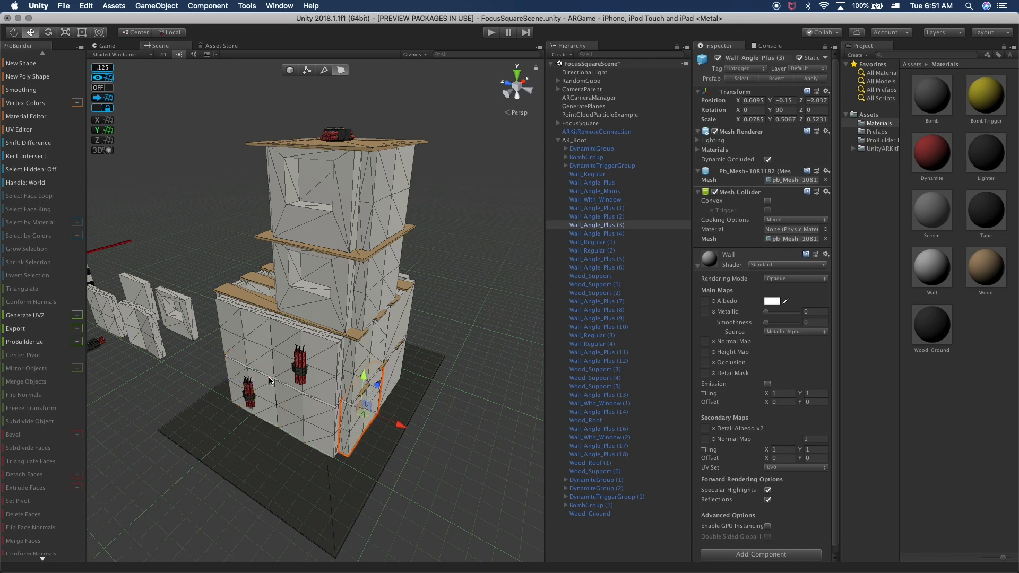